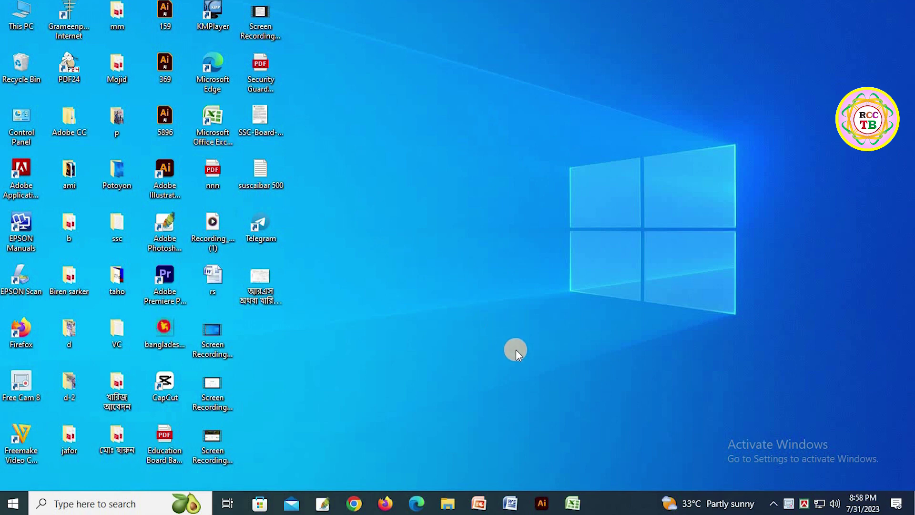
- Launch Microsoft Excel from the taskbar to get a blank workbook
click(572, 503)
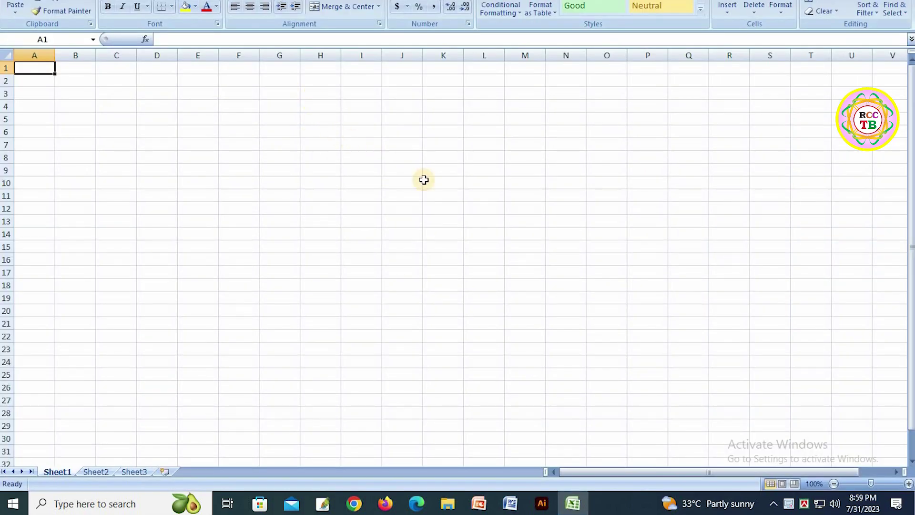
- Switch Sheet1 to Page Layout view and select cell A5
click(782, 484)
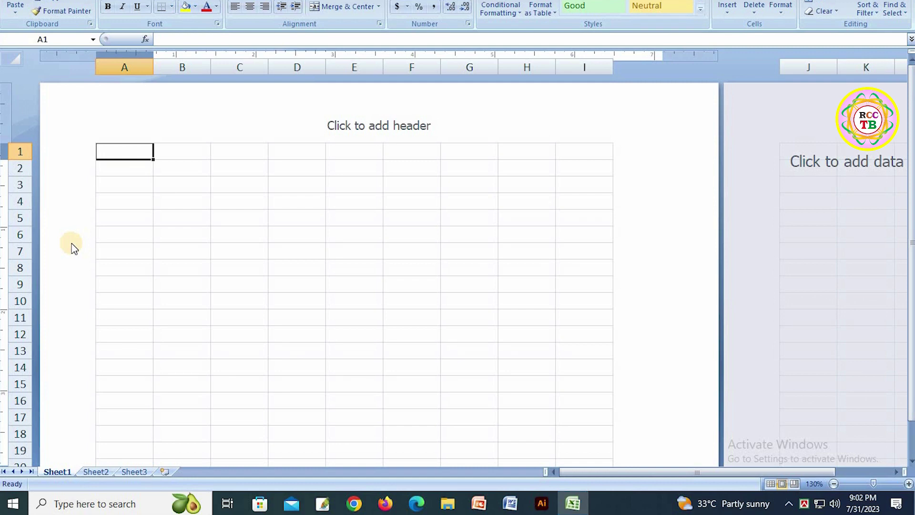
click(110, 219)
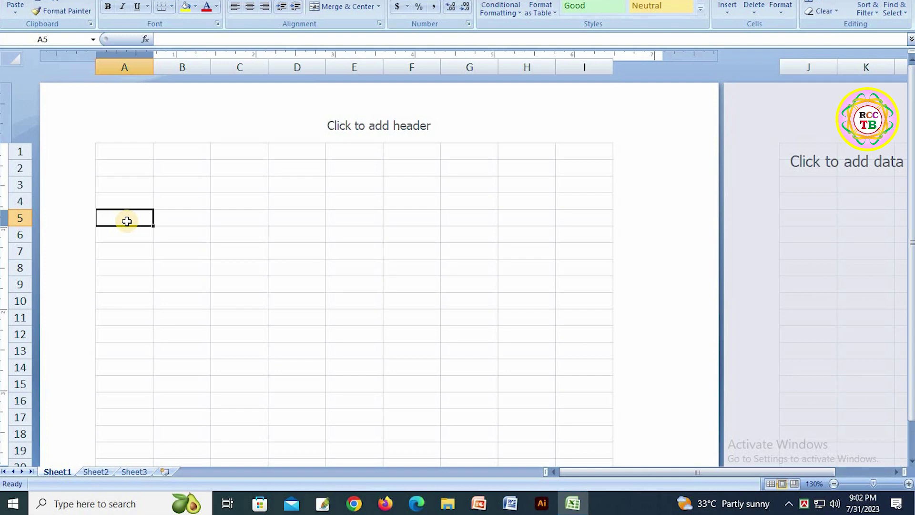
- Apply All Borders to the range A5:G14 to form the empty table
key(shift+Right)
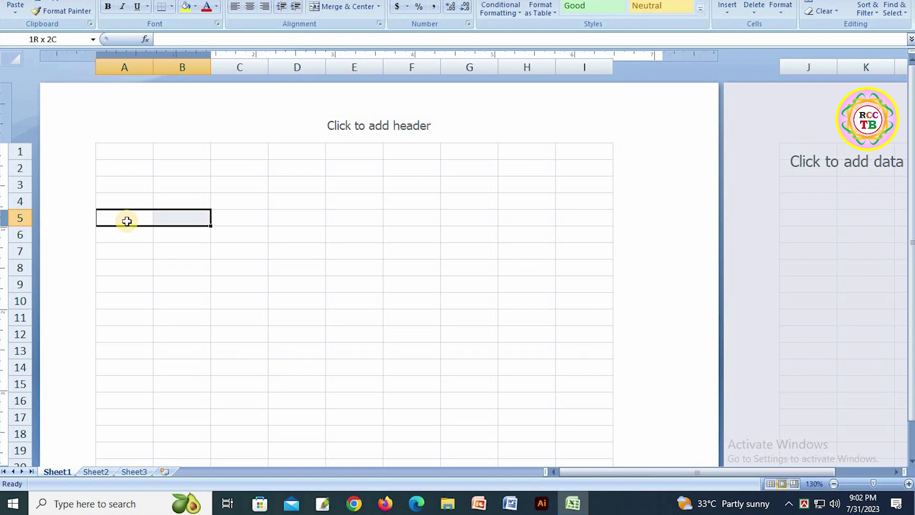
key(shift+Right)
key(shift+Right)
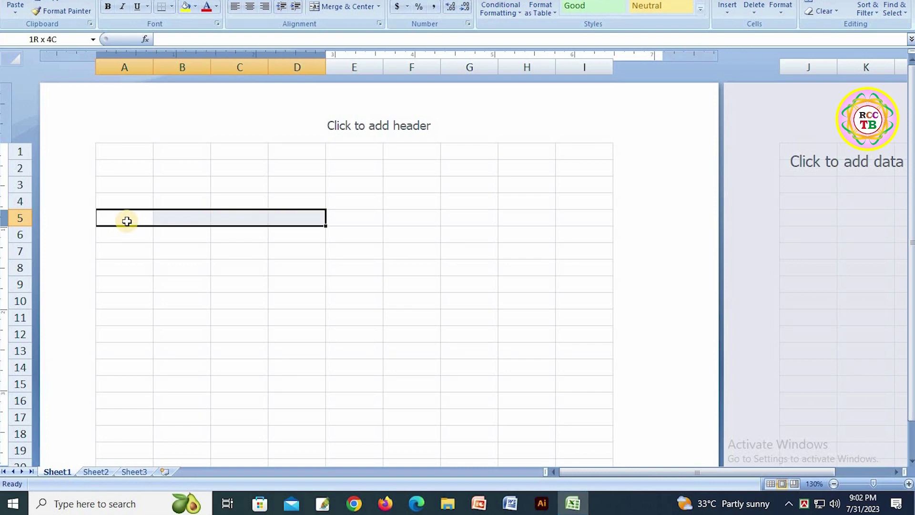
key(shift+Right)
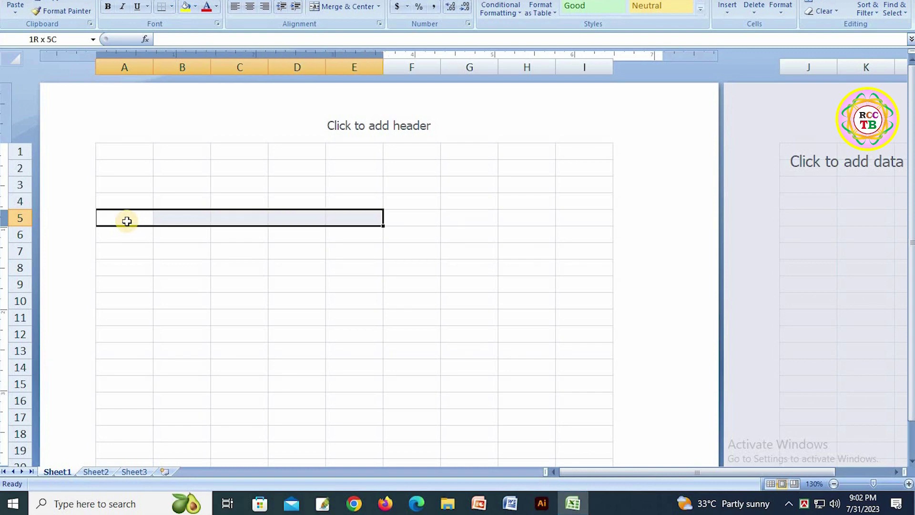
key(shift+Right)
key(shift+Right)
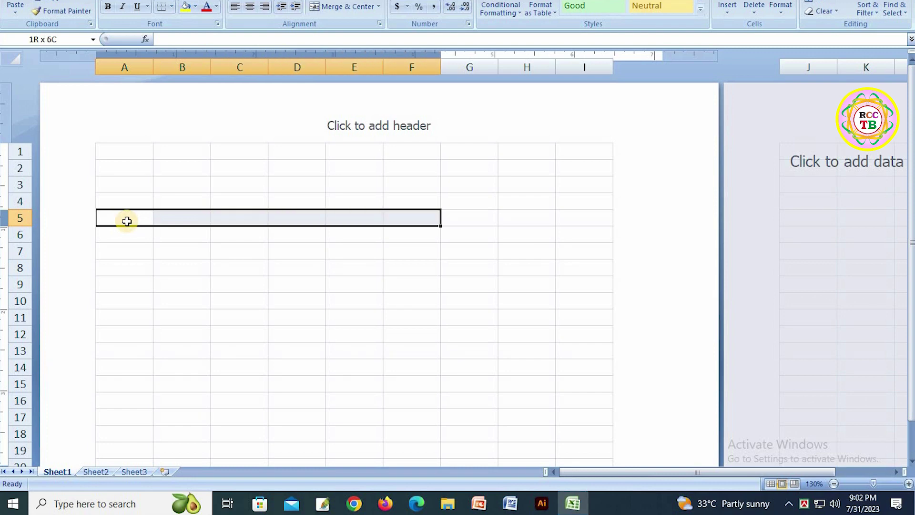
key(shift+Down)
key(shift+Down)
key(shift+Down)
key(shift+Down)
key(shift+Down)
key(shift+Down)
key(shift+Down)
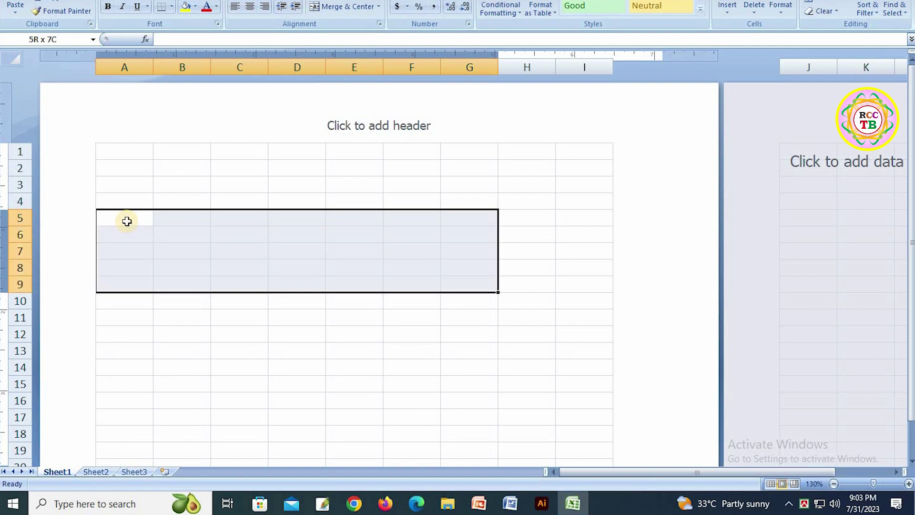
key(shift+Down)
key(shift+Down)
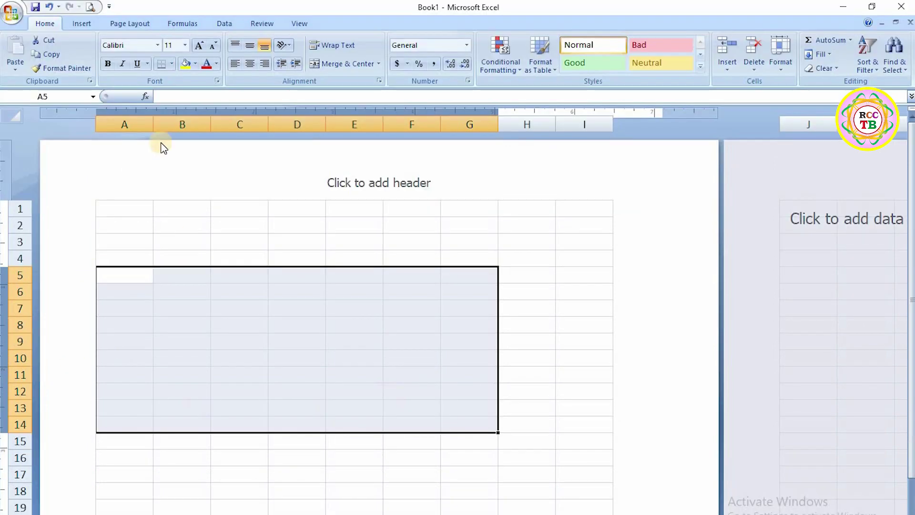
click(172, 63)
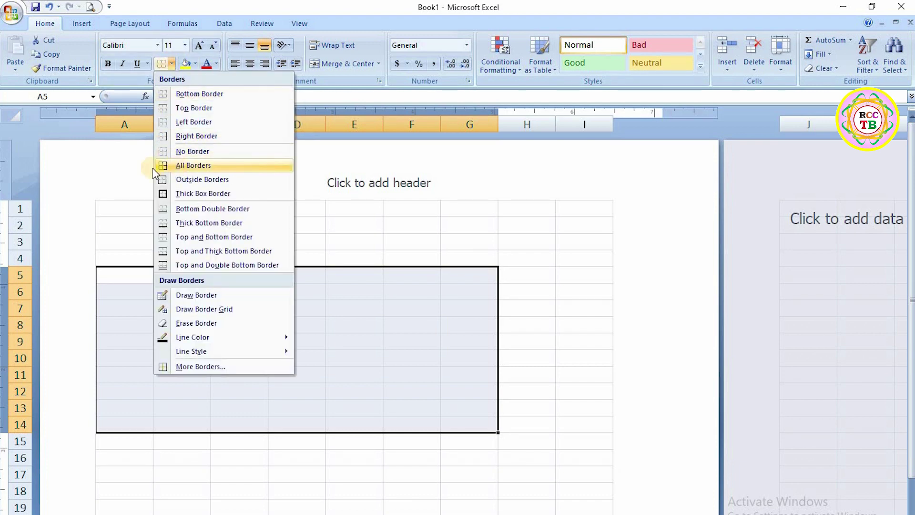
click(190, 165)
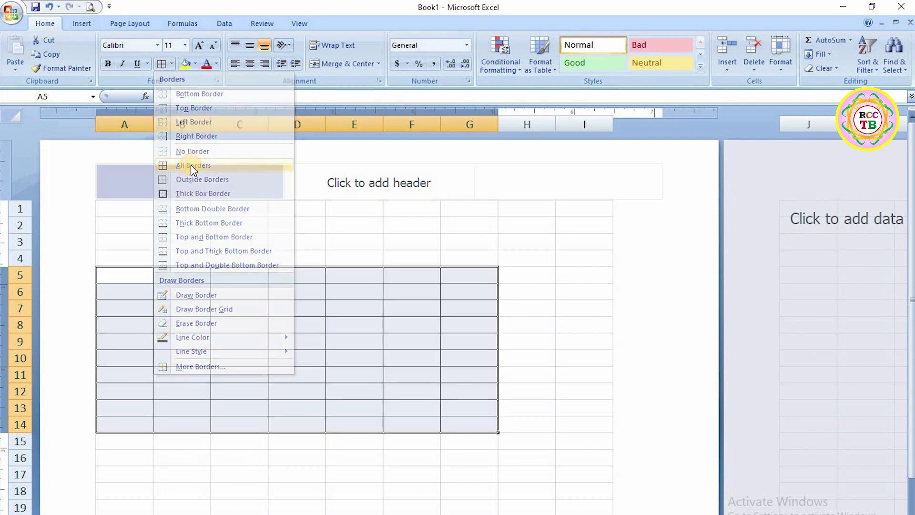
click(200, 315)
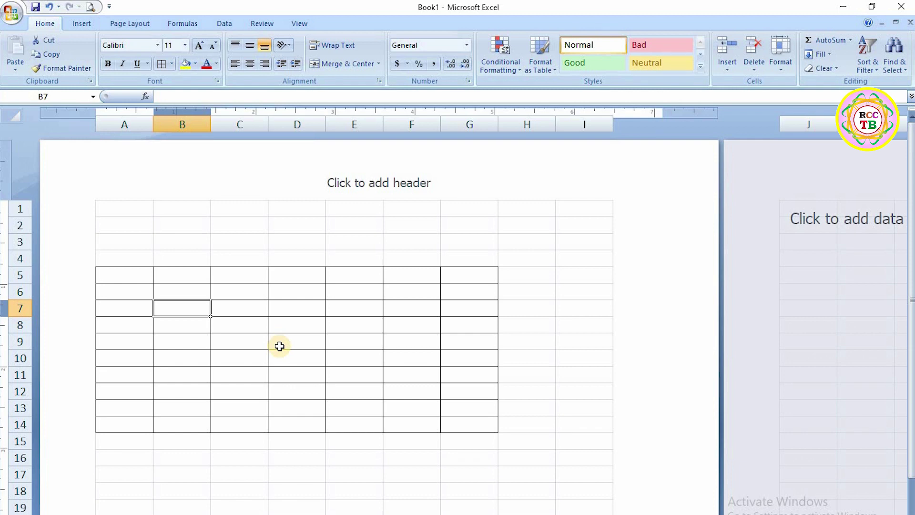
- Merge and center A:G separately in each of rows 1, 2, 3 and 4
drag(120, 206, 447, 203)
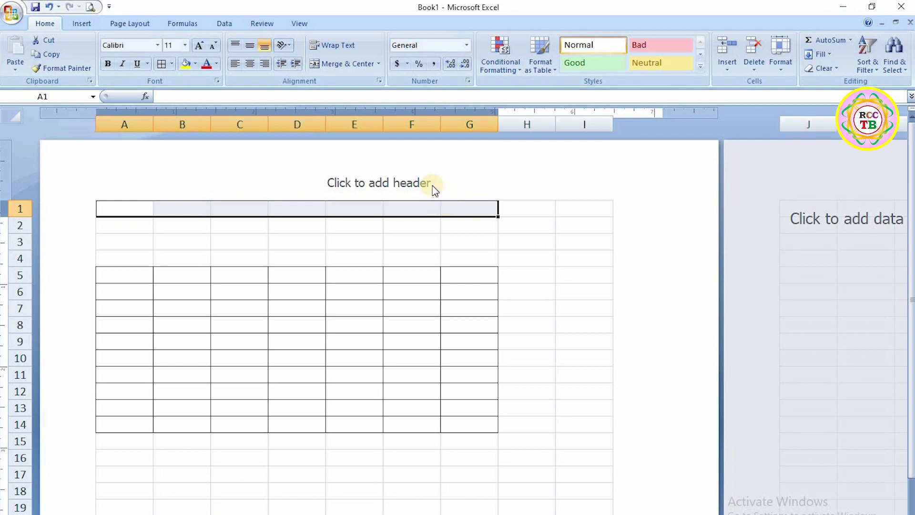
click(331, 67)
drag(119, 226, 476, 229)
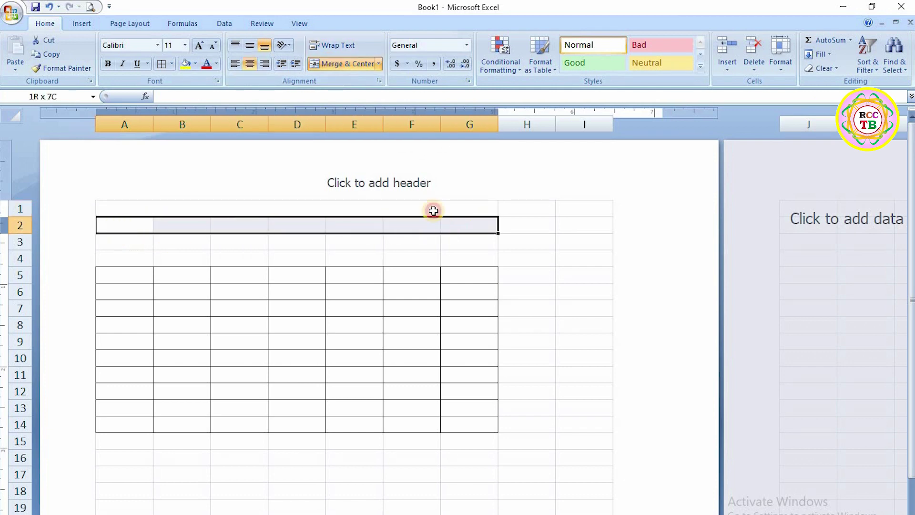
click(351, 67)
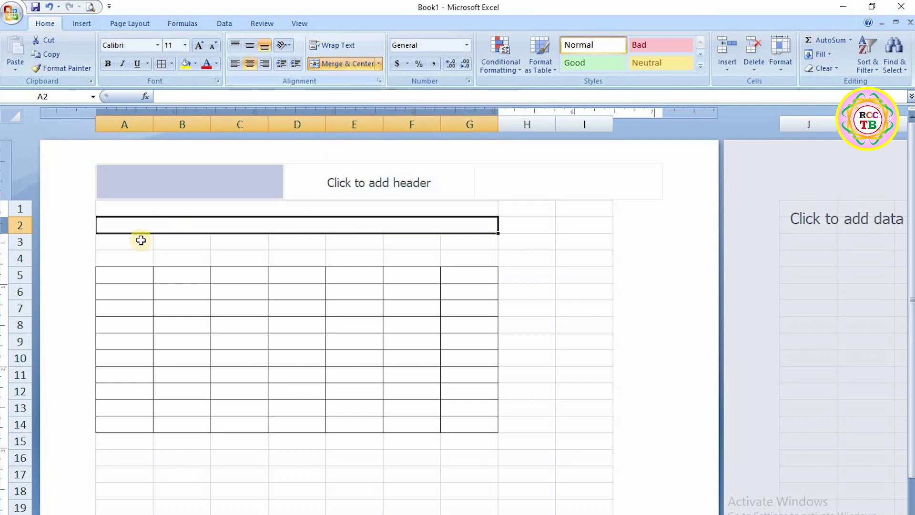
drag(127, 242, 443, 245)
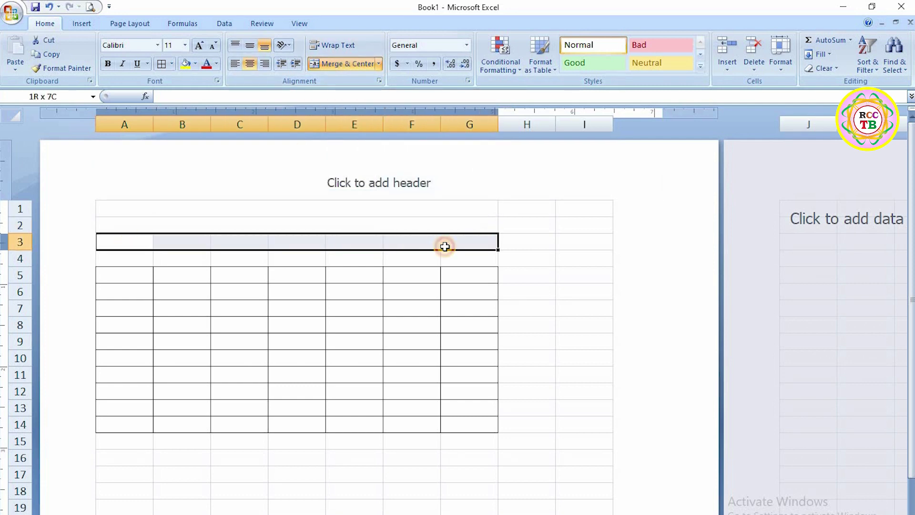
click(353, 65)
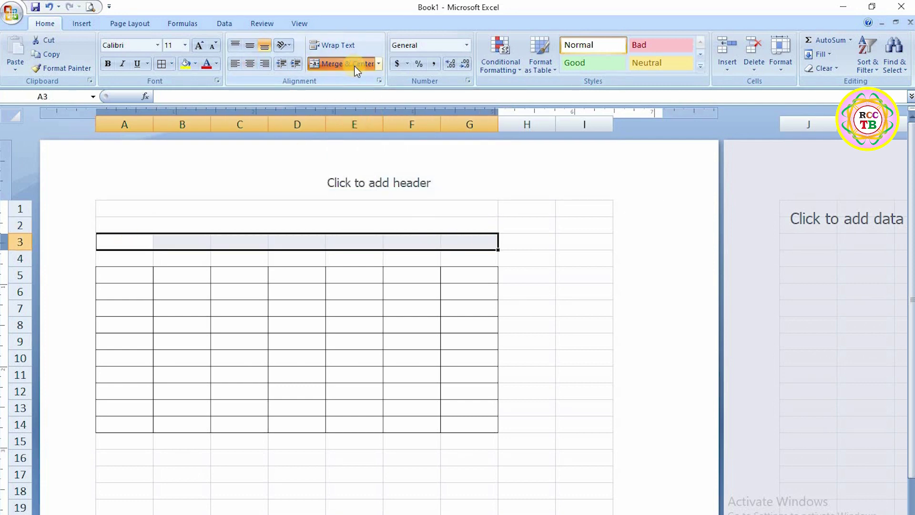
drag(117, 260, 460, 254)
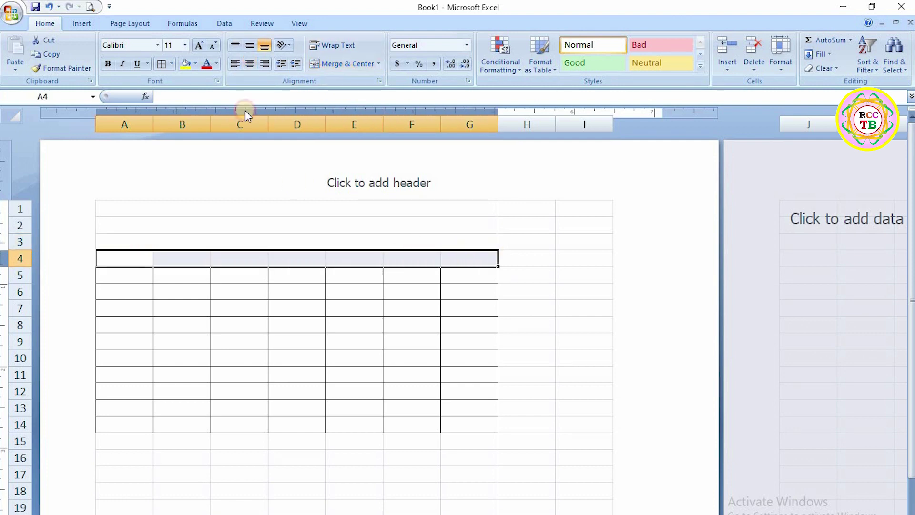
click(328, 63)
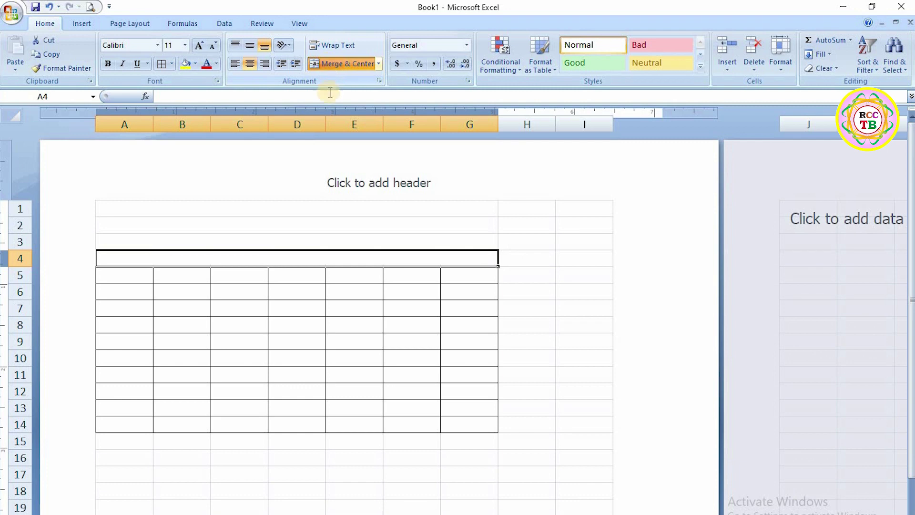
click(289, 211)
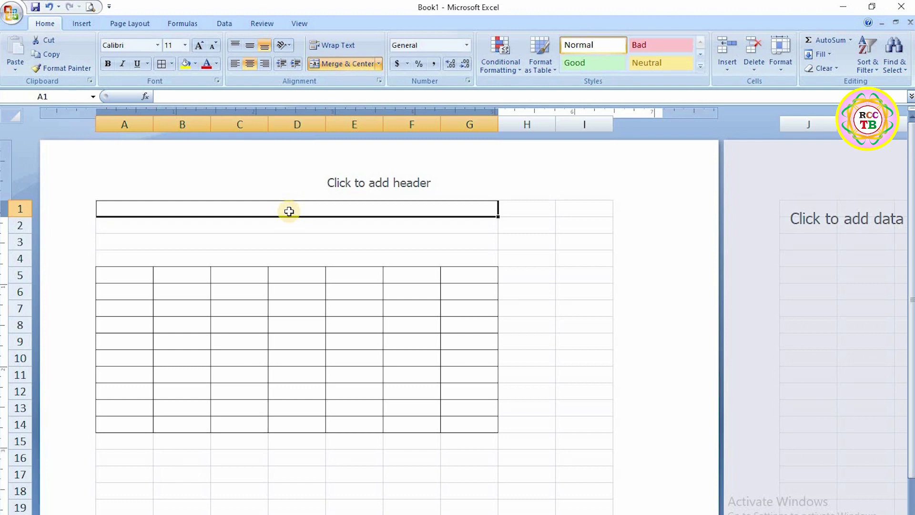
- Enter ROKON COMPUTER in A1, the shop's address in A2, and ACCOUNT CHART in A4
text(ROKO)
text(N COMPUTER)
key(Return)
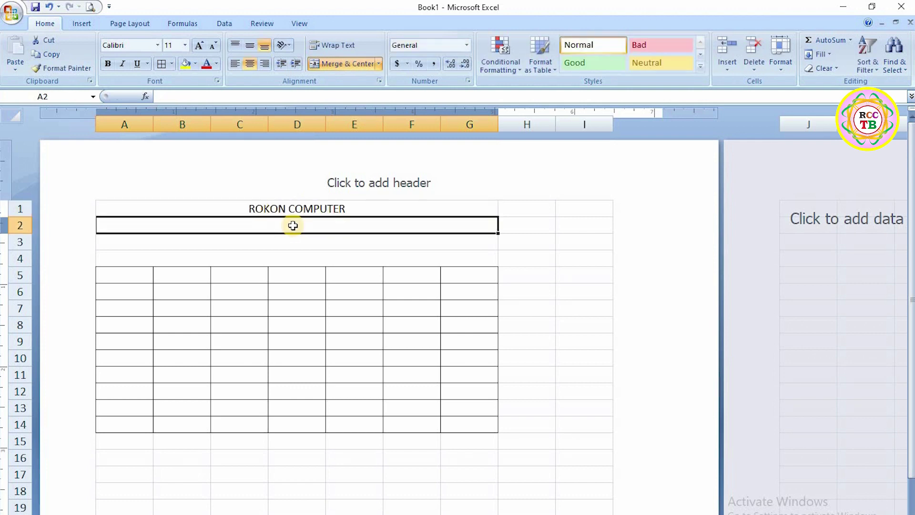
text(JH)
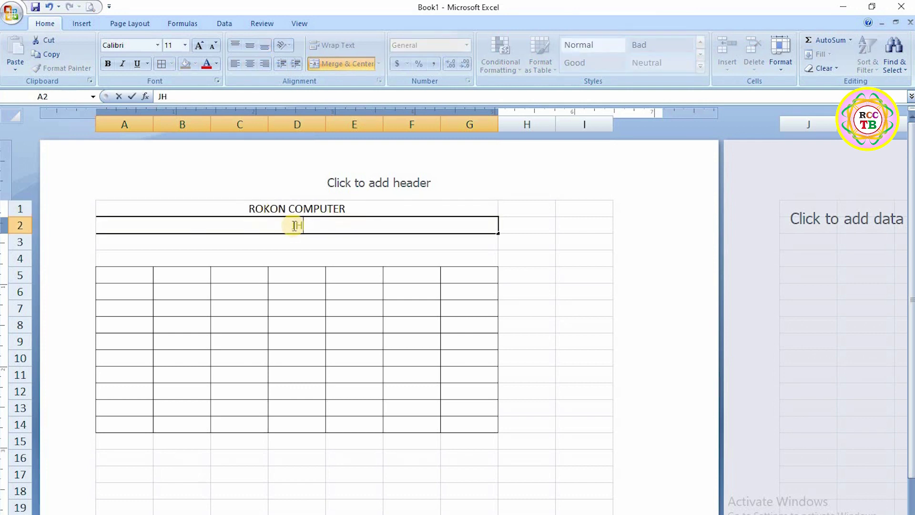
text(ITKA BAZ)
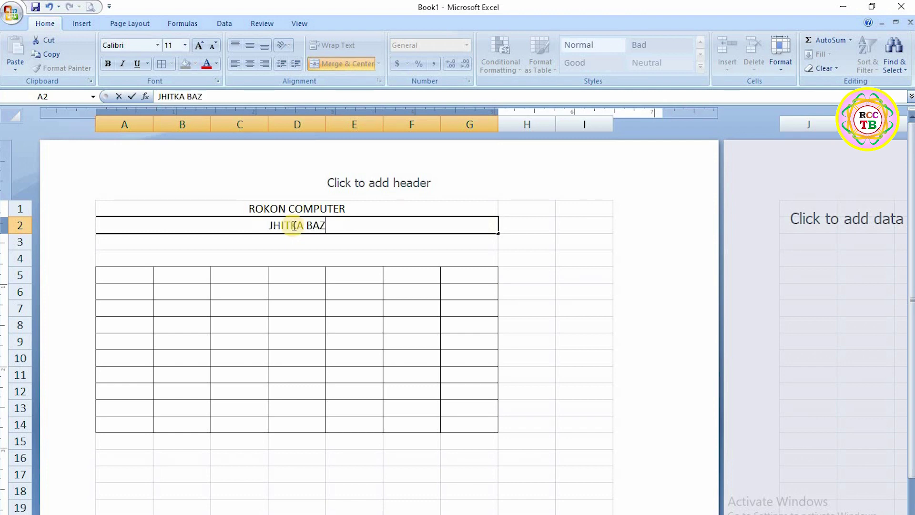
text(AR, HARIRAMPUR, MANIKGANJ)
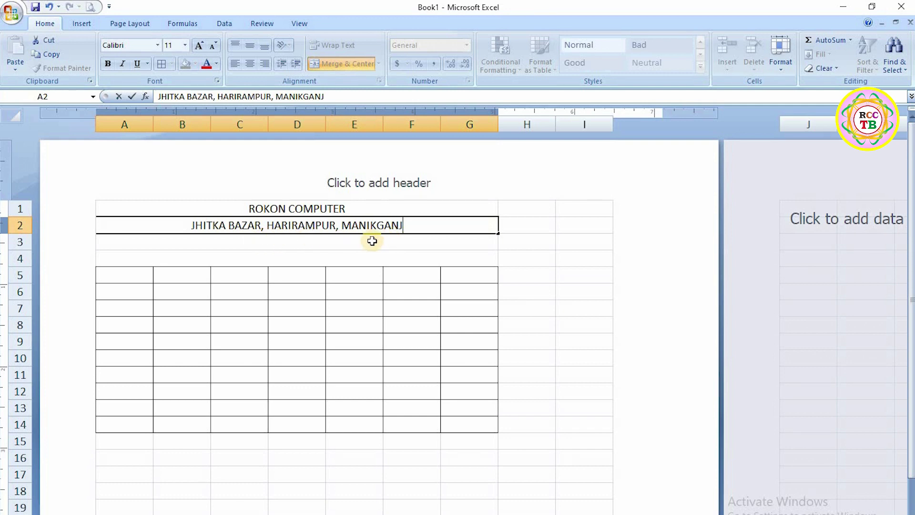
click(293, 258)
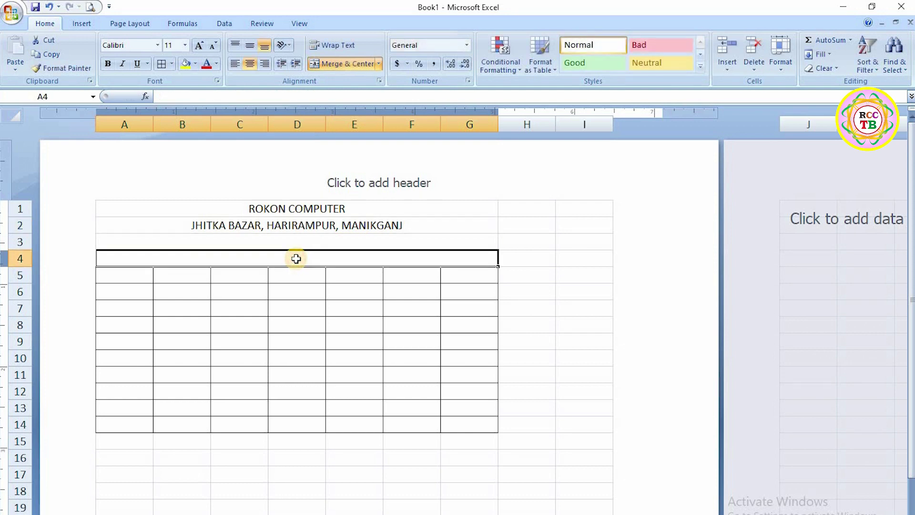
text(AC)
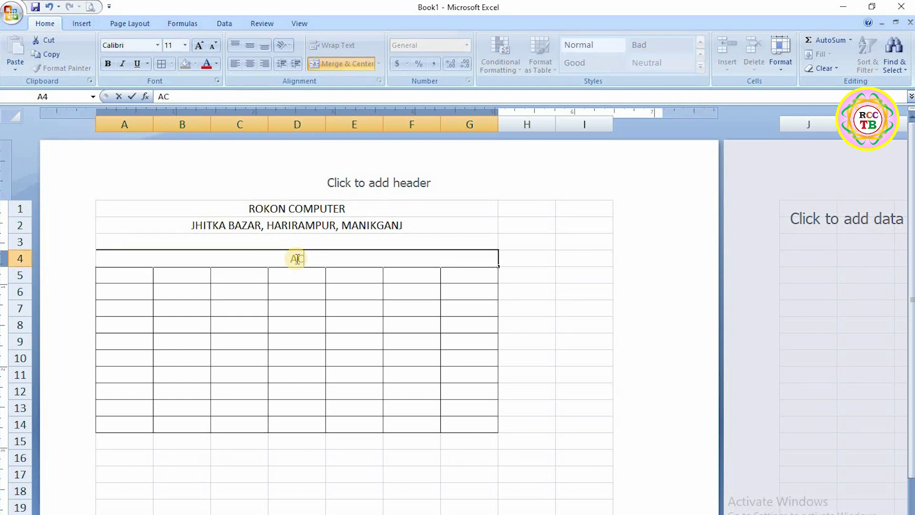
text(COUNT )
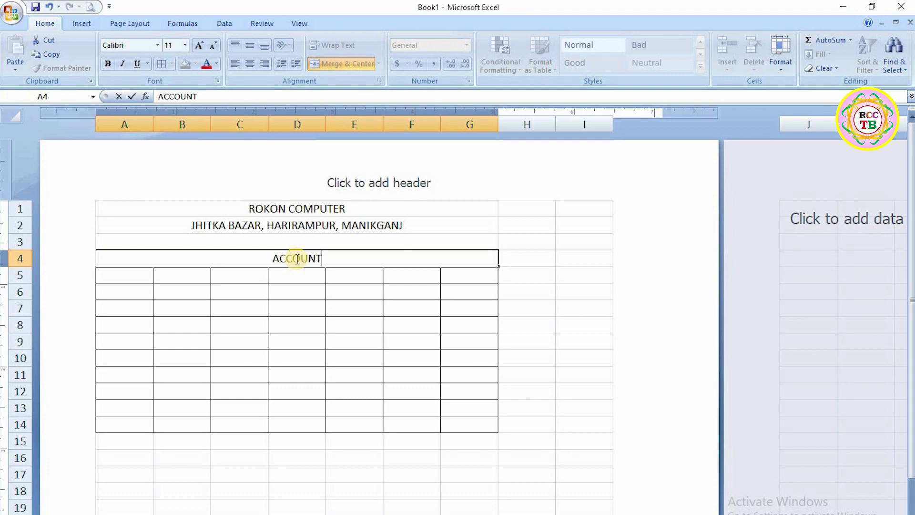
text(CHART)
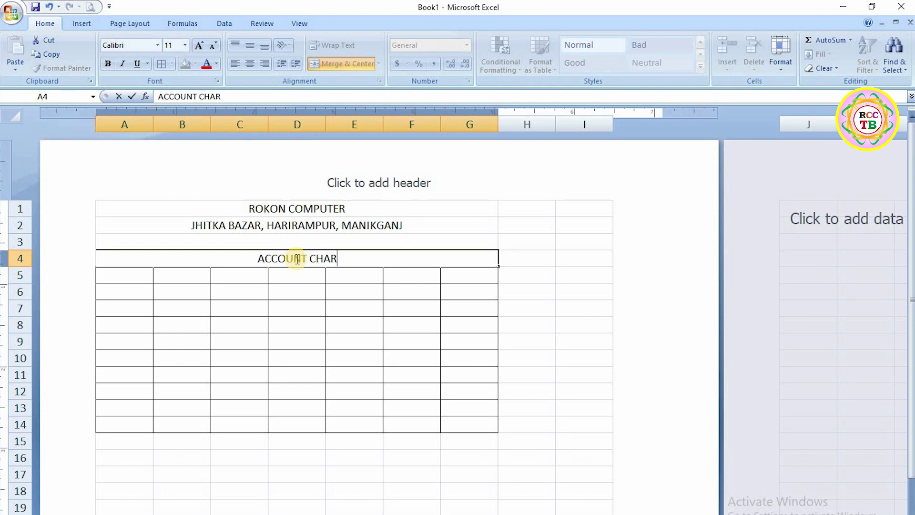
click(125, 277)
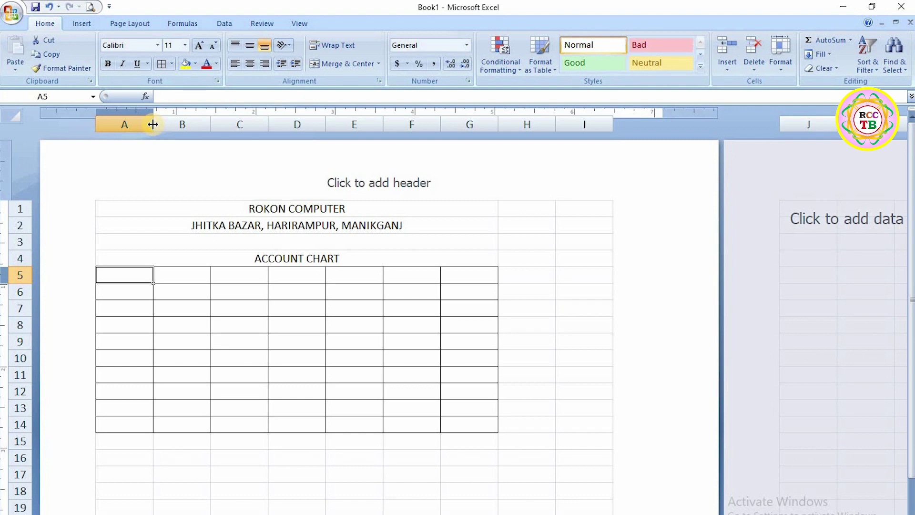
- Widen columns A, B and D of the account chart table
drag(152, 125, 226, 132)
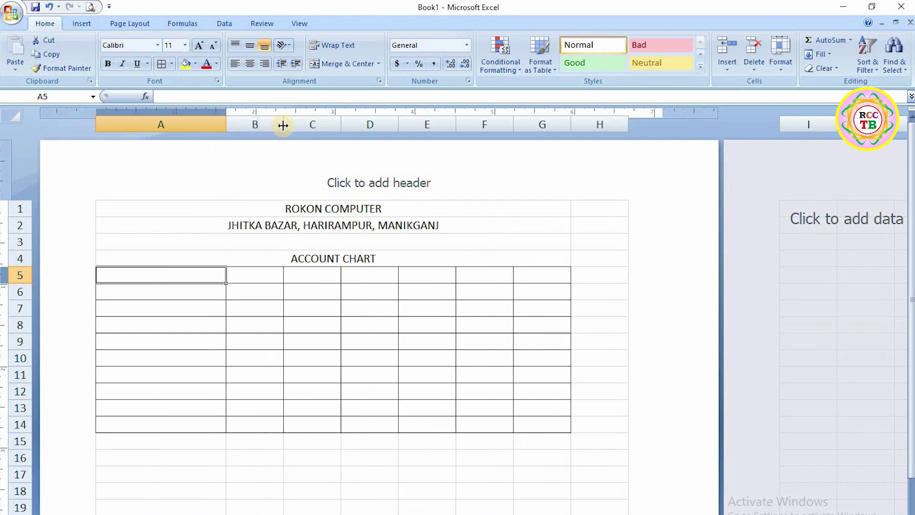
drag(283, 125, 308, 128)
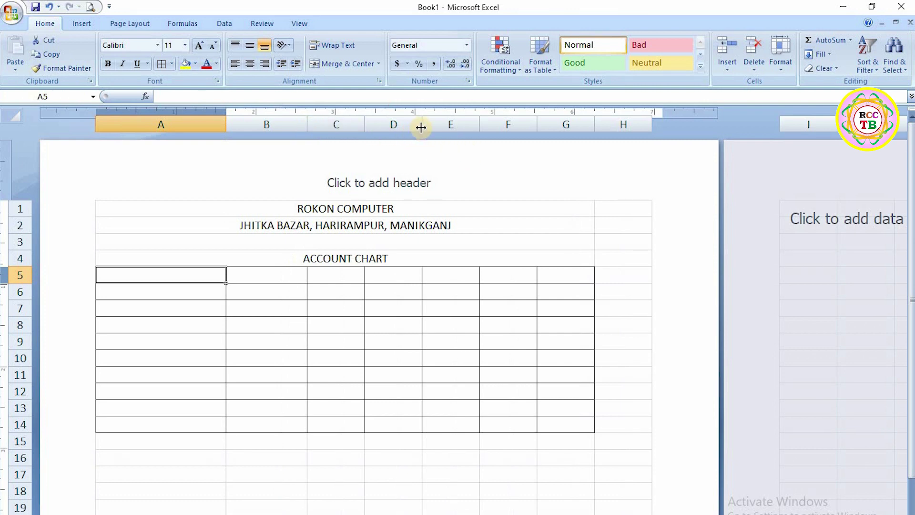
drag(419, 125, 435, 124)
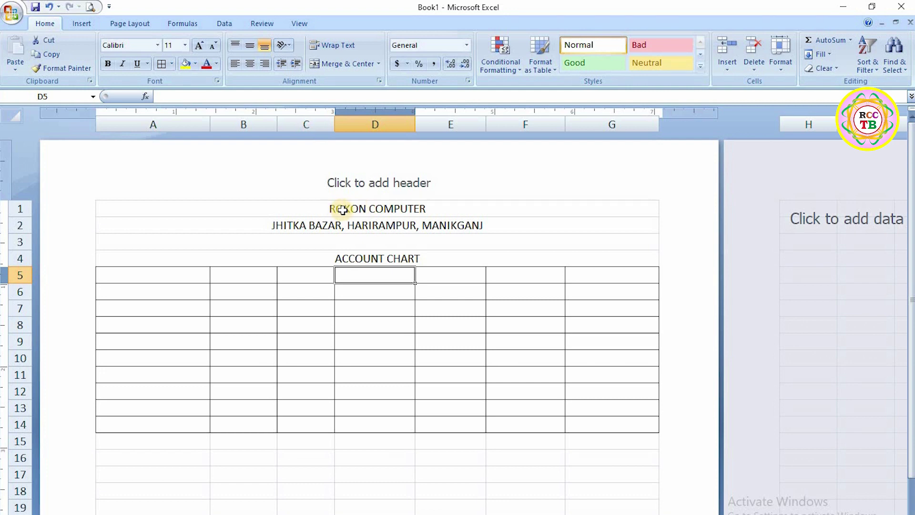
click(343, 210)
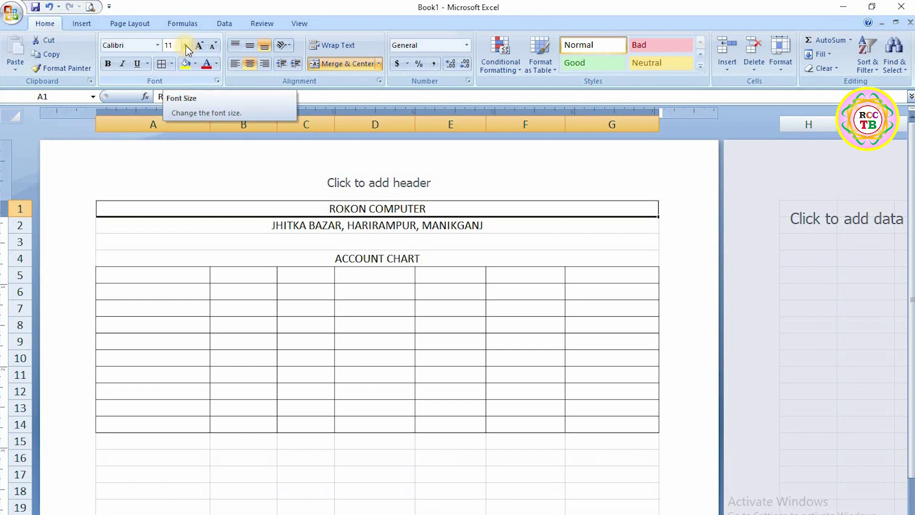
- Make the ROKON COMPUTER title red at font size 24
click(187, 46)
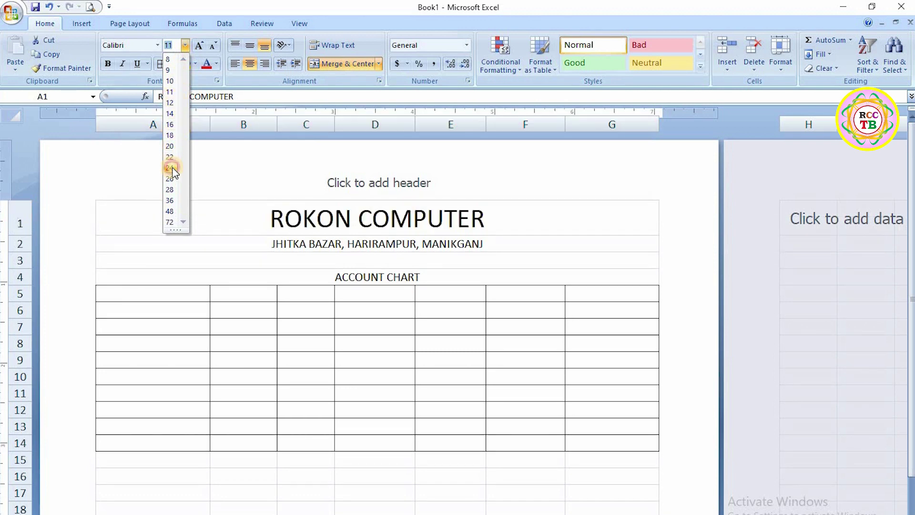
click(171, 168)
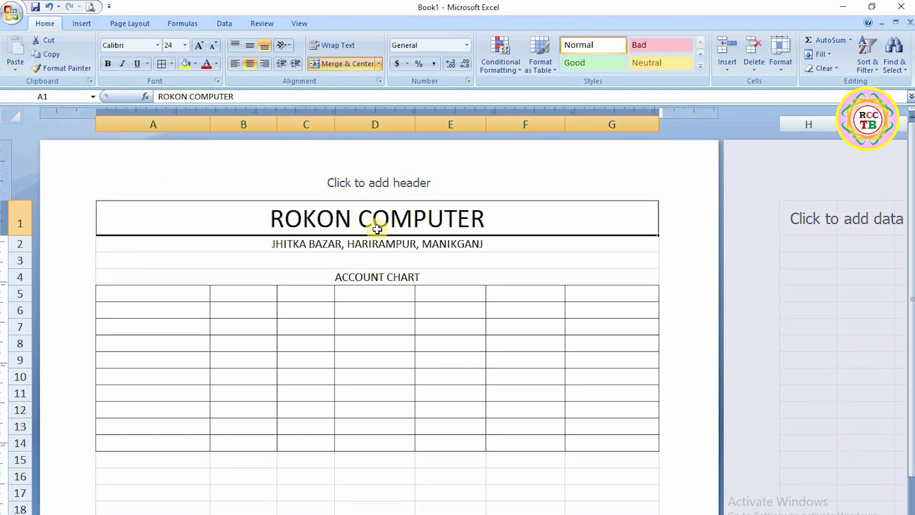
click(217, 63)
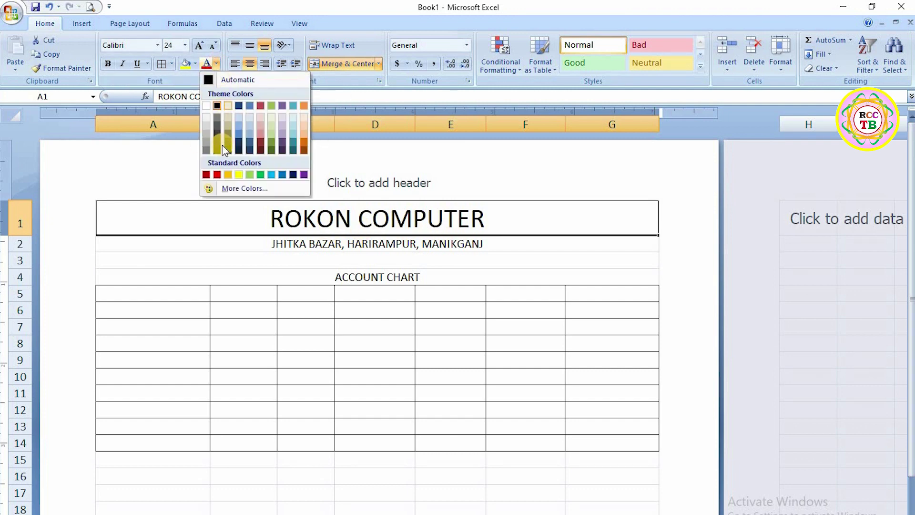
click(218, 175)
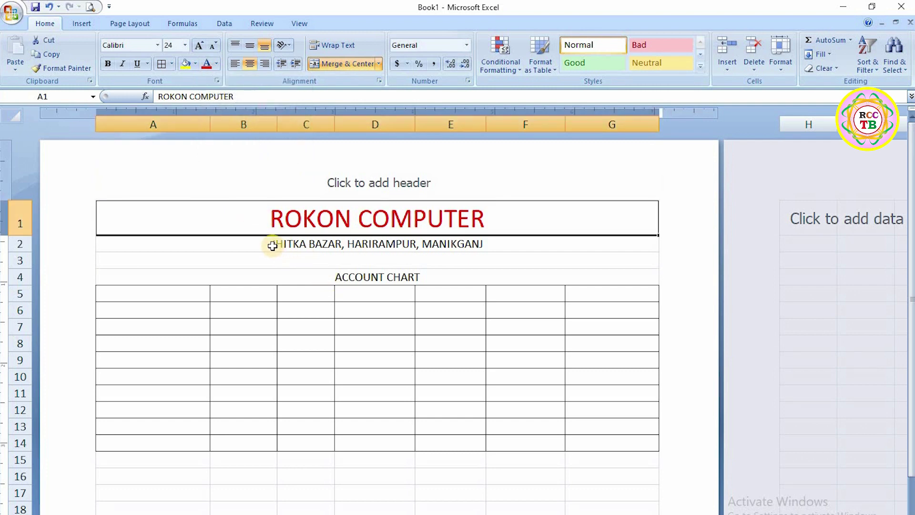
- Set the address line to font size 12 and ACCOUNT CHART to size 16
click(380, 246)
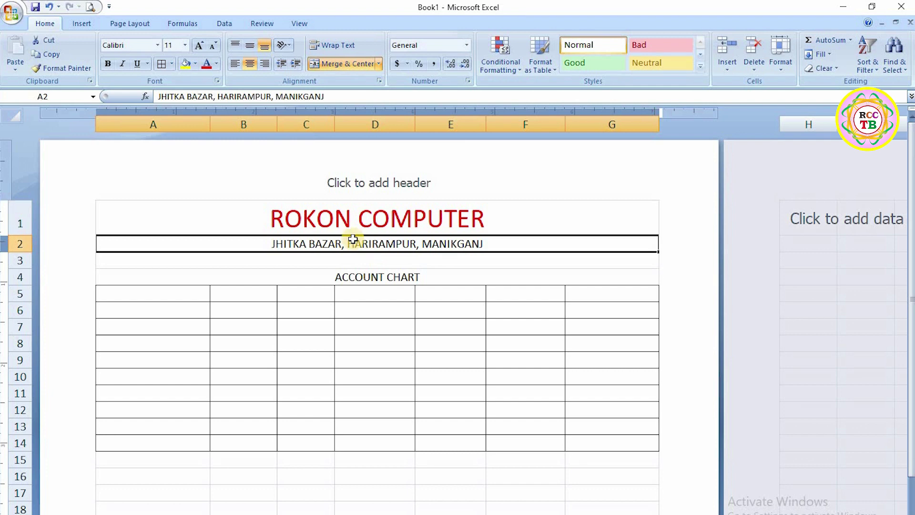
click(185, 45)
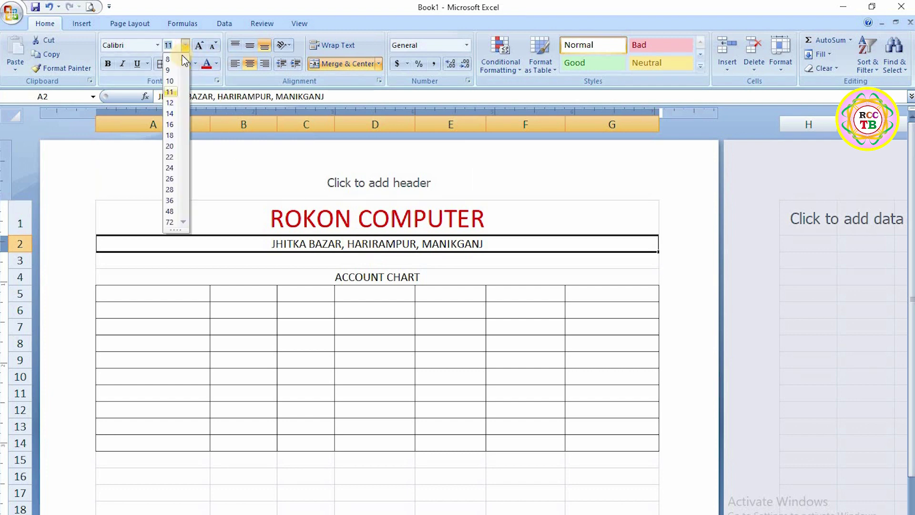
click(170, 104)
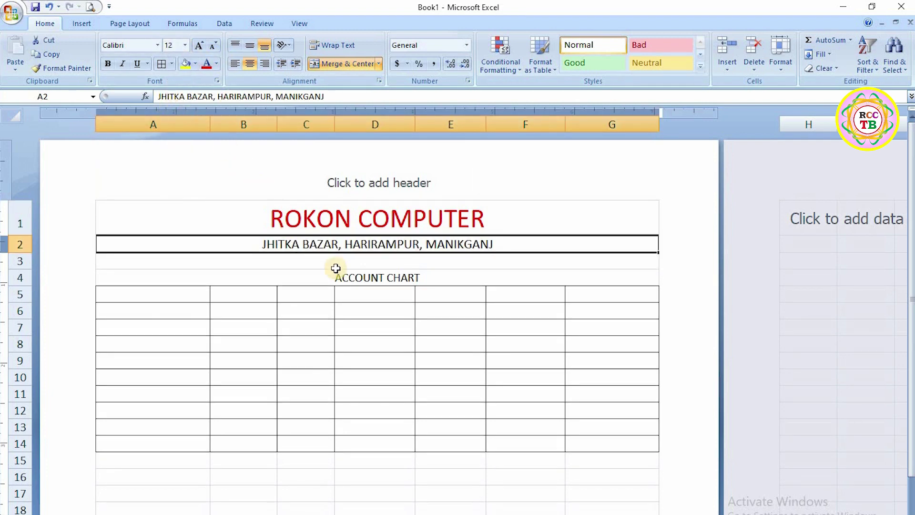
click(367, 278)
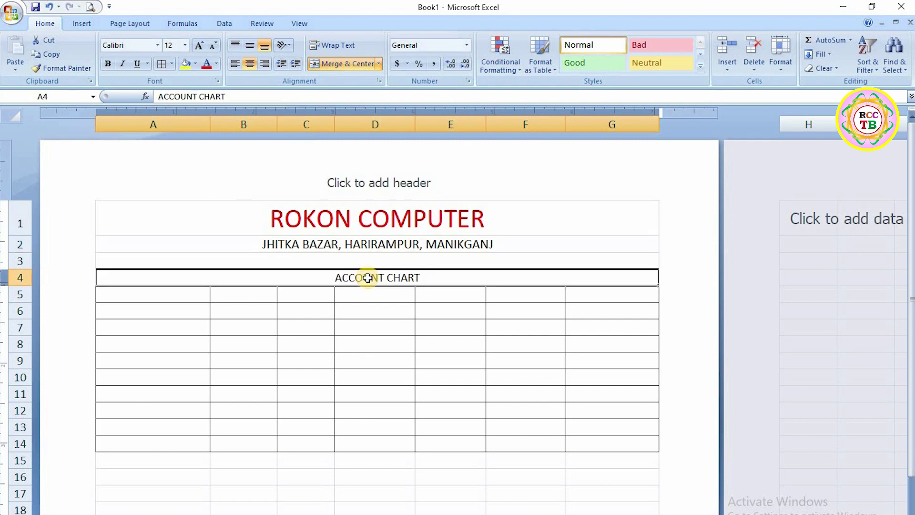
click(185, 45)
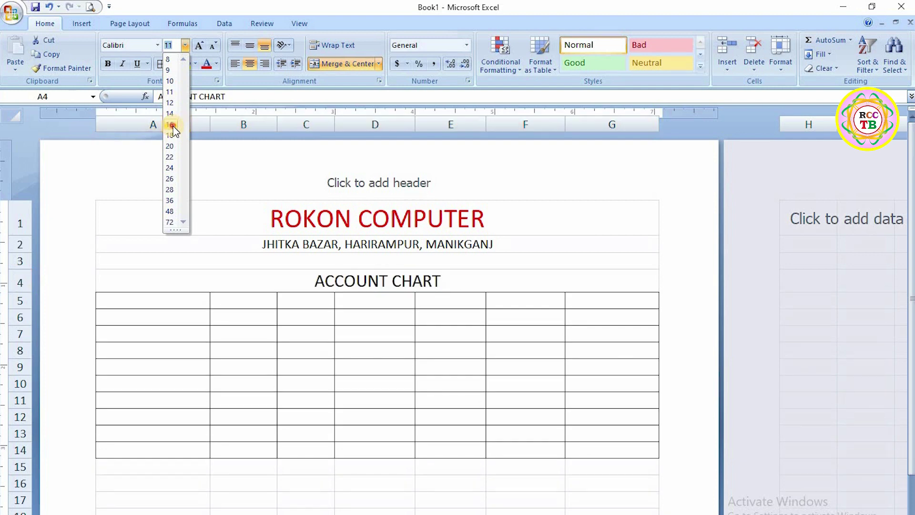
click(171, 125)
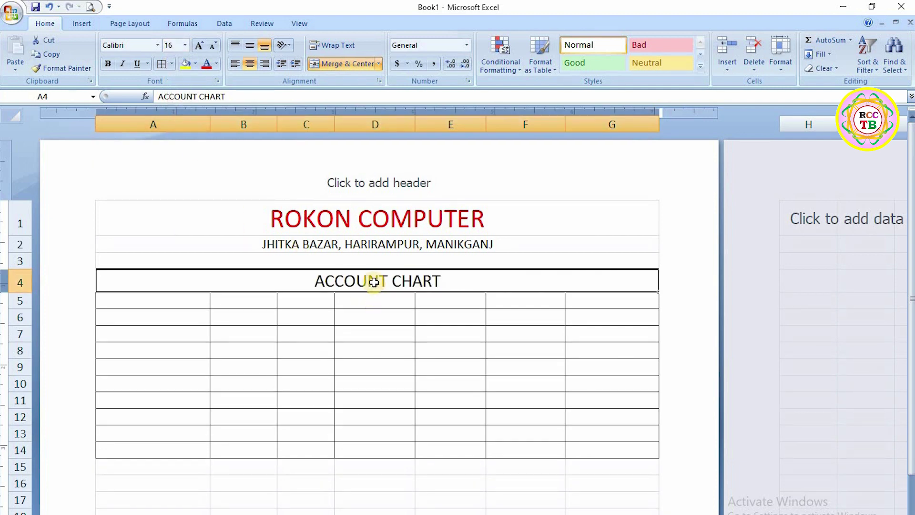
- Change the ACCOUNT CHART heading's font colour to purple from Standard Colors
click(218, 64)
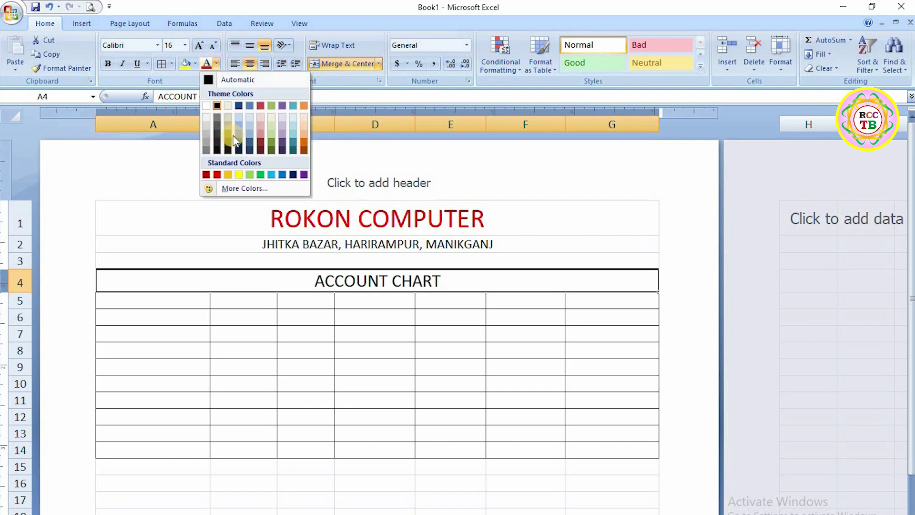
click(304, 178)
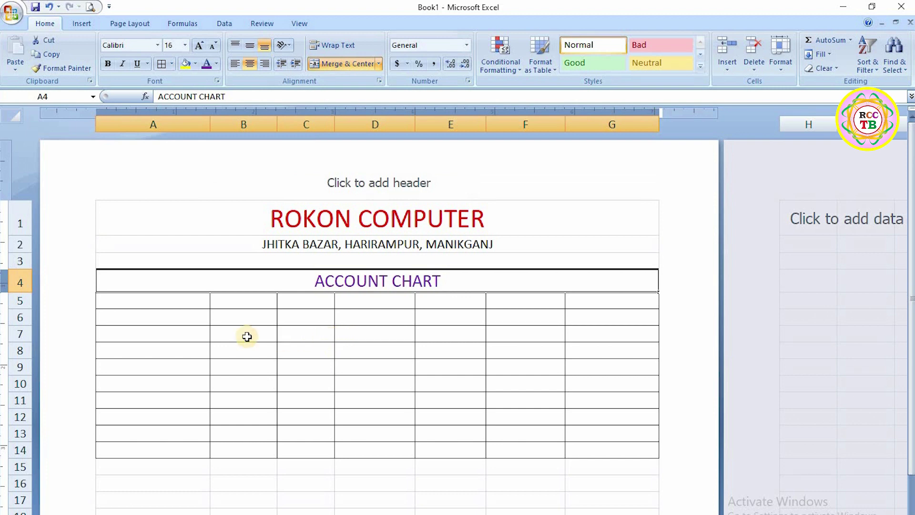
click(143, 302)
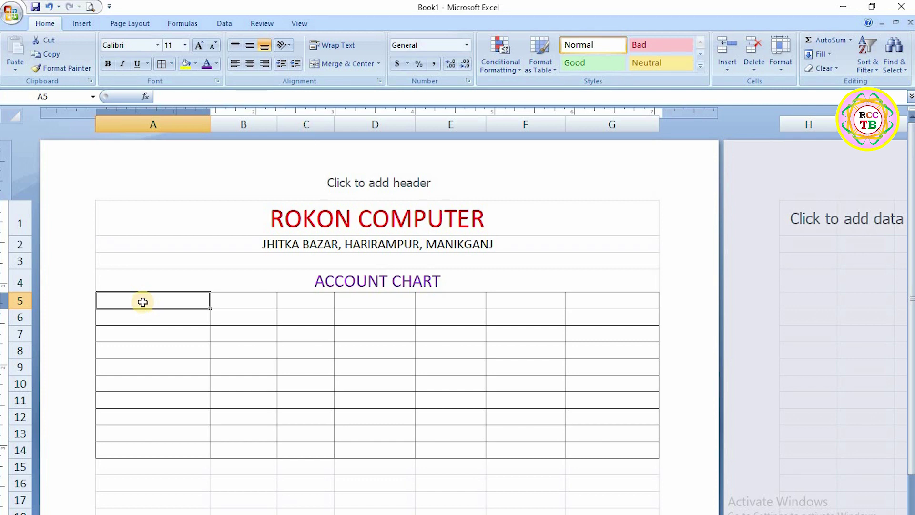
- Extend the bordered table and enter headers ITEM, PRICE, QUANTITY, GROSS PRICE in A5:D5
key(F4)
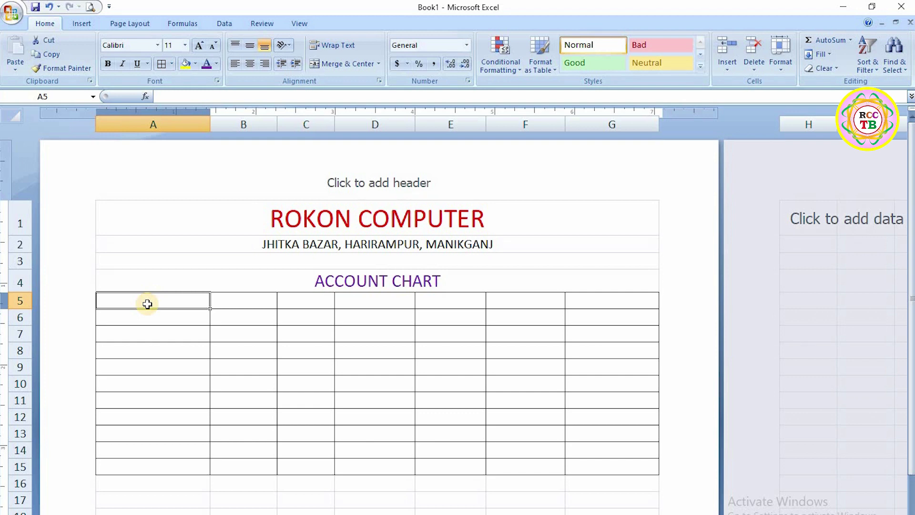
text(I)
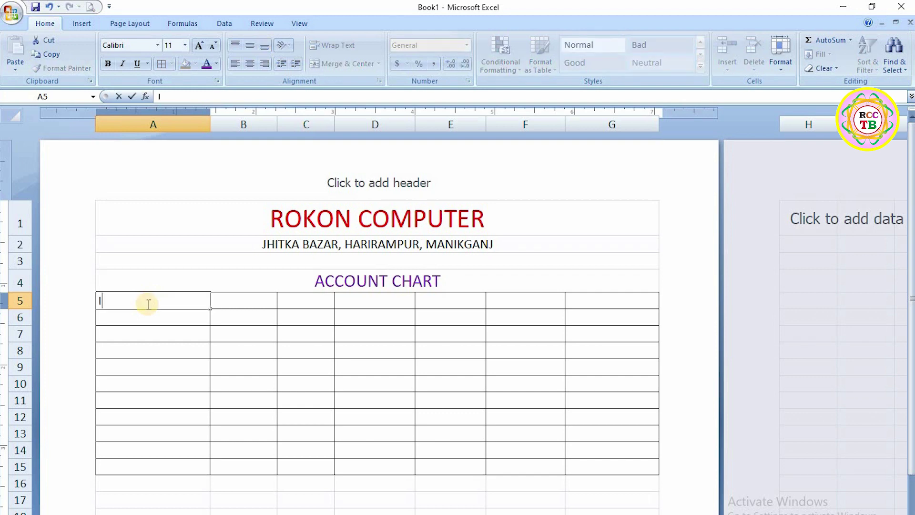
text(TEM)
key(Tab)
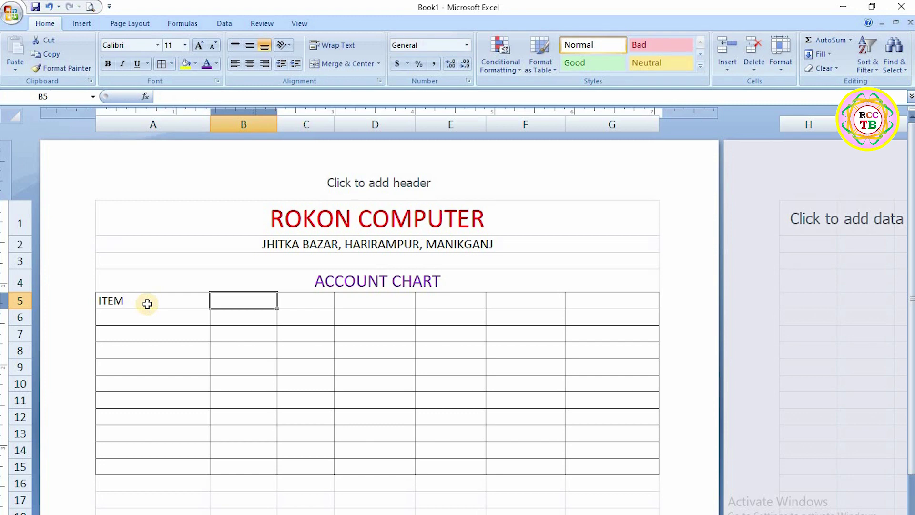
text(PRICE)
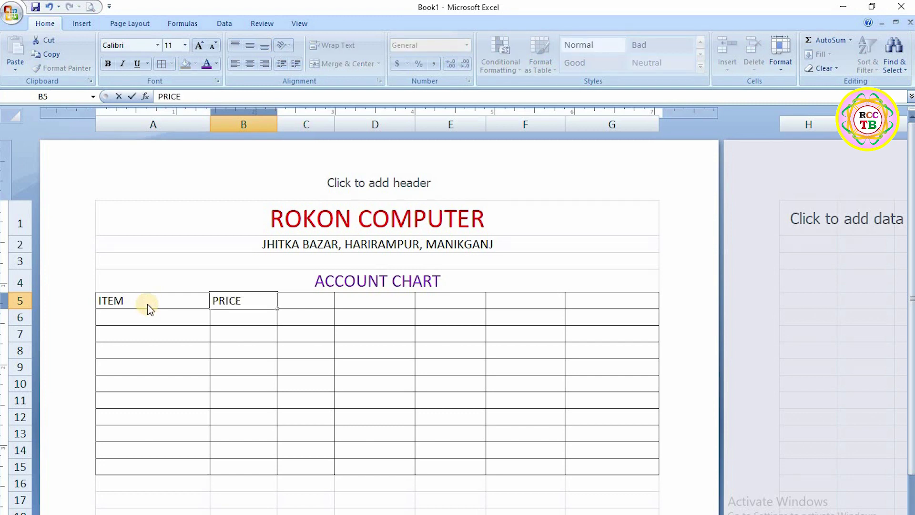
key(Tab)
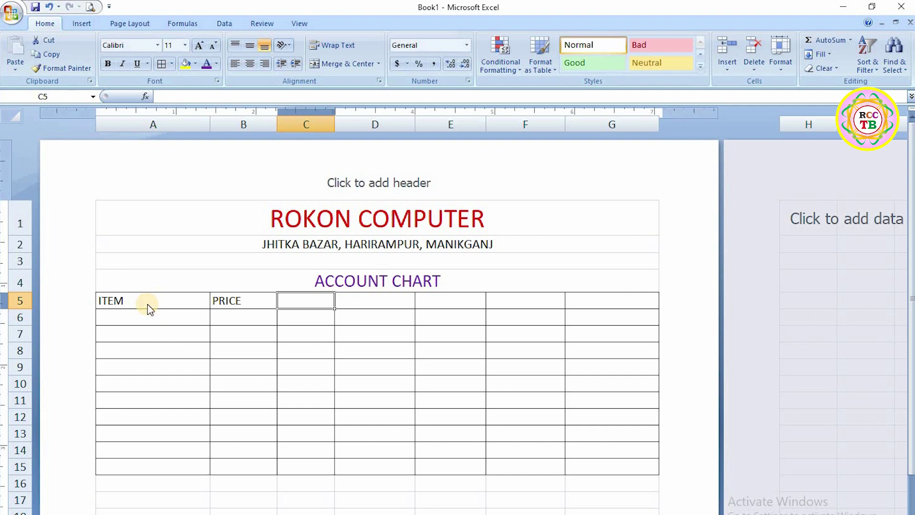
text(QUANTITY)
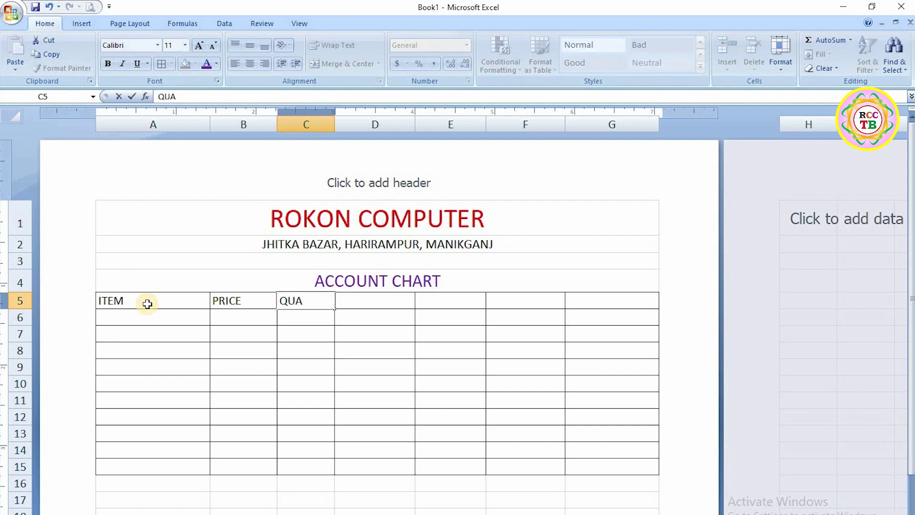
key(Tab)
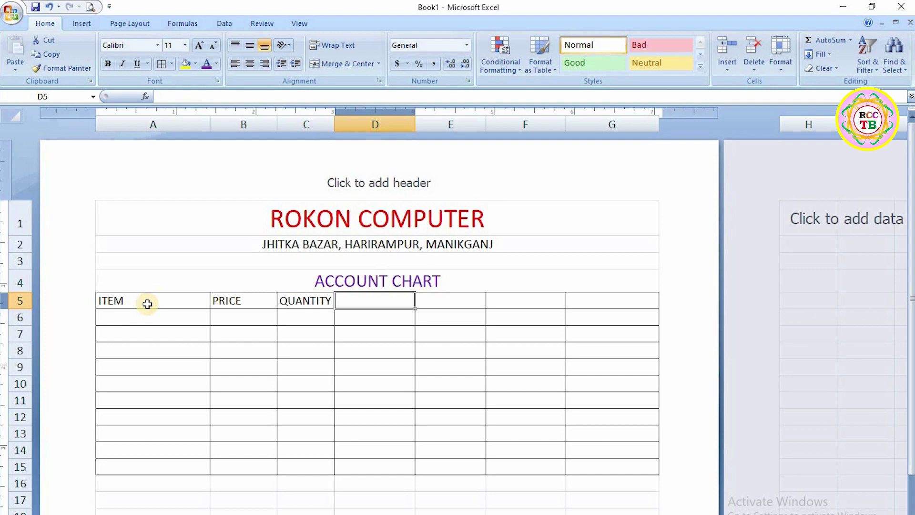
text(G)
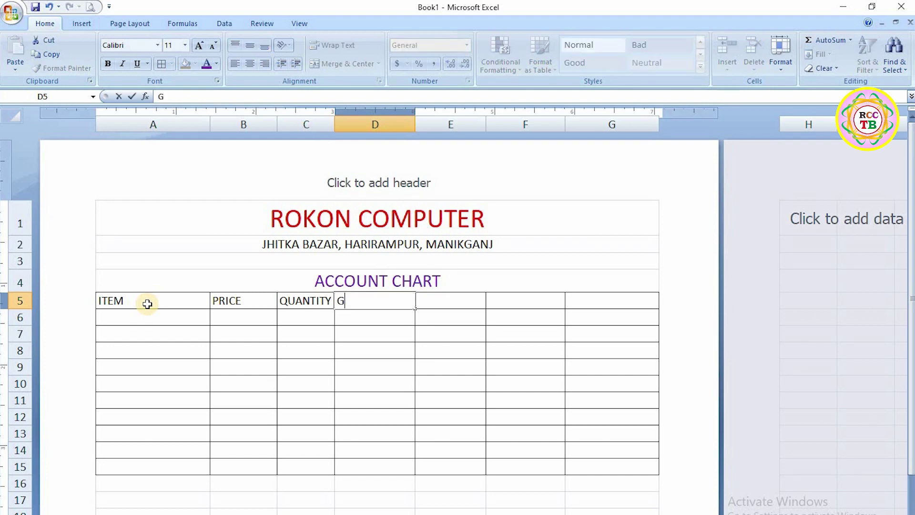
text(ROSS PRICE)
key(Tab)
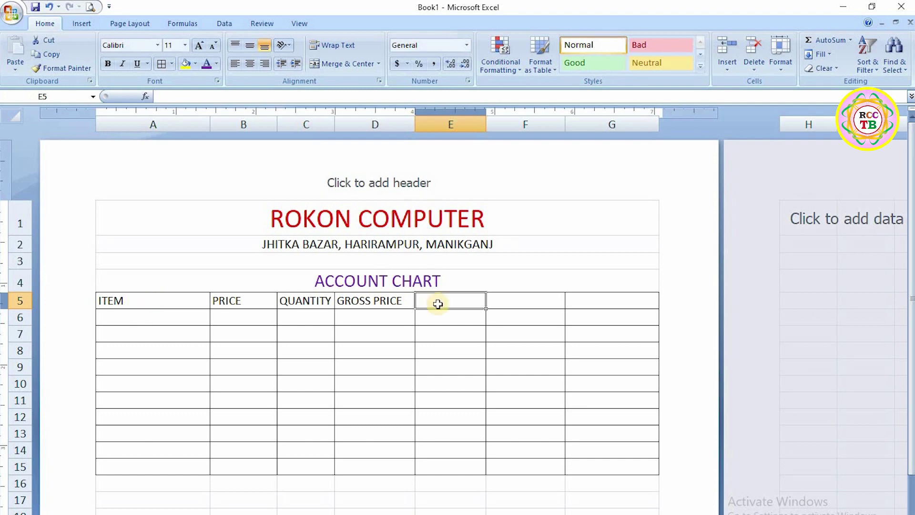
- Add the remaining headers PROFIT RATE, PROFIT AMOUNT and NET PAYMENT in E5:G5
text(PROFIT)
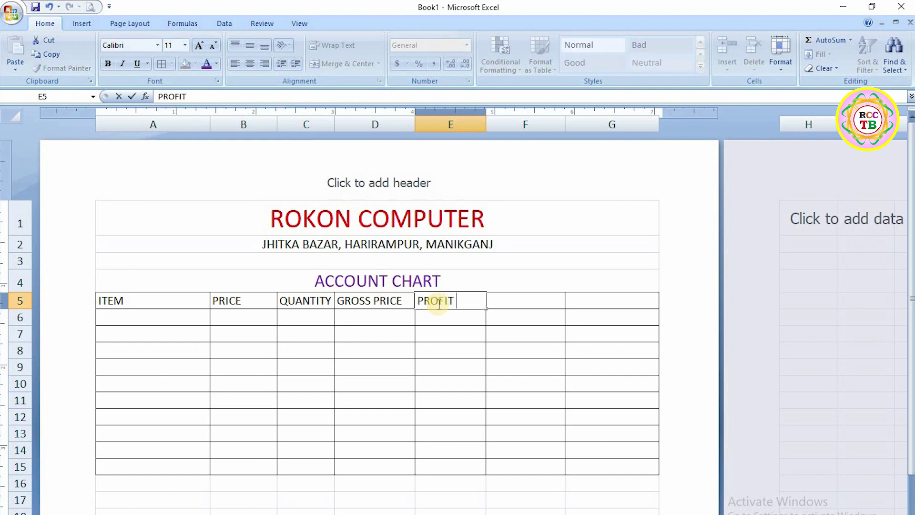
text( RATE)
key(Tab)
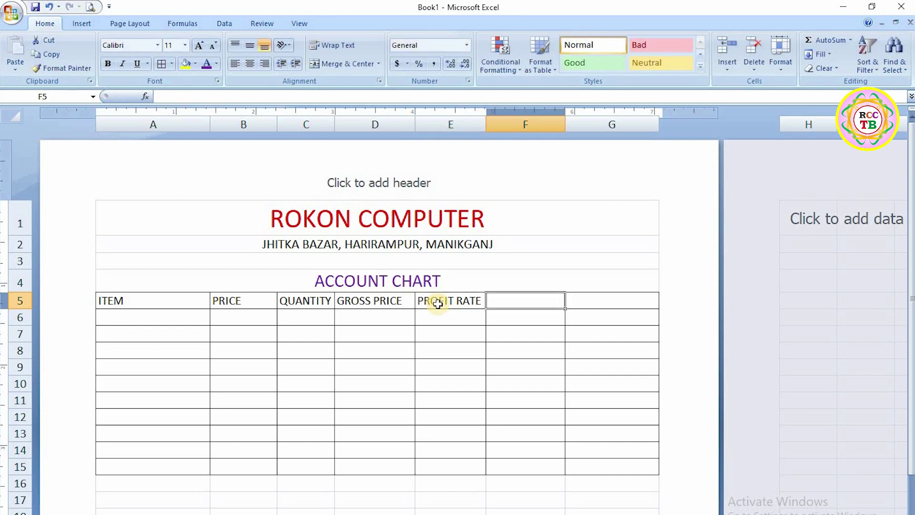
click(438, 304)
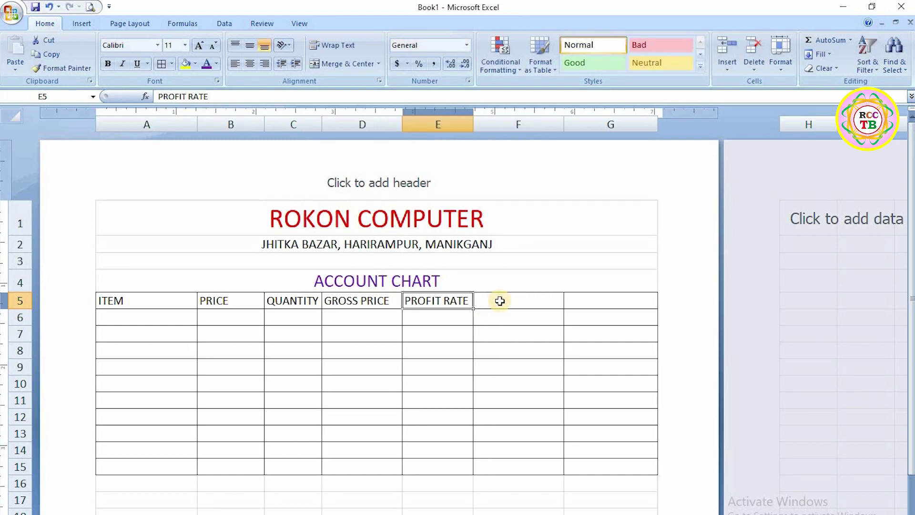
click(500, 301)
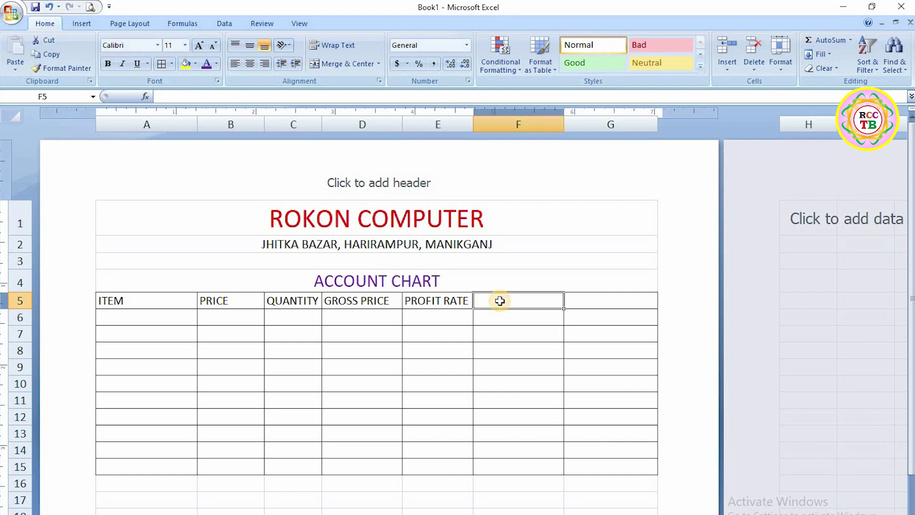
text(PRO)
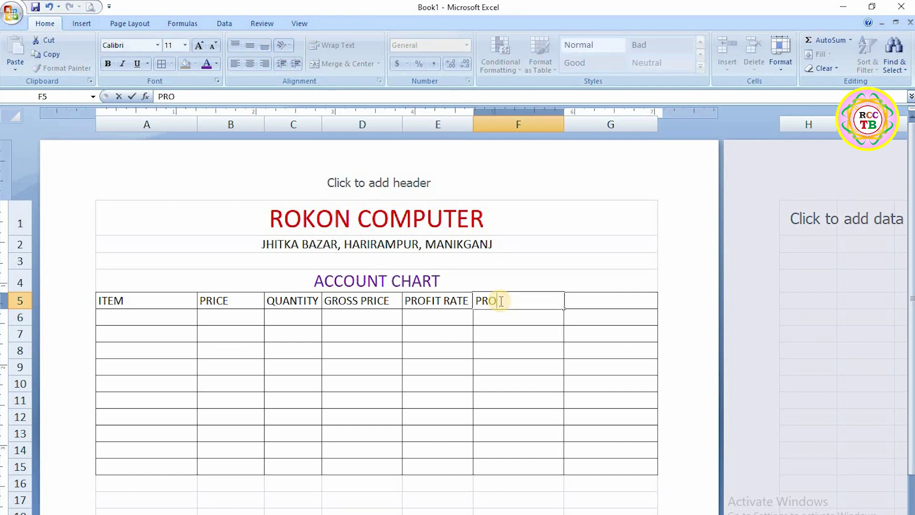
text(FIT AMOUNT)
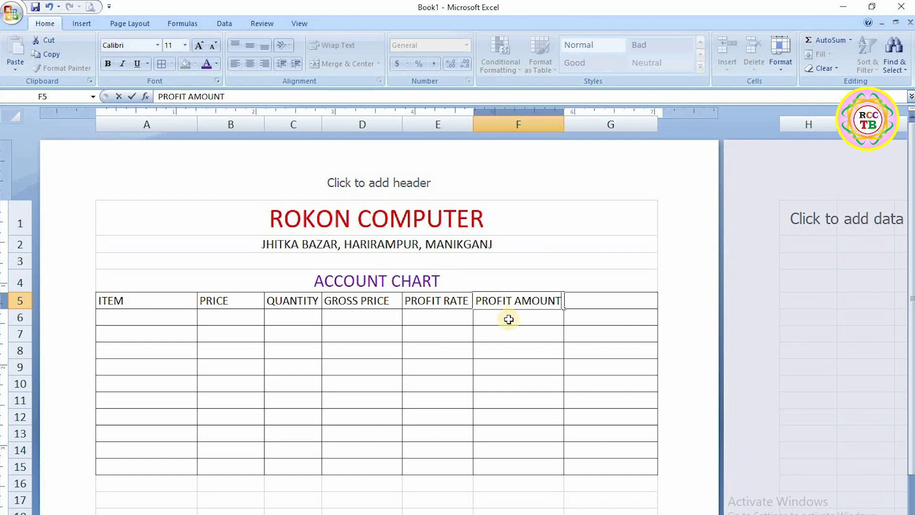
click(591, 300)
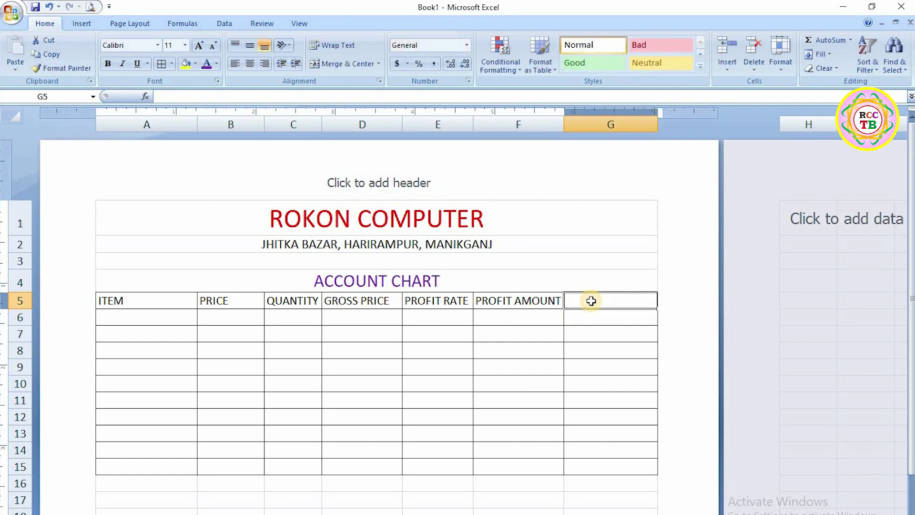
text(NET)
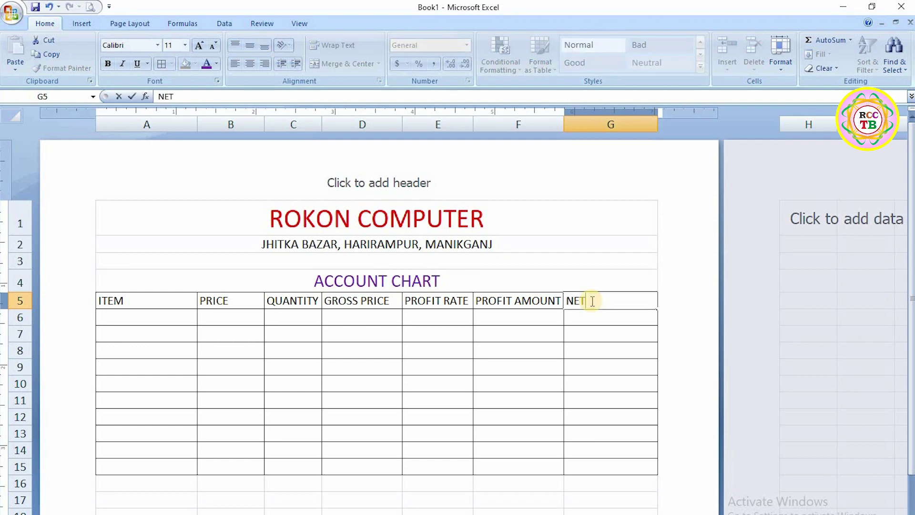
text( PAYMENT)
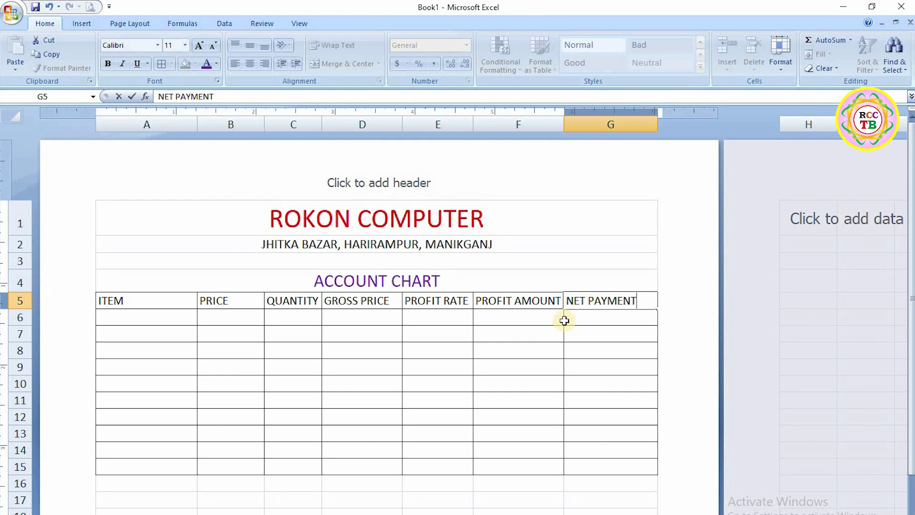
click(522, 318)
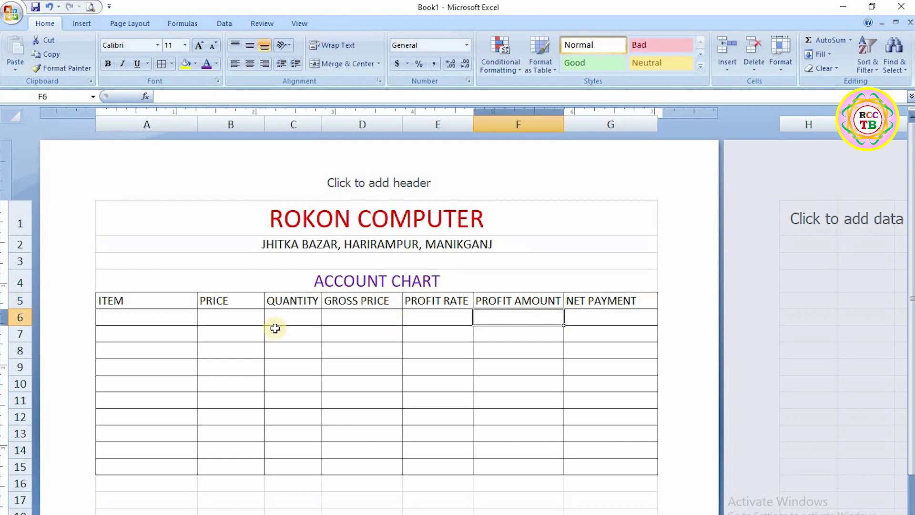
click(115, 315)
- Center-align the header cells A5:G5, ITEM through NET PAYMENT
click(189, 306)
drag(189, 305, 594, 301)
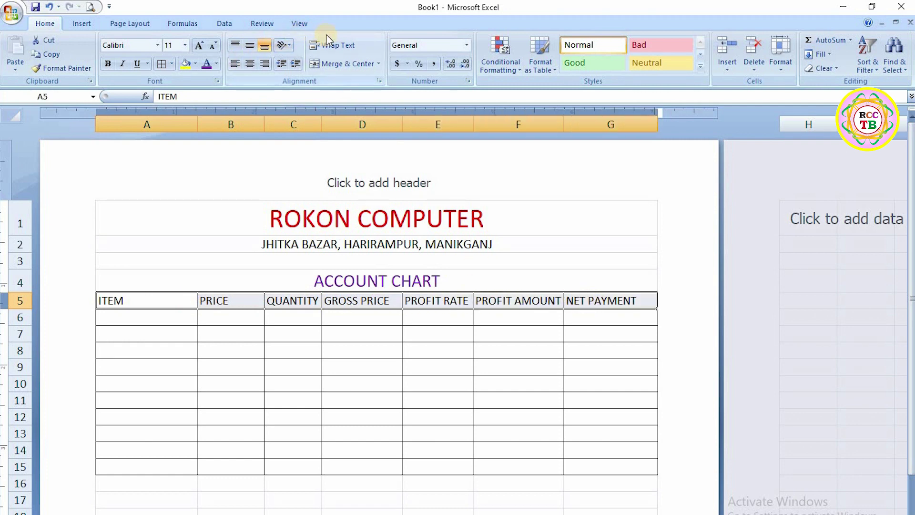
click(251, 68)
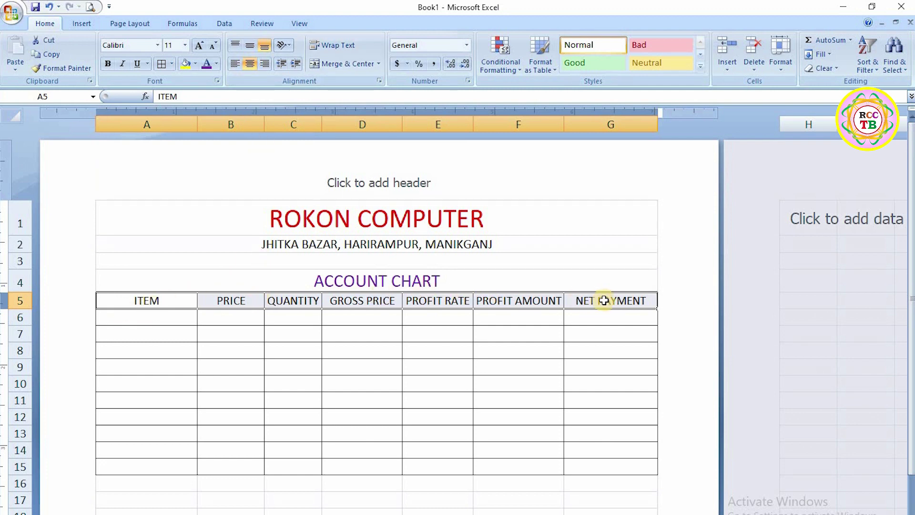
click(124, 319)
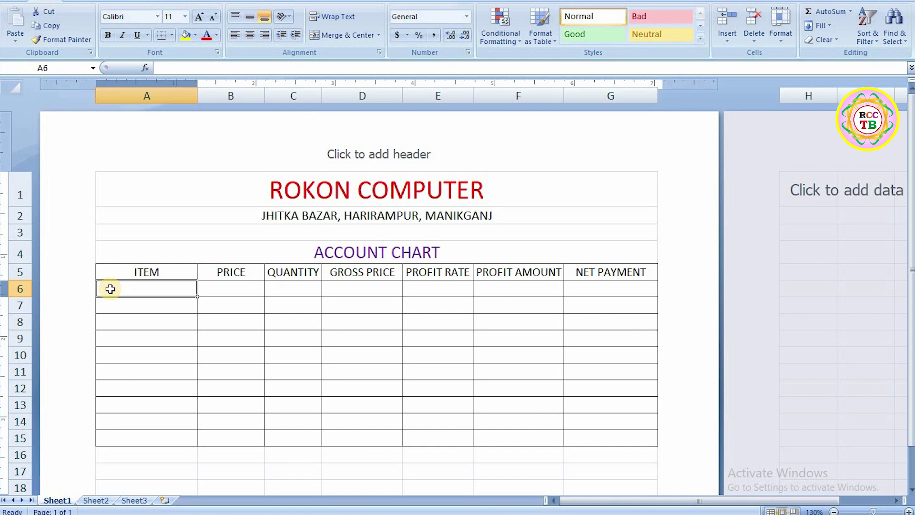
- Enter Ram, Motherboard, Processor, Harddisk and SSD in cells A6:A10
text(Ram)
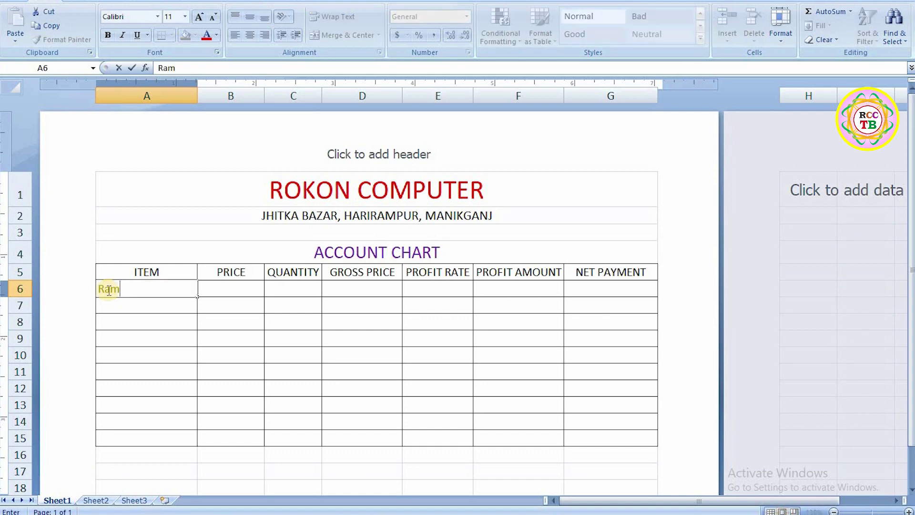
key(Return)
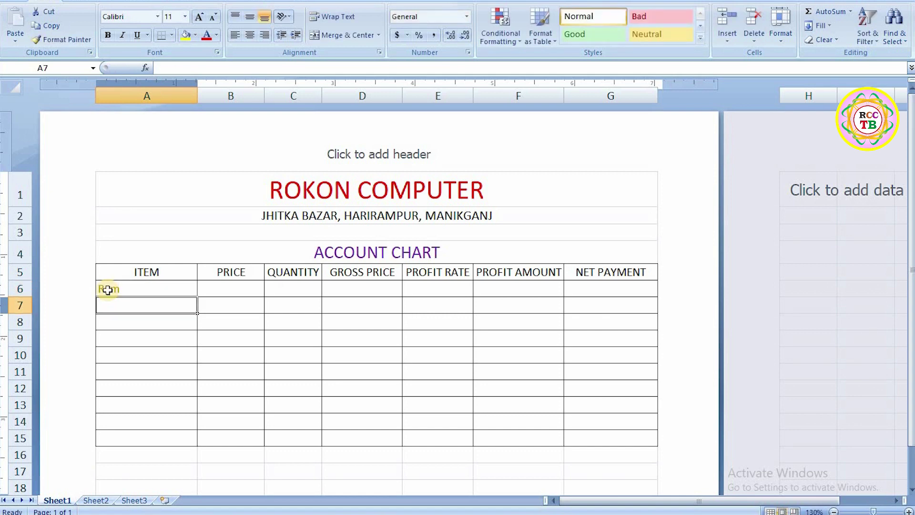
text(Mo)
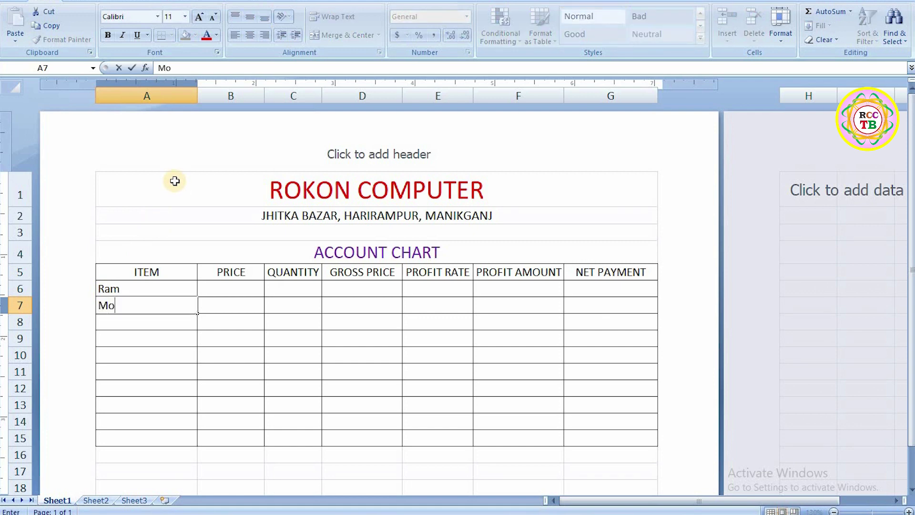
text(therboardd)
key(BackSpace)
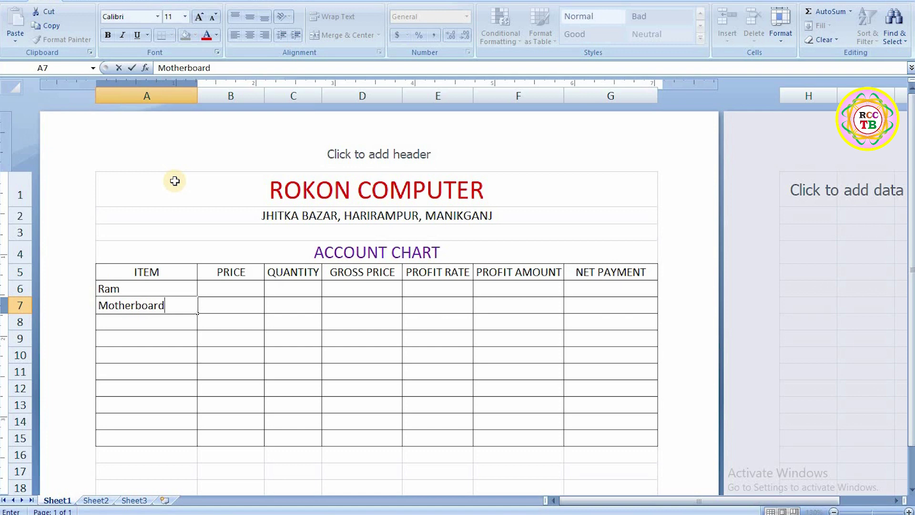
key(Return)
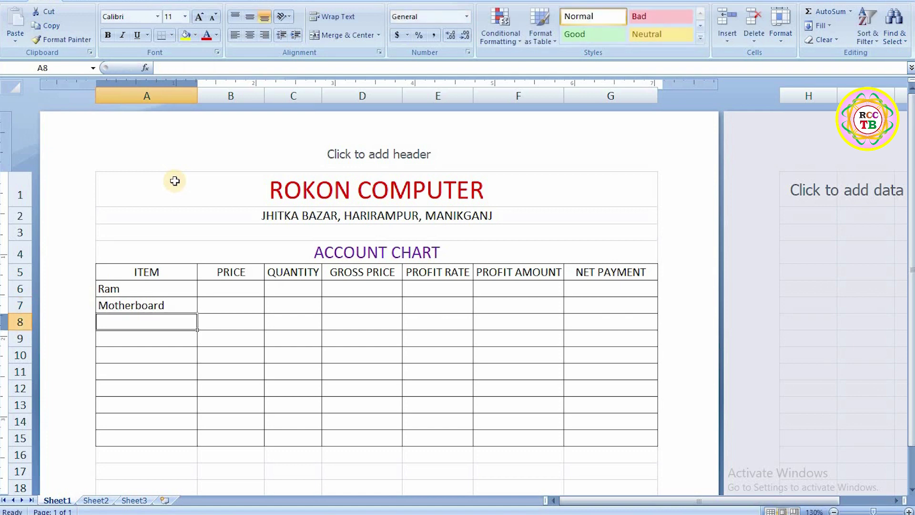
text(Proc)
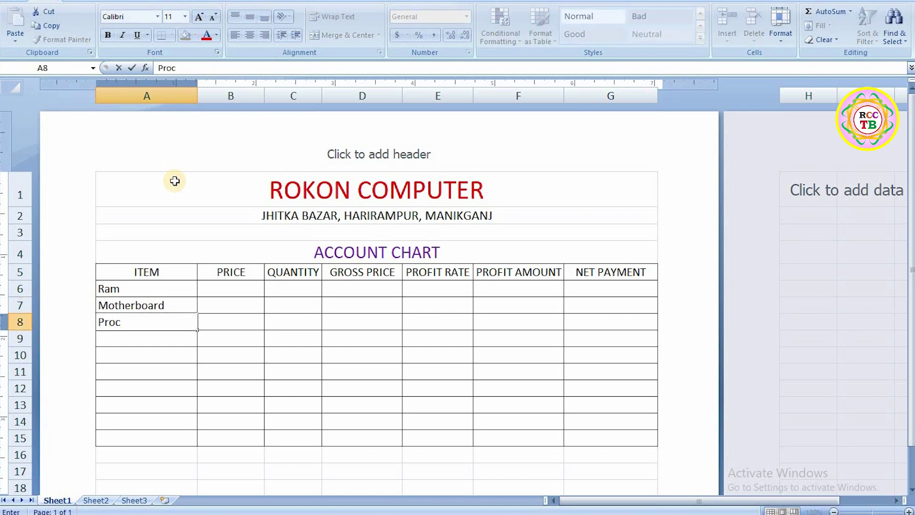
text(essor)
key(Return)
text(H)
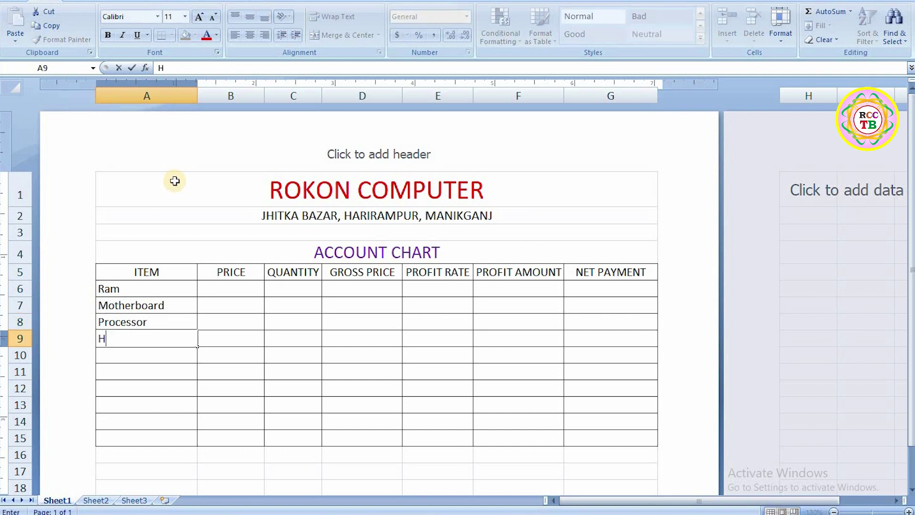
text(arddisk)
key(Return)
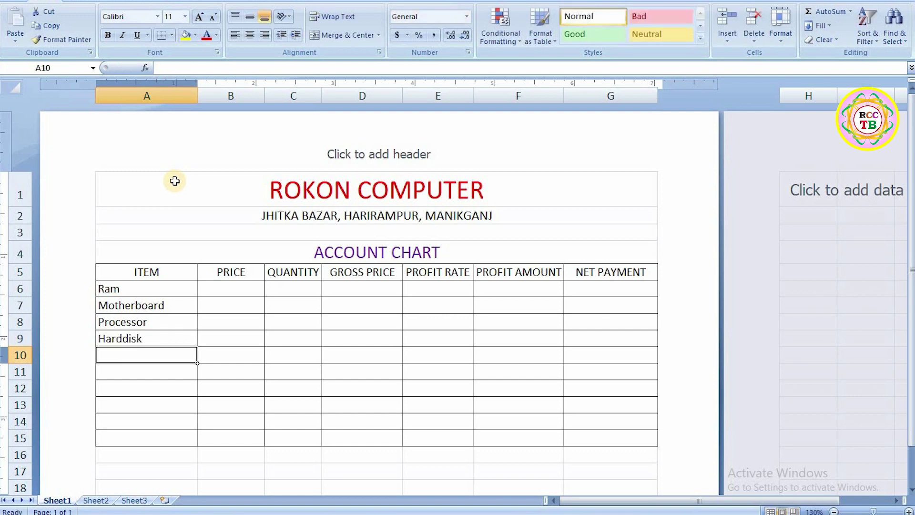
text(SSD)
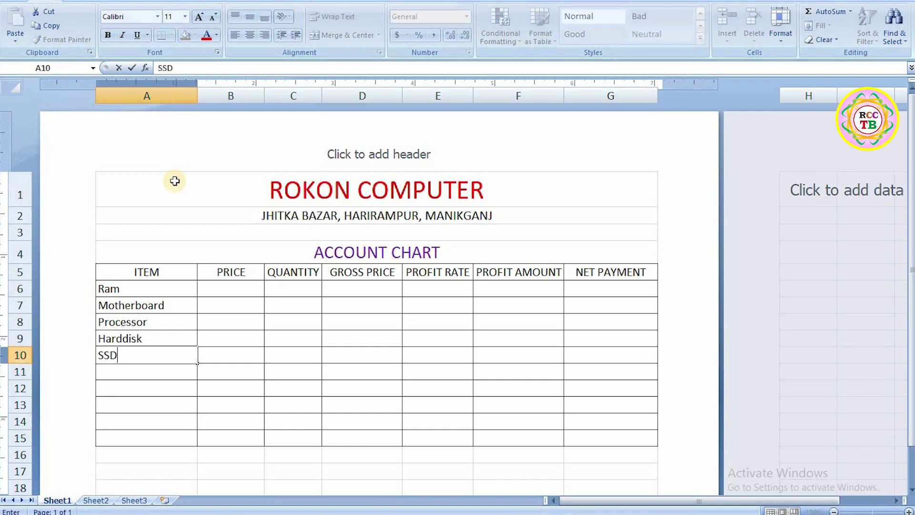
key(Return)
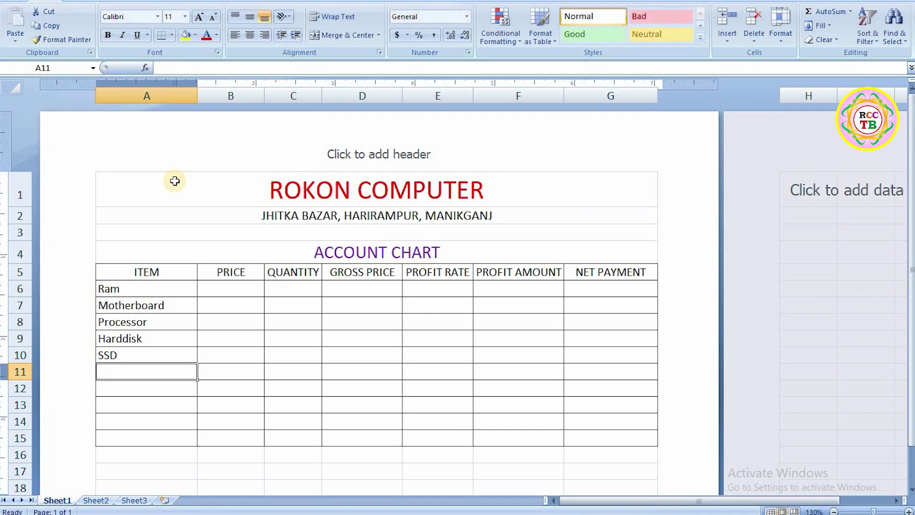
- Enter Power Supply, Graphics Card, DVD Rom, Cooling Fan and VGA Cable in A11:A15
text(Power)
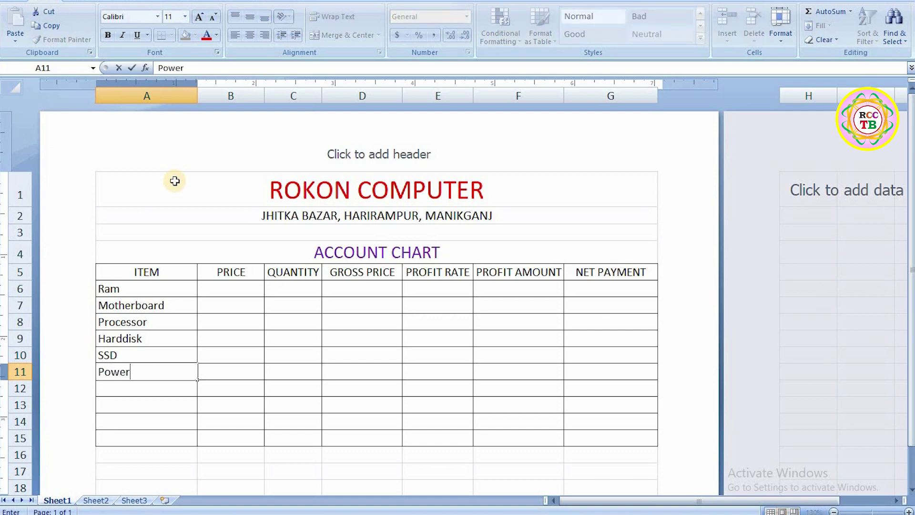
text( Supply)
key(Return)
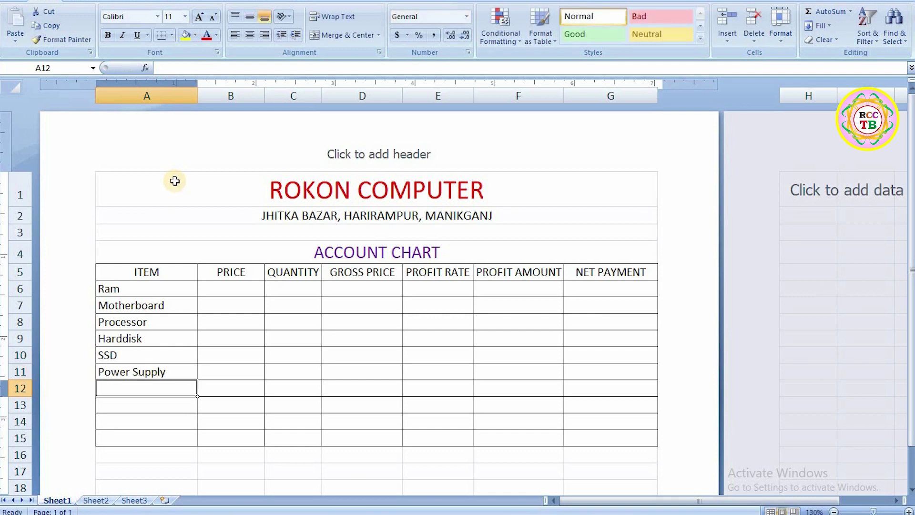
text(Graph)
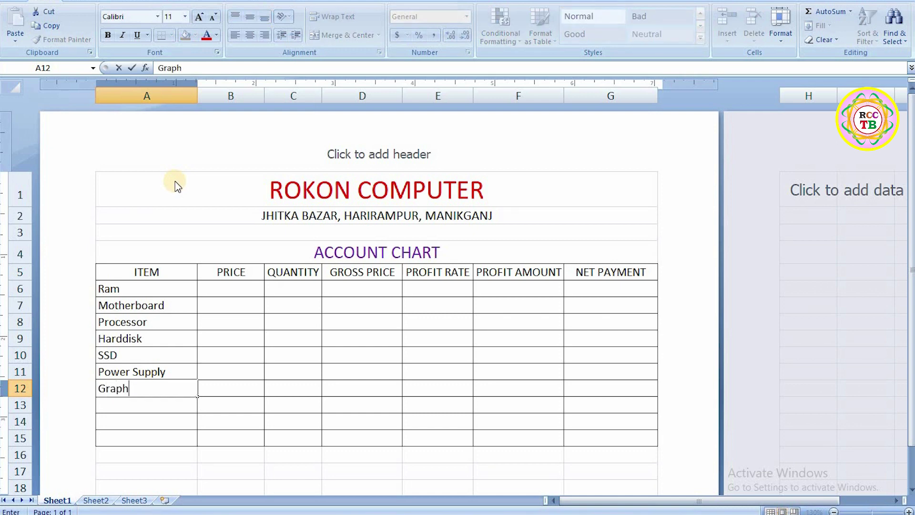
text(ics Card)
key(Return)
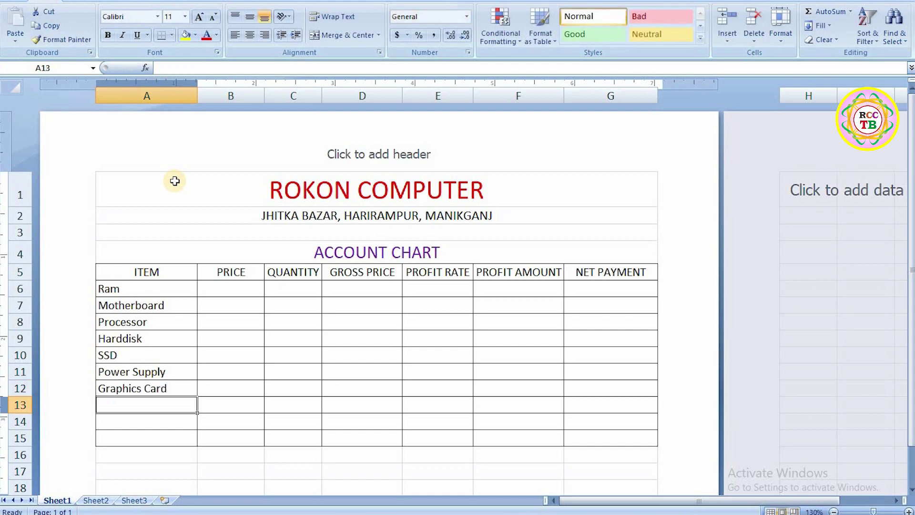
text(DVD)
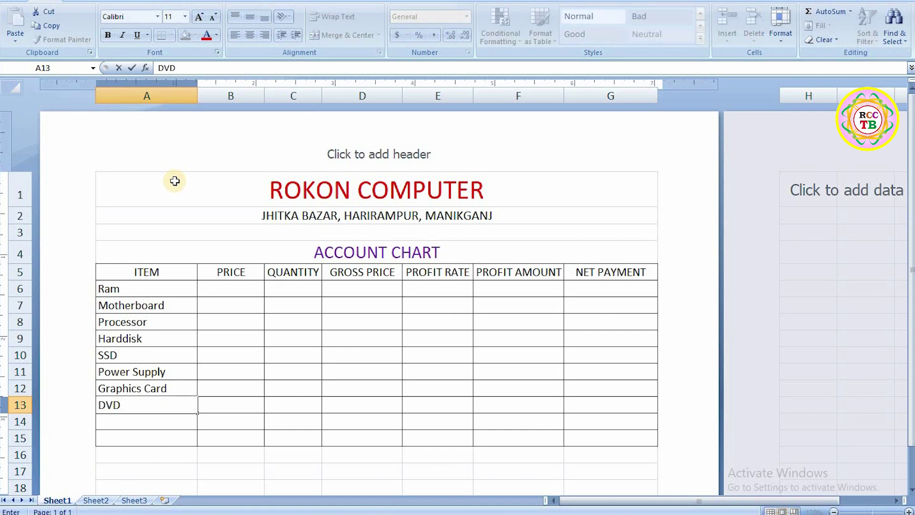
text( Rom)
key(Return)
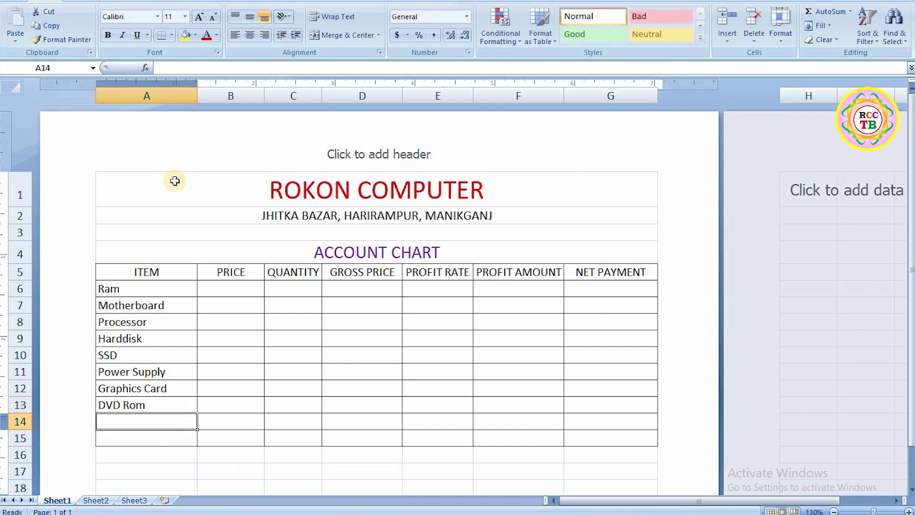
text(C)
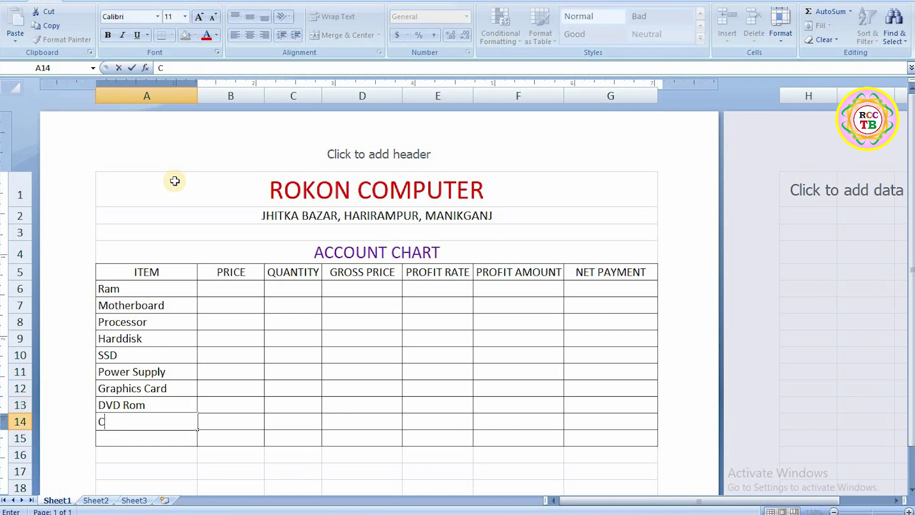
text(ool)
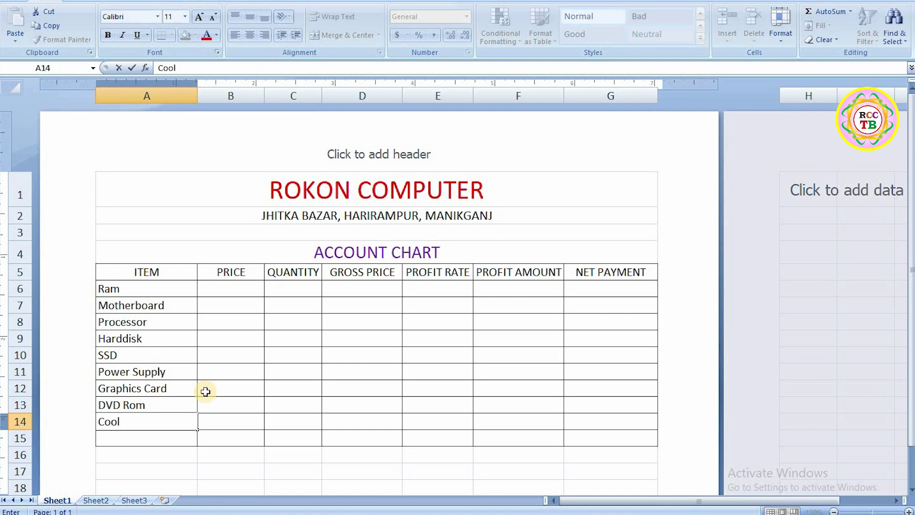
text(ing Fan)
key(Return)
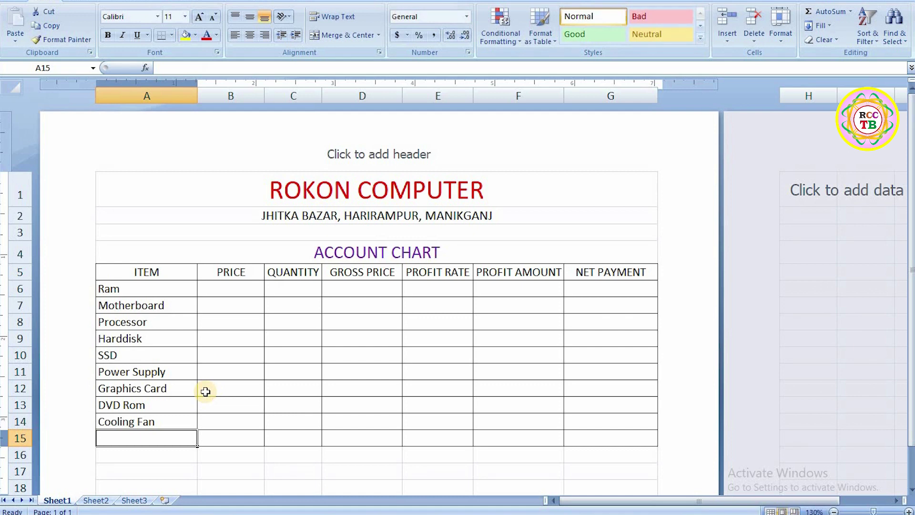
text(G)
key(BackSpace)
key(BackSpace)
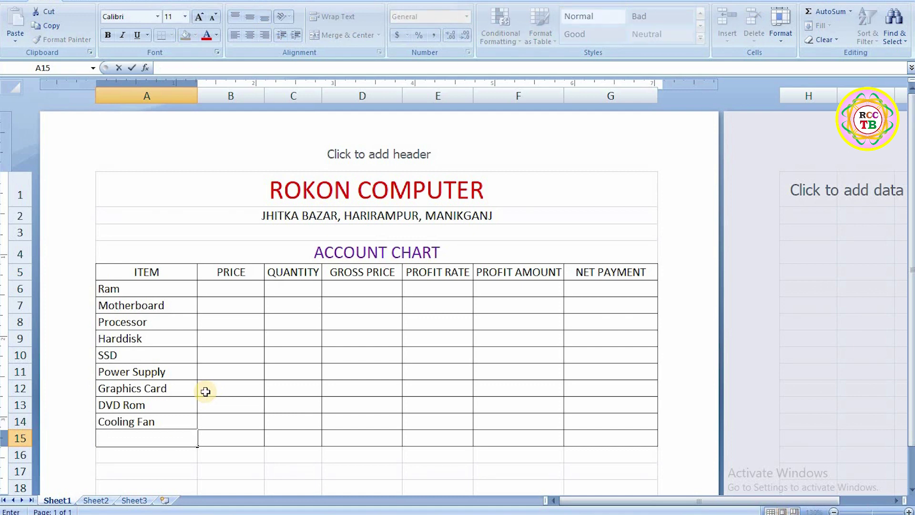
text(VGA Cable)
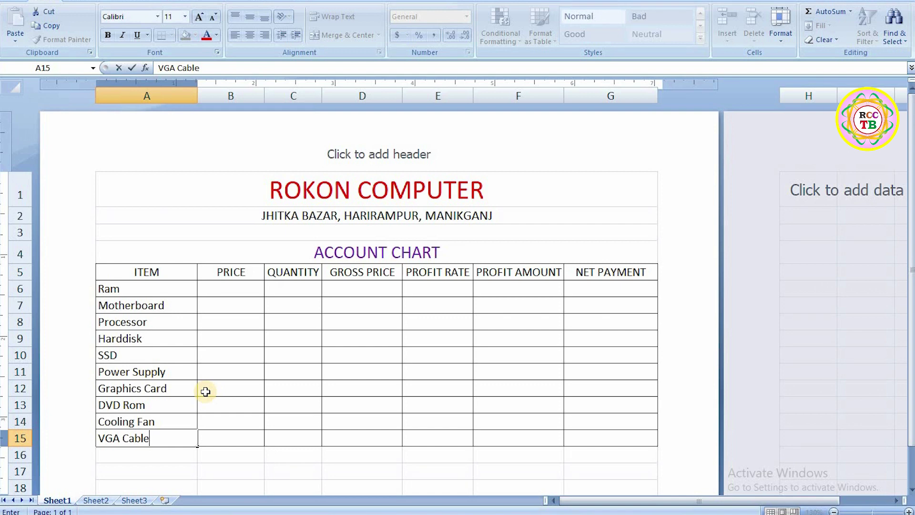
key(Tab)
key(Up)
key(Up)
key(Up)
key(Up)
key(Up)
key(Up)
key(Up)
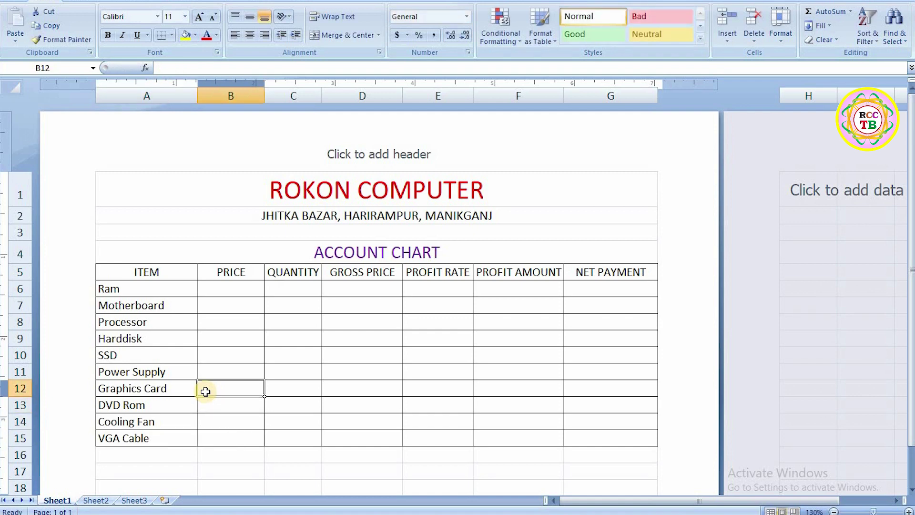
- Enter prices 2000, 5000, 6000, 4500 and 2000 in B6:B10
key(Up)
key(Up)
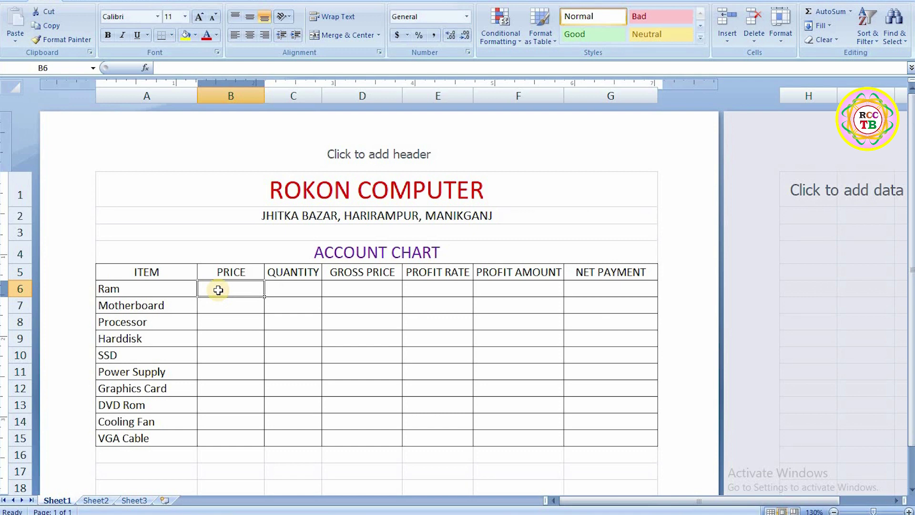
text(2000)
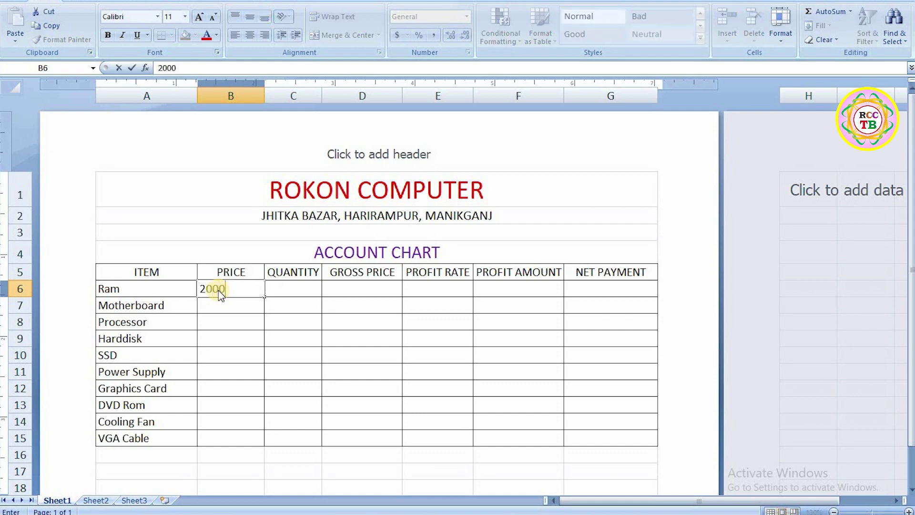
key(Return)
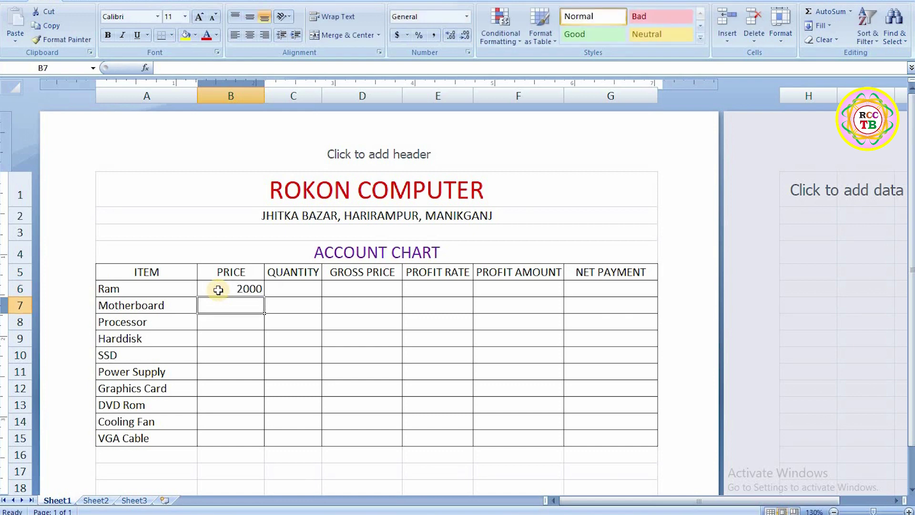
text(5000)
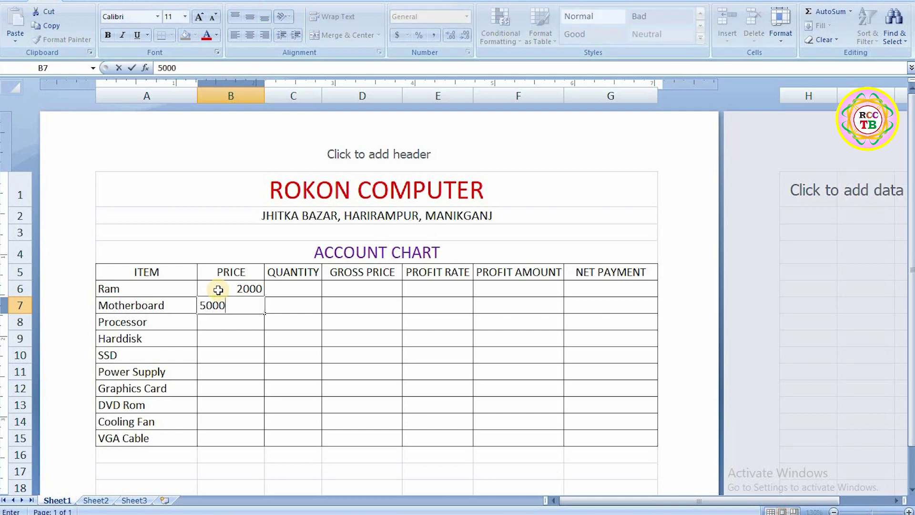
key(Return)
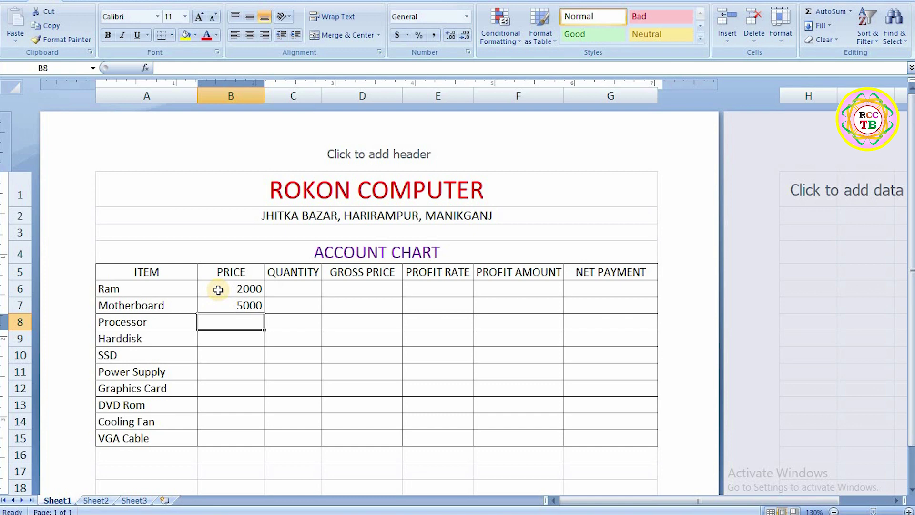
text(6000)
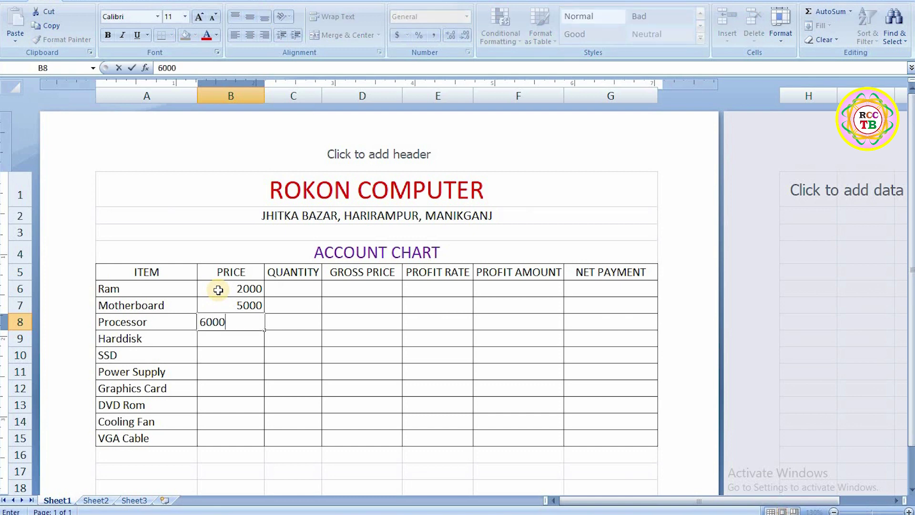
key(Return)
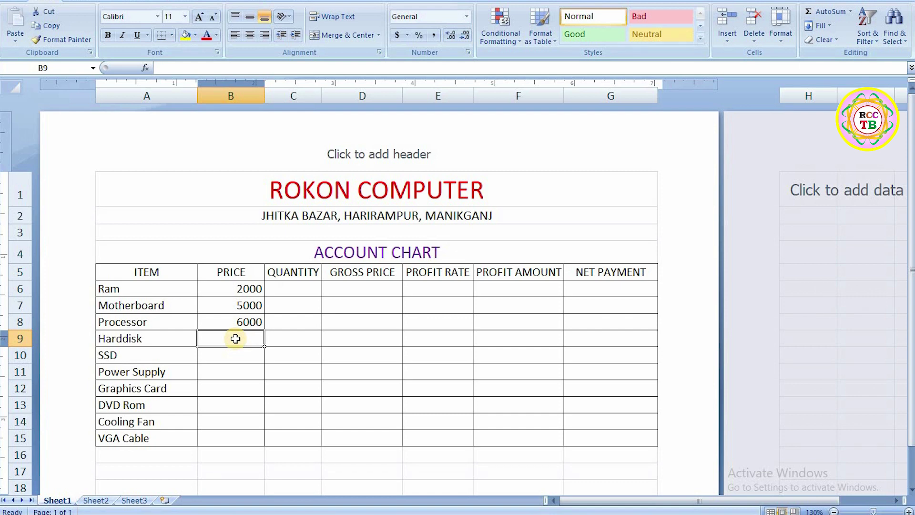
text(4500)
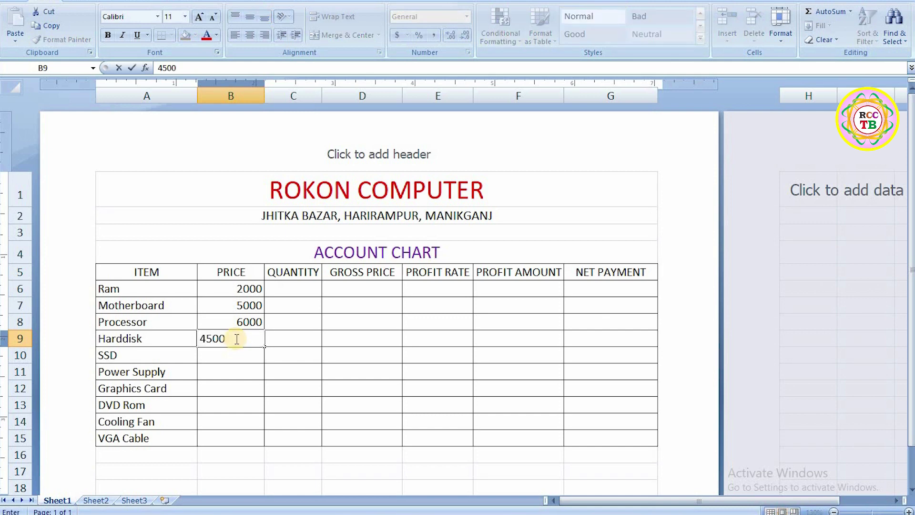
key(Return)
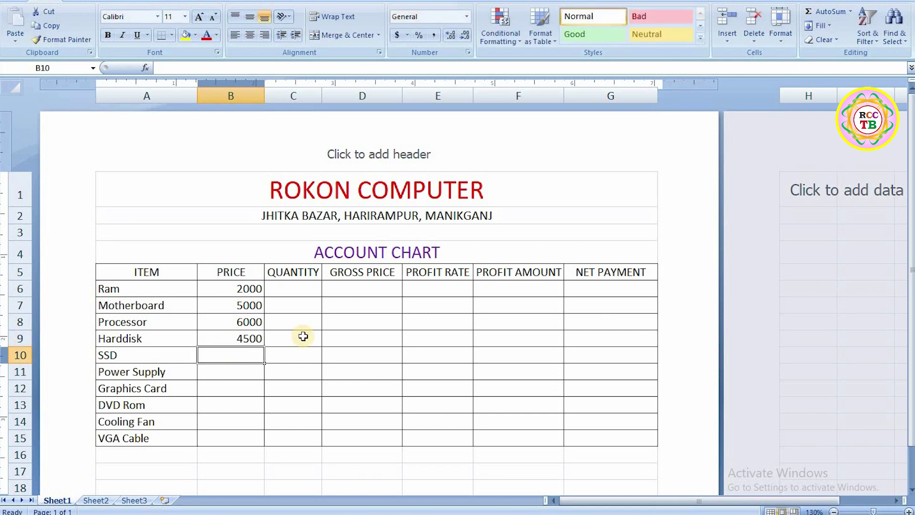
text(2000)
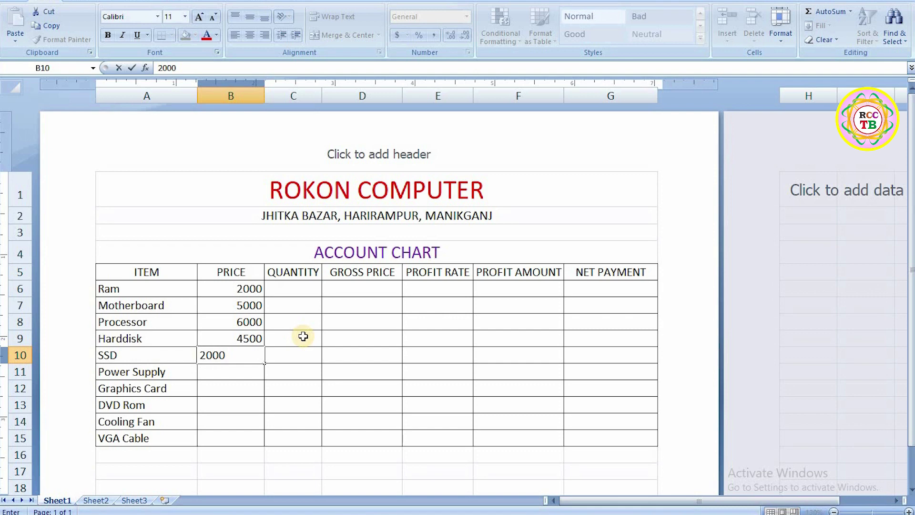
key(Return)
- Enter prices 800, 7000, 1800, 450 and 200 in B11:B15
text(800)
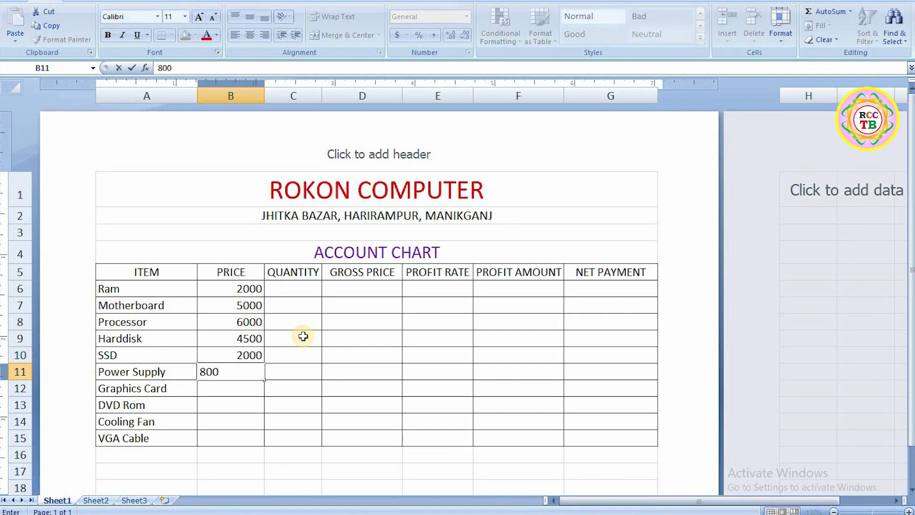
key(Return)
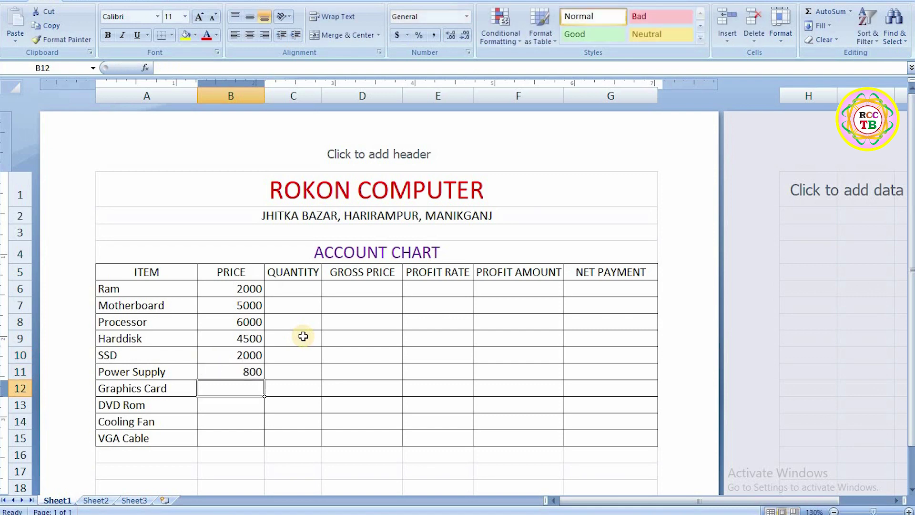
text(7000)
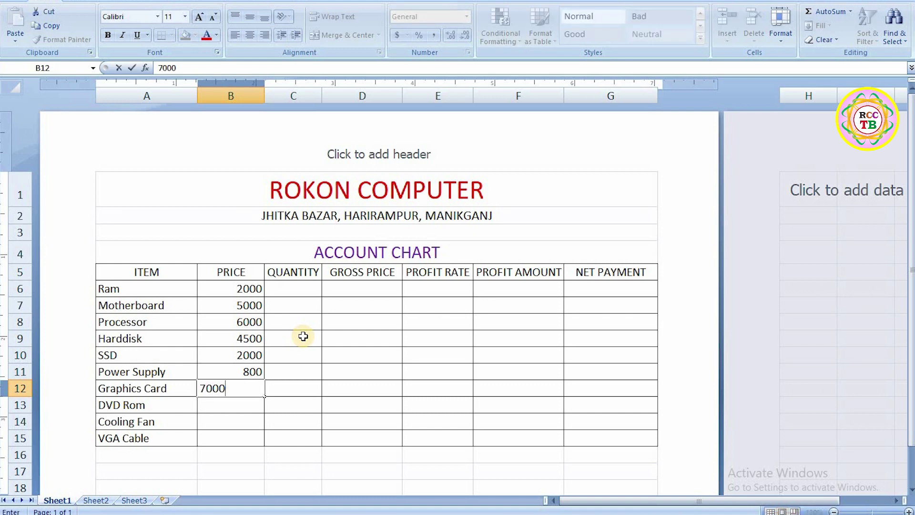
key(Return)
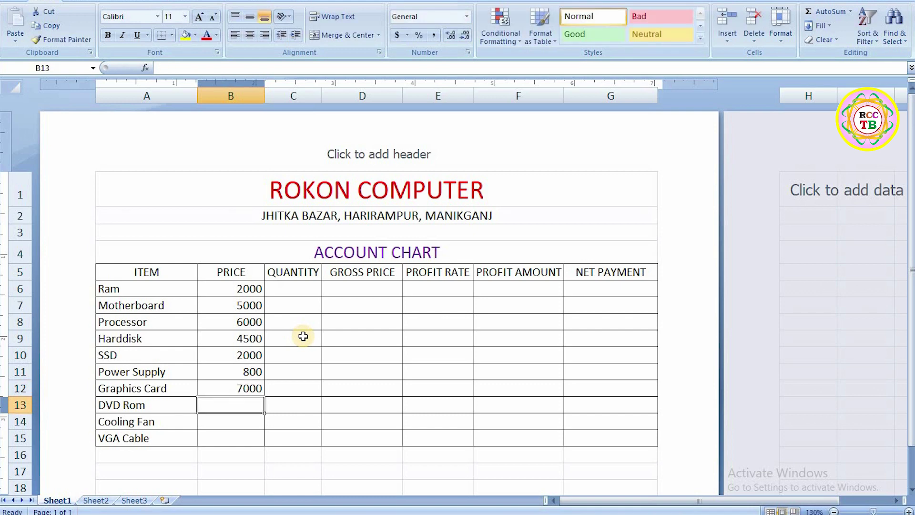
text(1800)
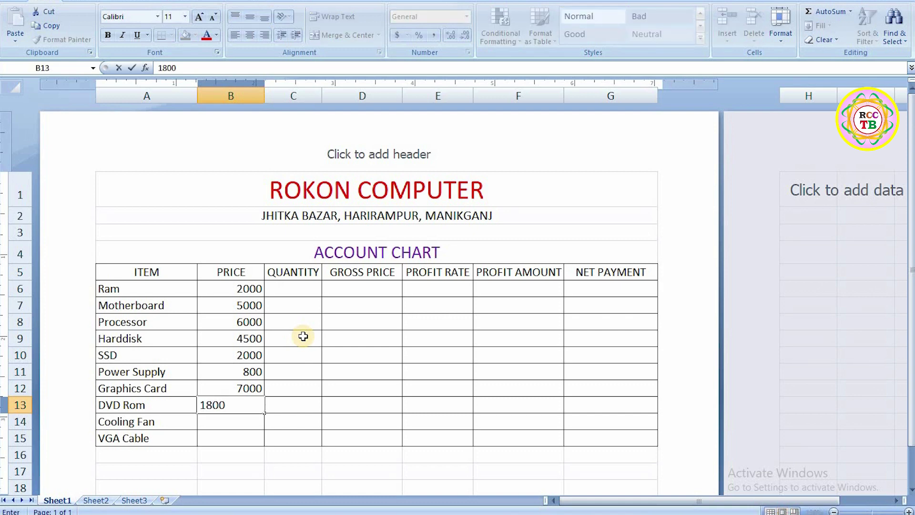
key(Return)
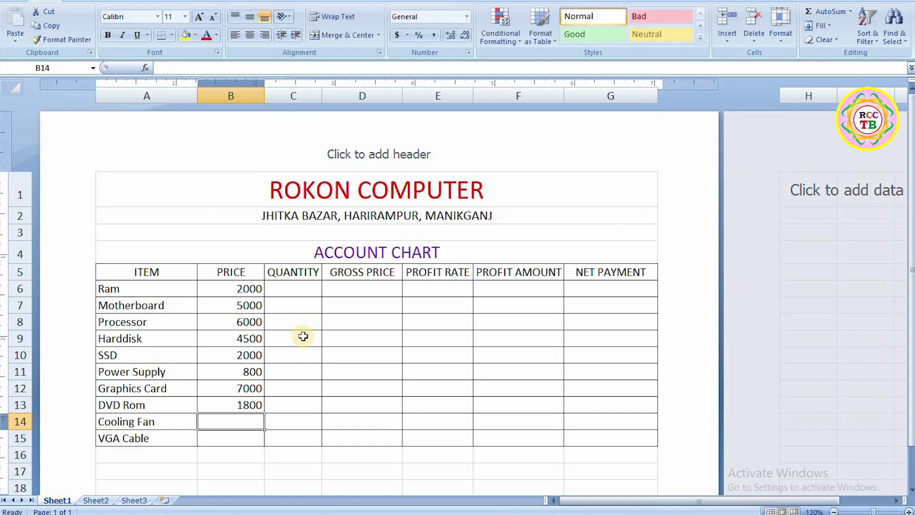
text(450)
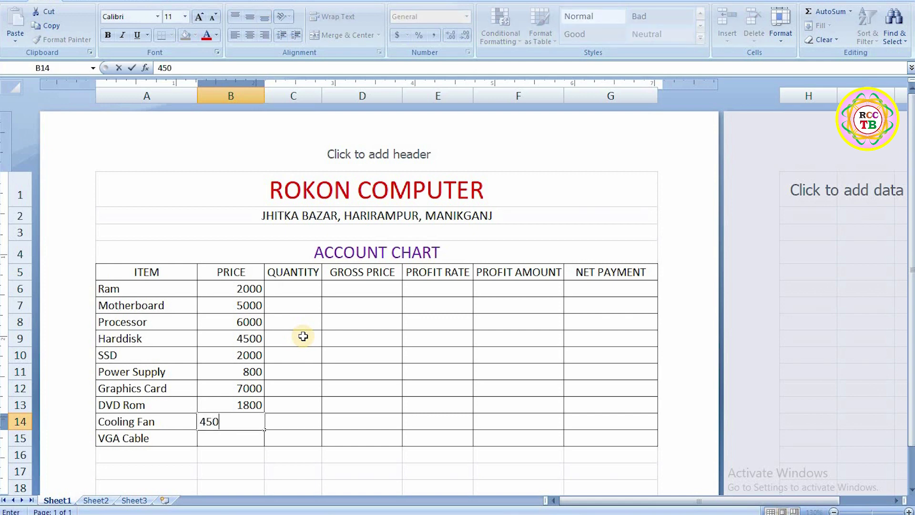
key(Return)
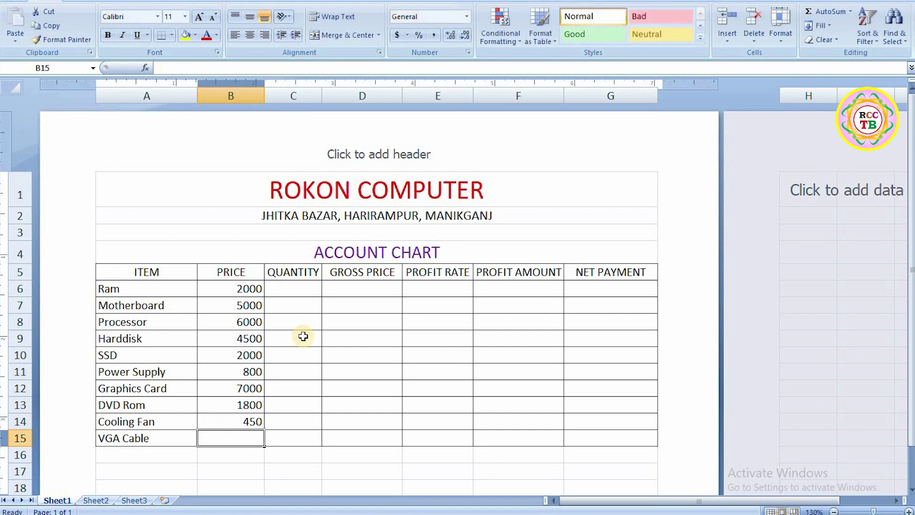
text(15)
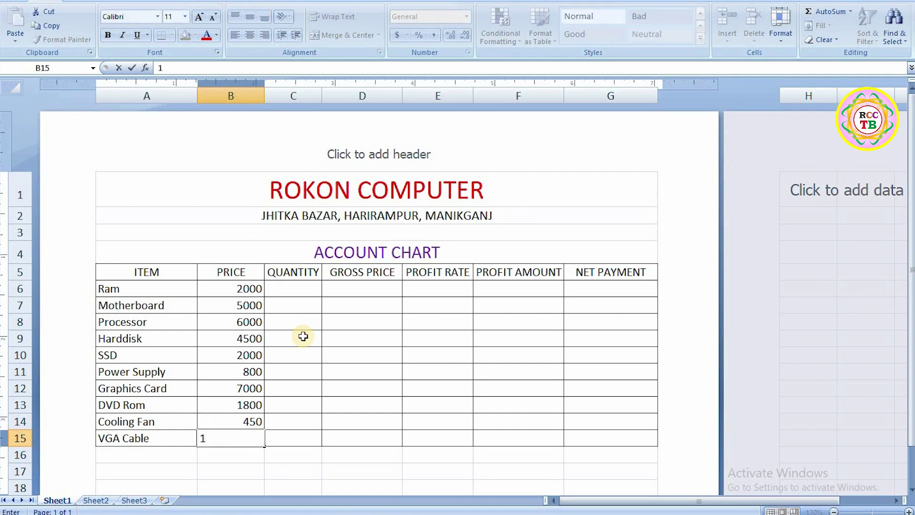
key(BackSpace)
key(BackSpace)
text(200)
key(Tab)
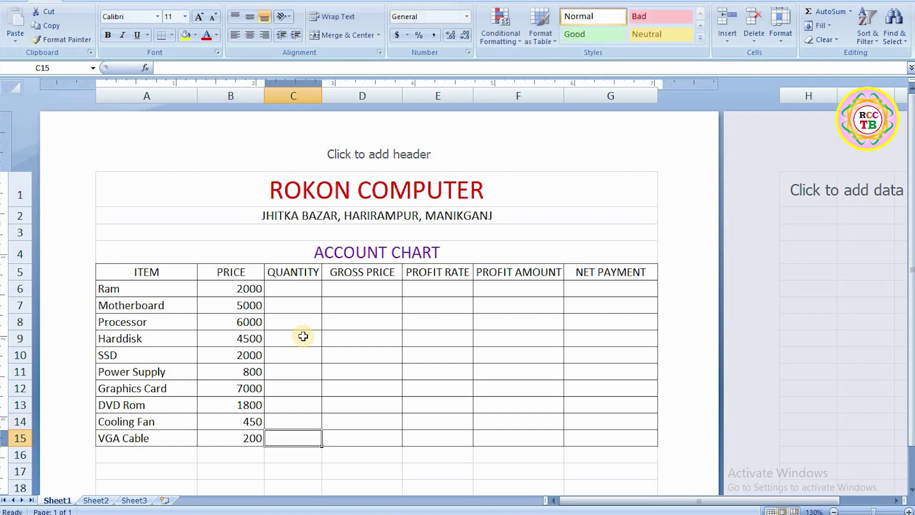
key(Up)
key(Up)
key(Up)
key(Up)
key(Up)
key(Up)
key(Up)
key(Up)
key(Up)
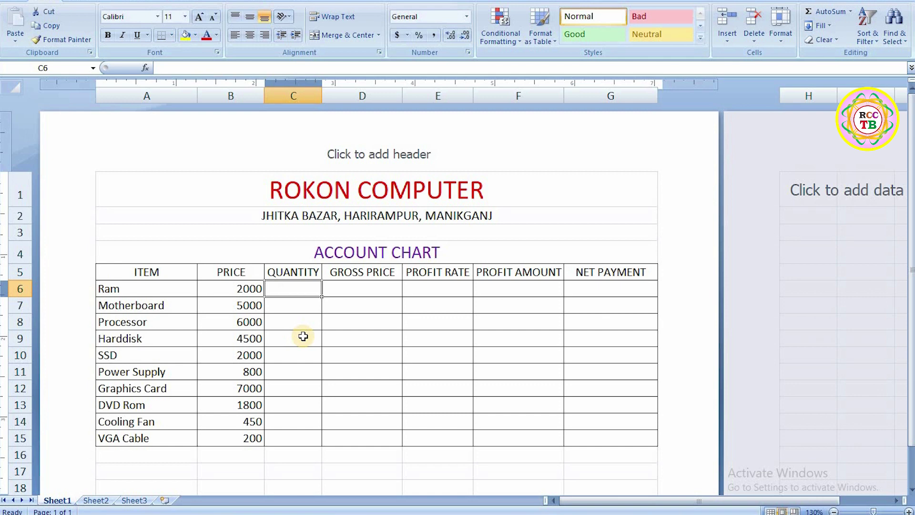
- Enter quantities 2, 1, 1, 2 and 2 in C6:C10
text(2)
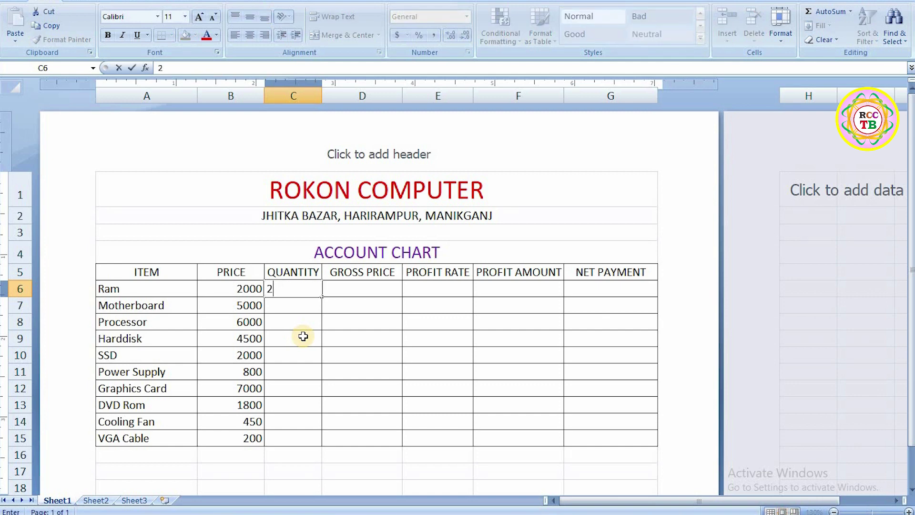
key(Return)
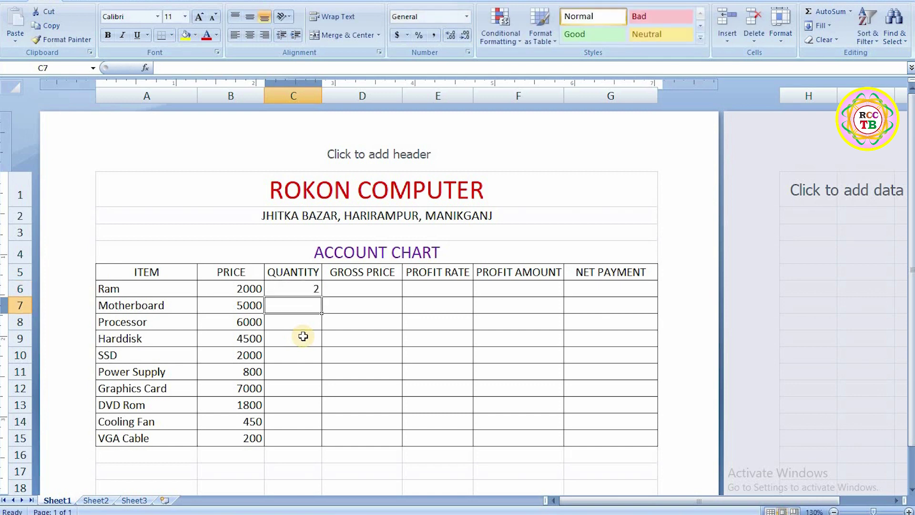
text(1)
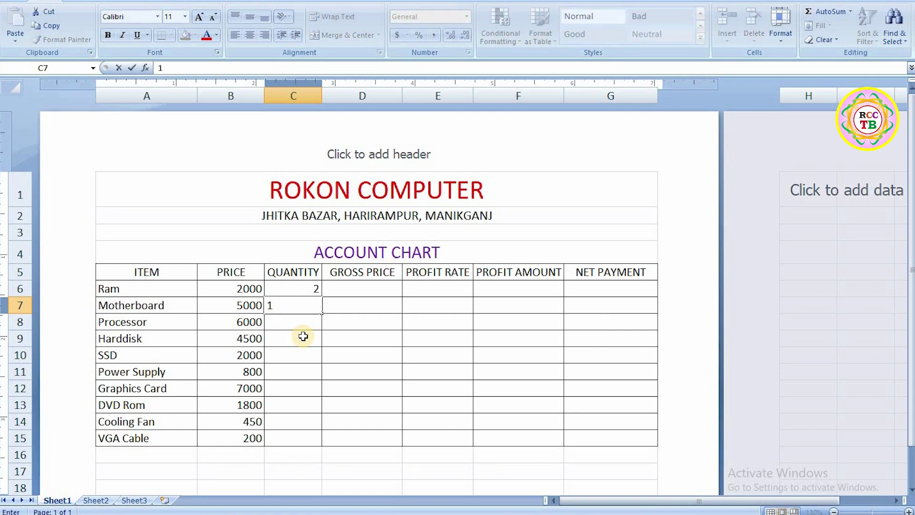
key(Return)
text(1)
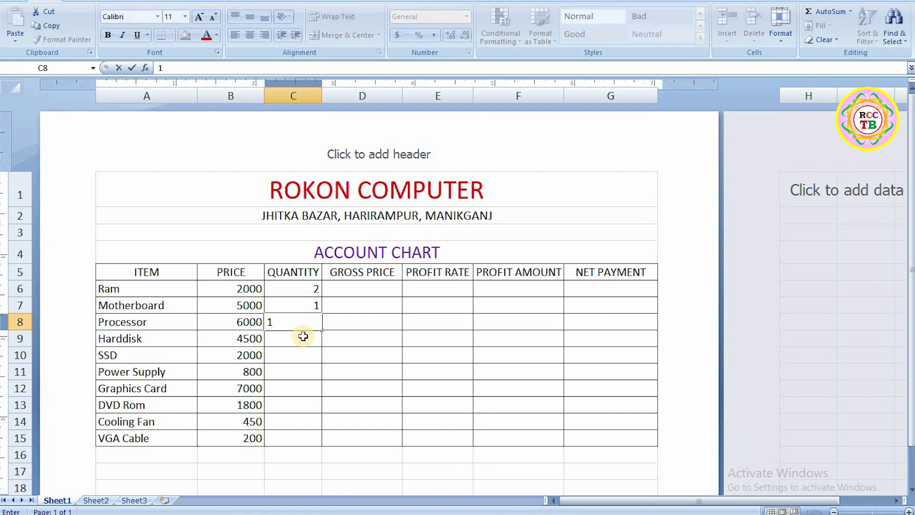
key(Return)
text(2)
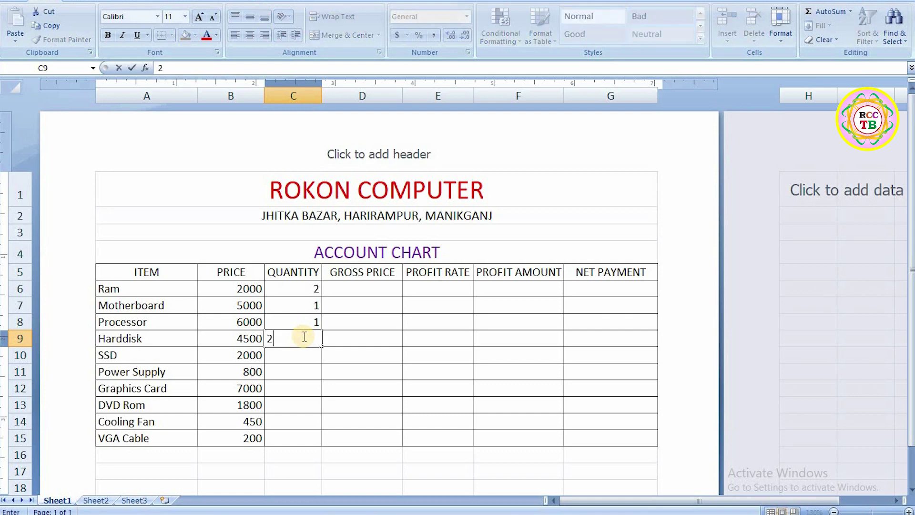
key(Return)
text(2)
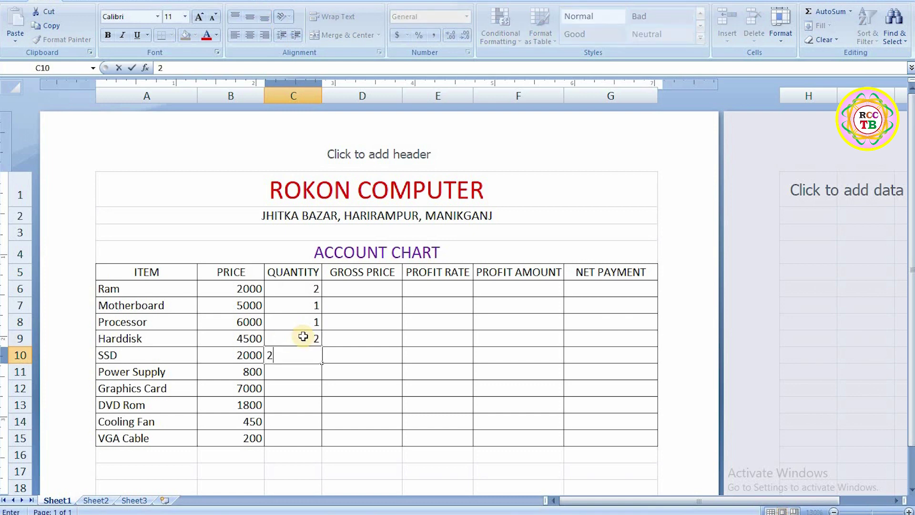
key(Return)
- Enter quantities 2, 1, 1, 5 and 10 in C11:C15
text(2)
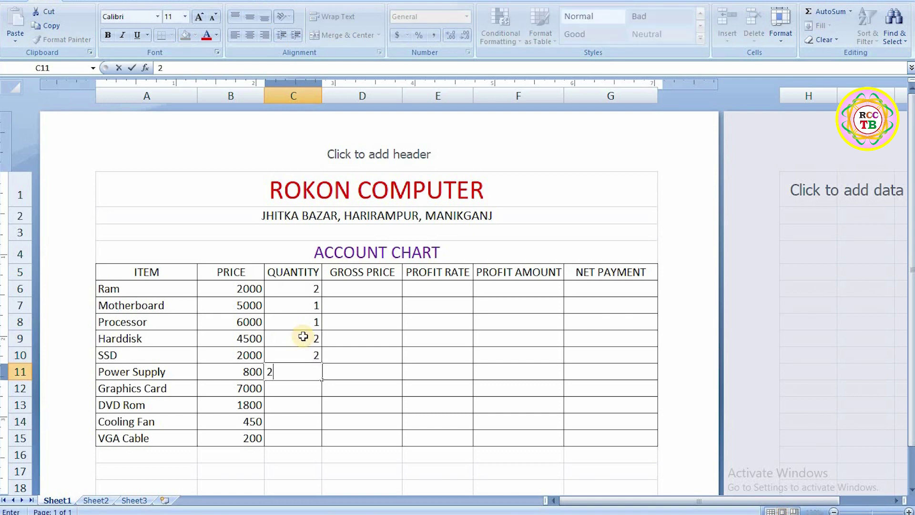
key(Return)
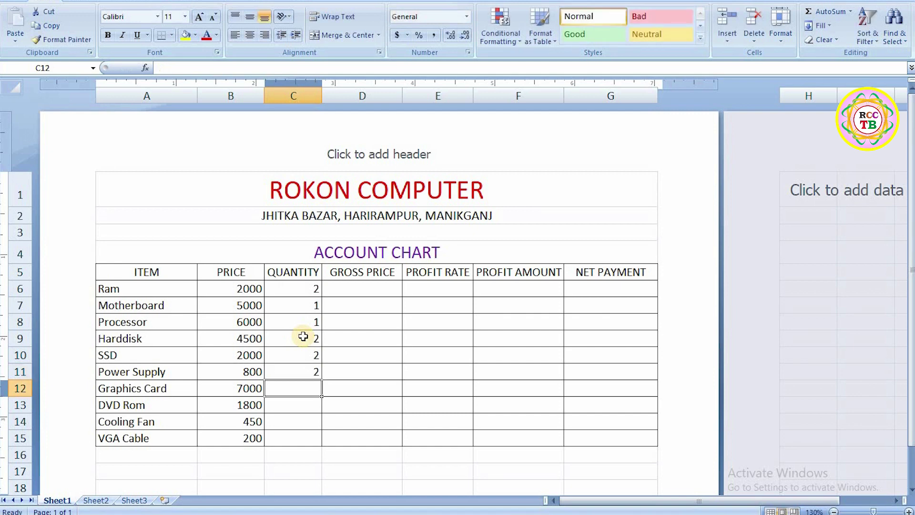
text(1)
key(Return)
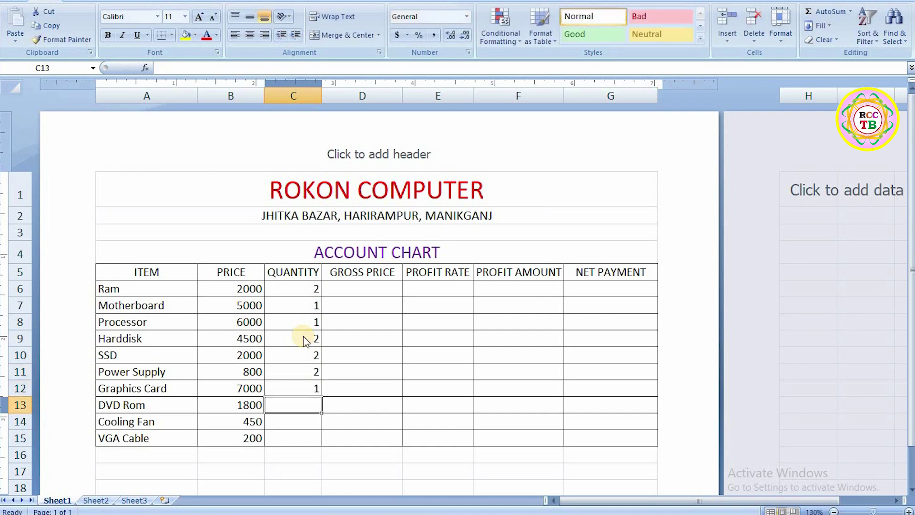
text(1)
key(Return)
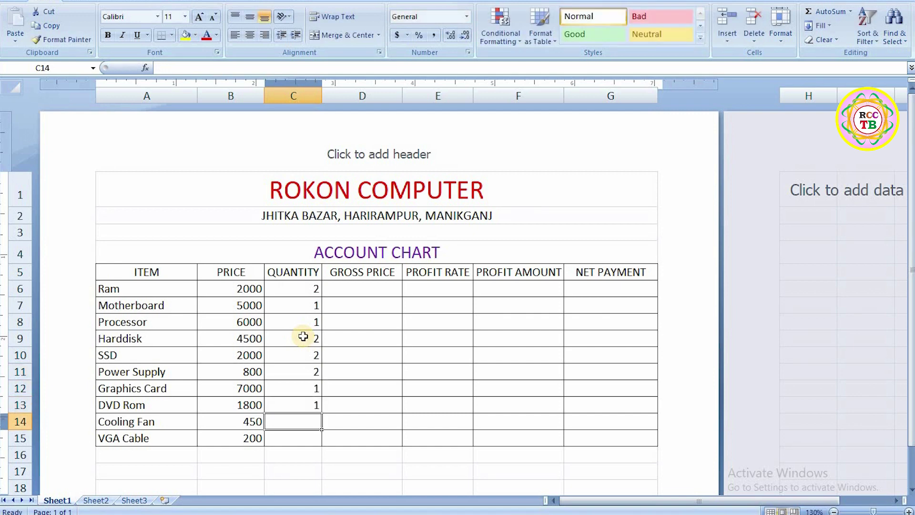
text(5)
key(Return)
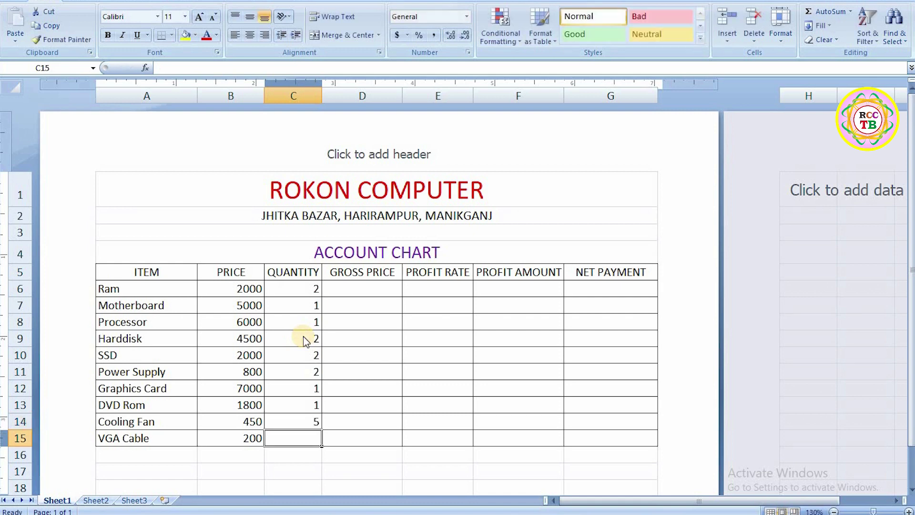
text(10)
key(Tab)
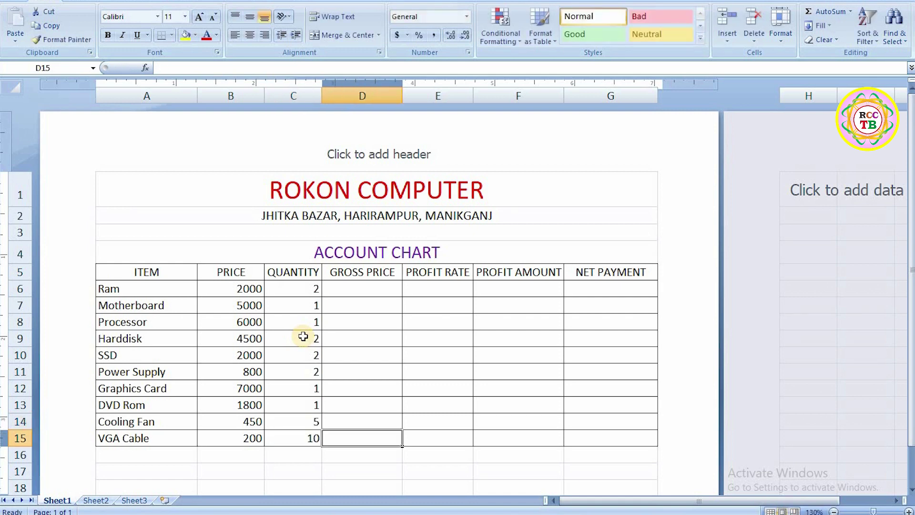
key(Up)
key(Up)
key(Up)
key(Up)
key(Up)
key(Up)
key(Up)
key(Up)
key(Up)
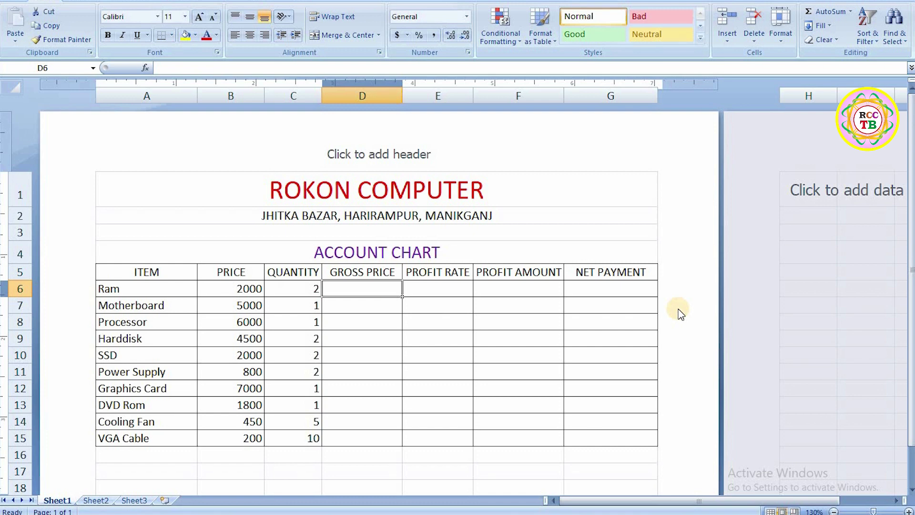
- Enter the formula =b6*c6 in D6 so Ram's gross price shows 4000
double_click(390, 289)
text(=)
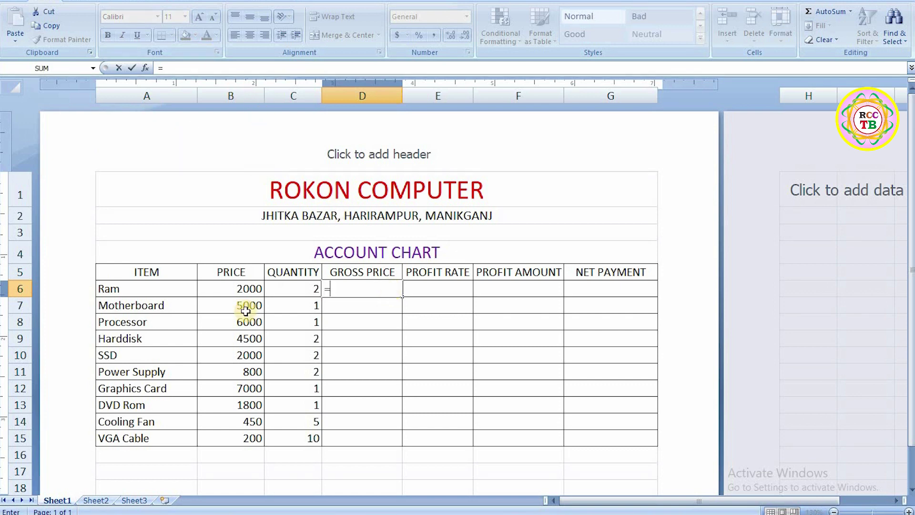
text(b)
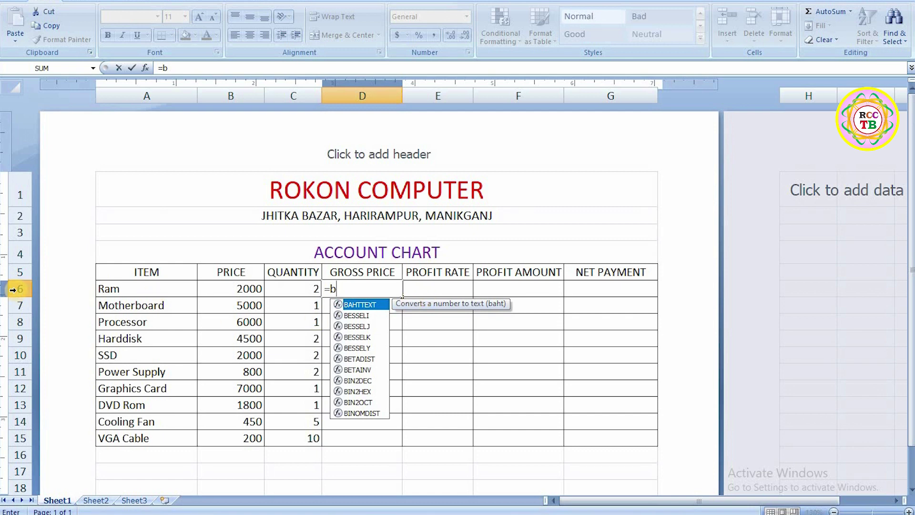
text(6)
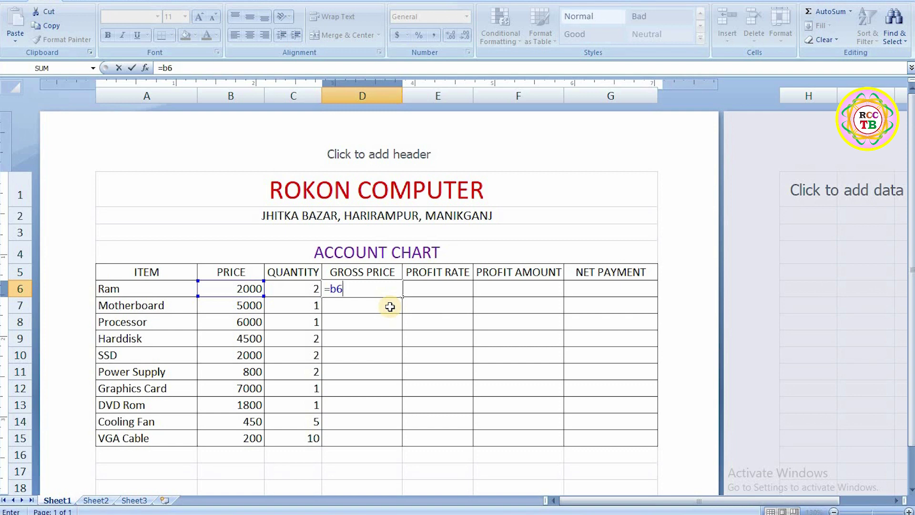
text(*)
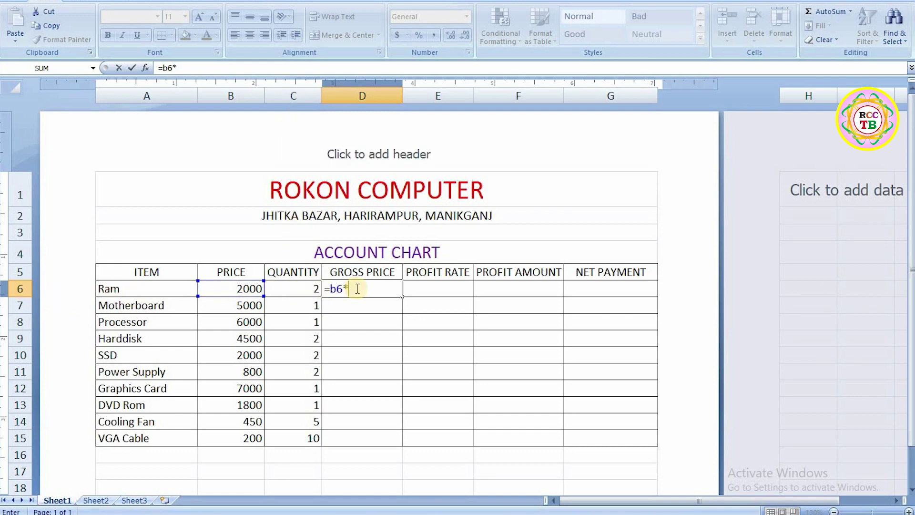
text(c6)
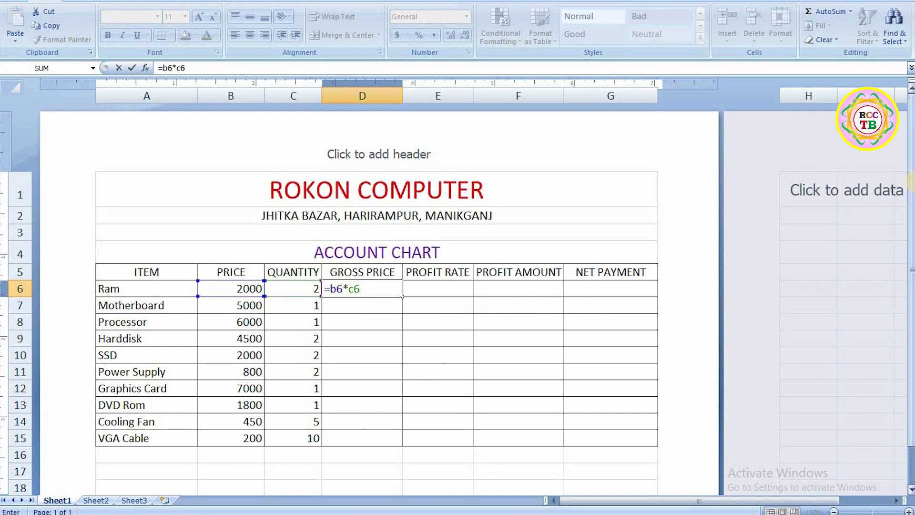
key(Return)
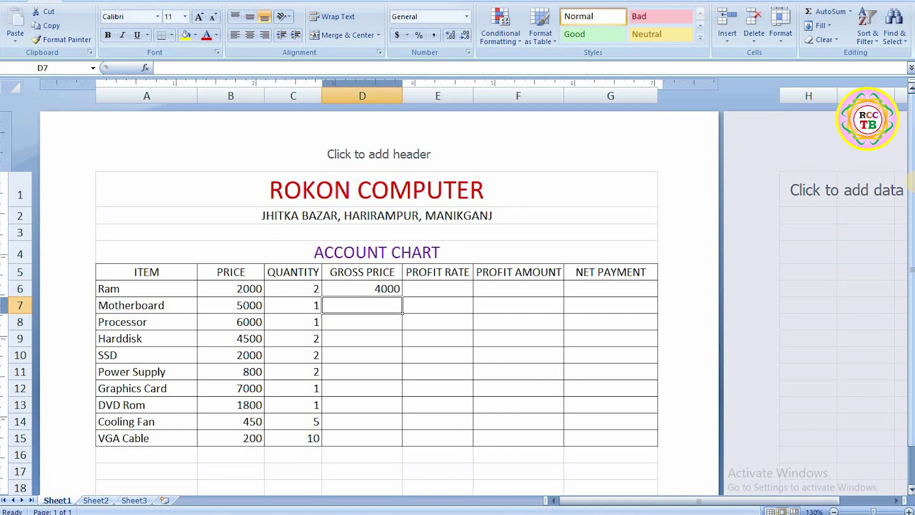
- Copy D6's formula down through D15 to calculate every item's gross price
click(372, 289)
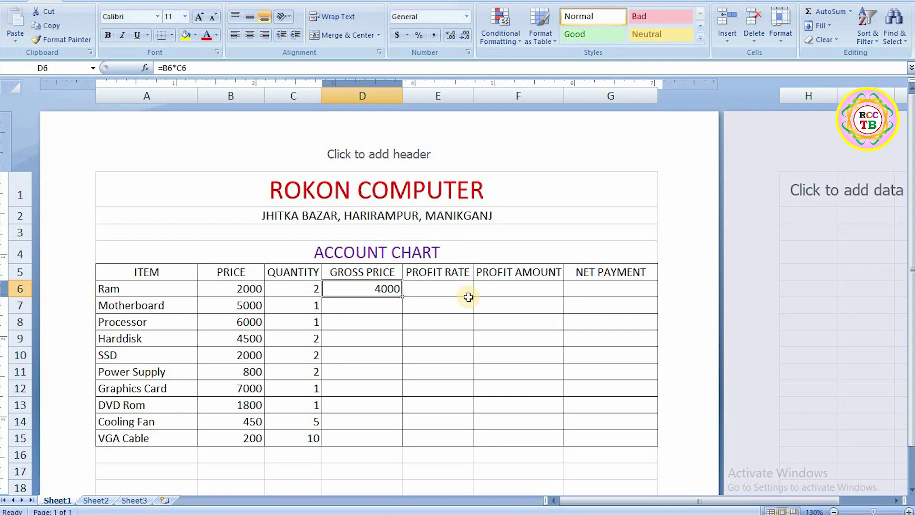
key(ctrl+c)
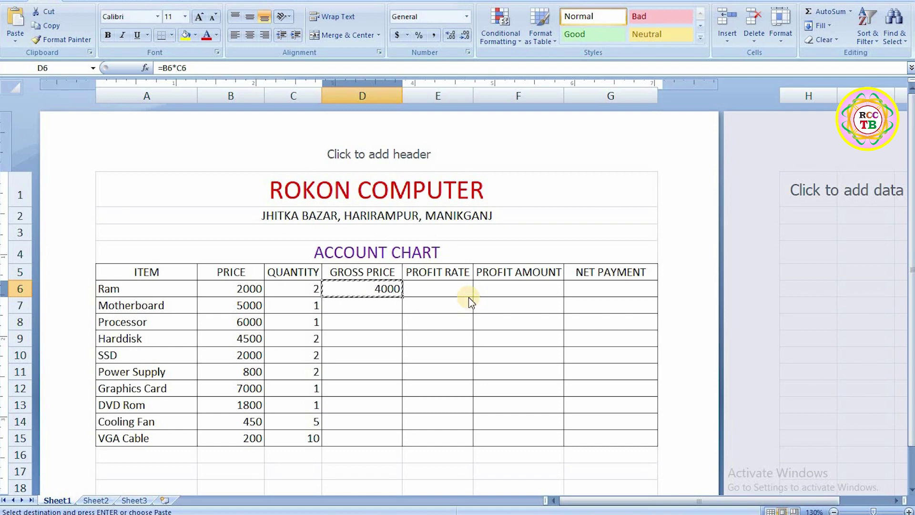
key(shift+Down)
key(shift+Down)
key(shift+Down)
key(shift+Down)
key(shift+Down)
key(shift+Down)
key(shift+Down)
key(shift+Down)
key(shift+Down)
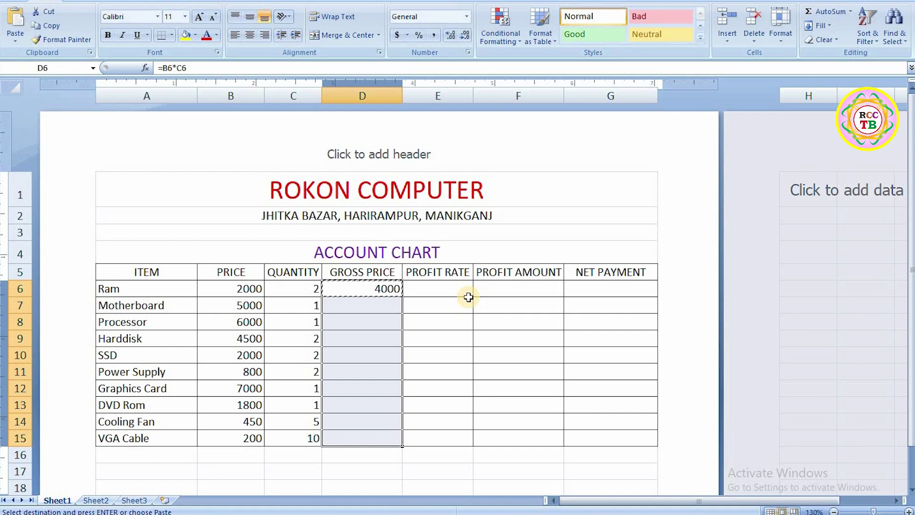
key(Return)
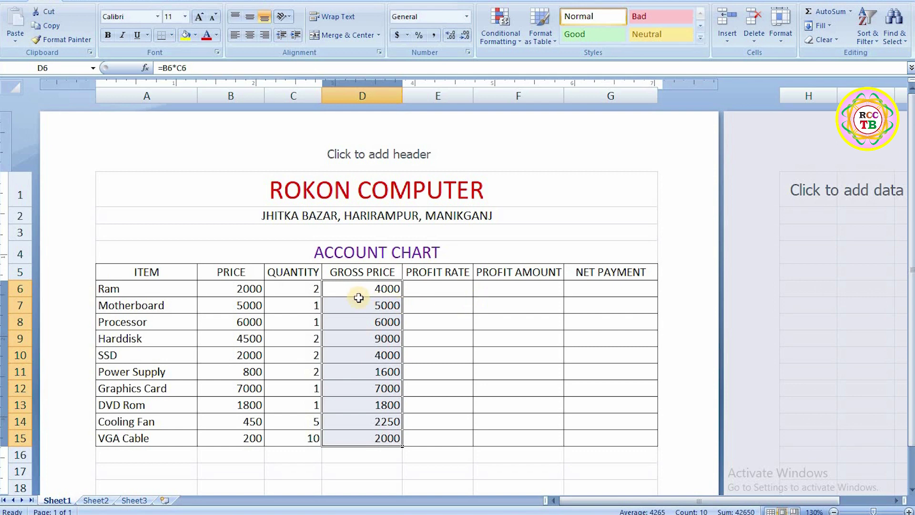
- Enter profit rates 5%, 4%, 6%, 3% and 5% in E6:E10
click(430, 289)
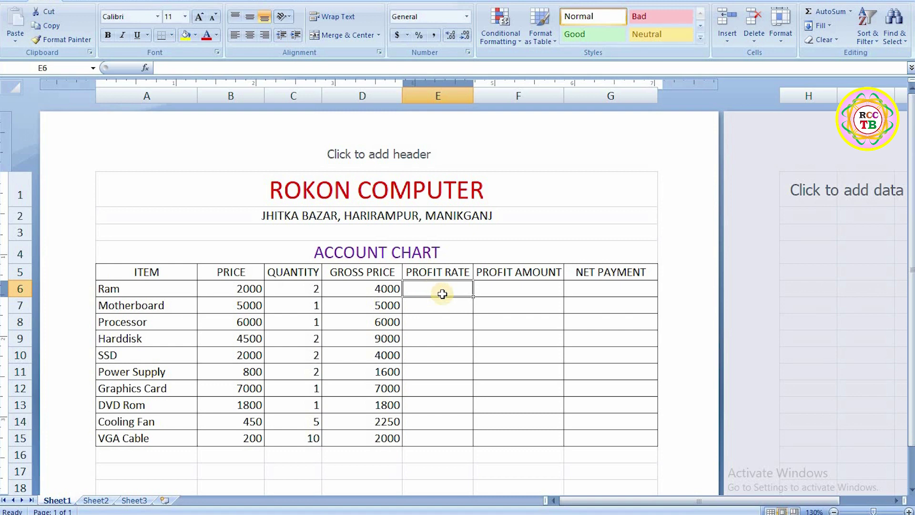
text(5)
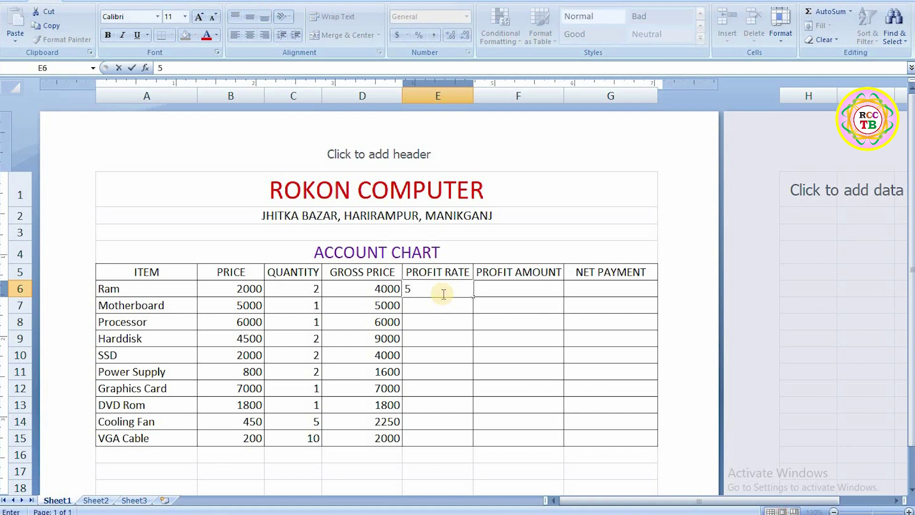
text(%)
key(Return)
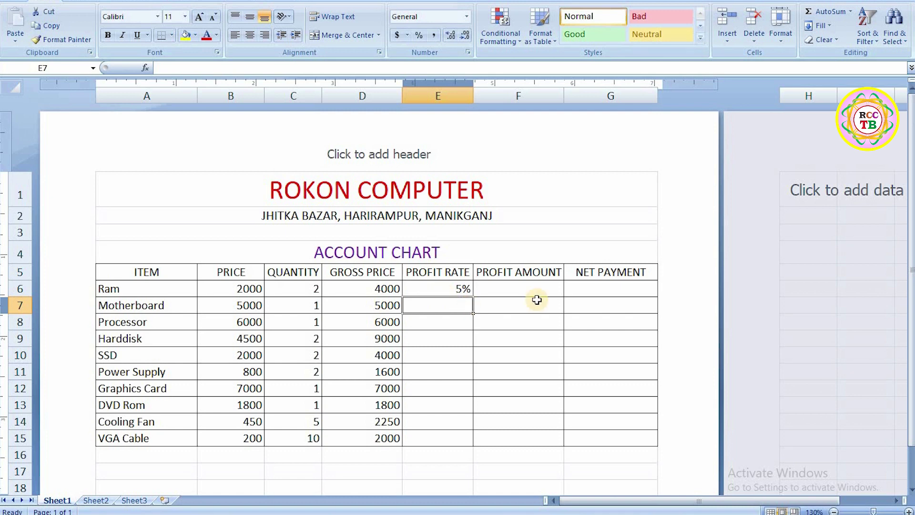
text(4)
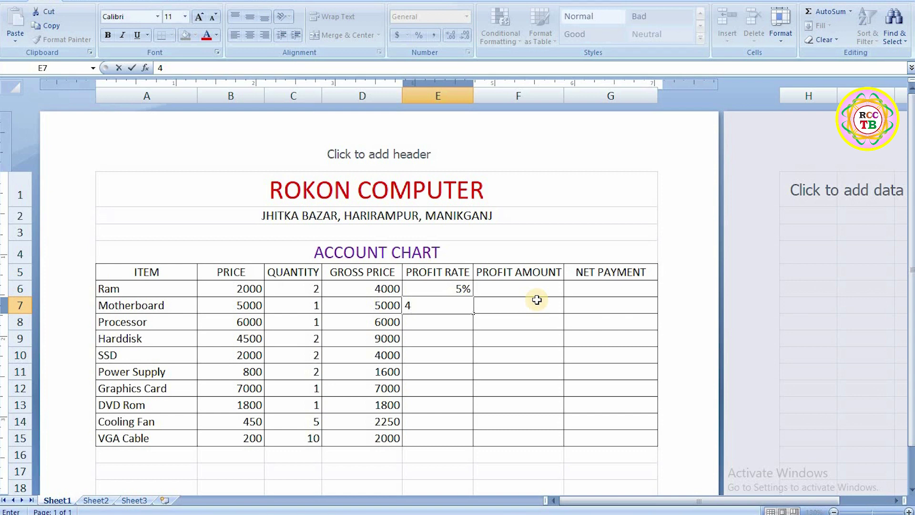
key(Return)
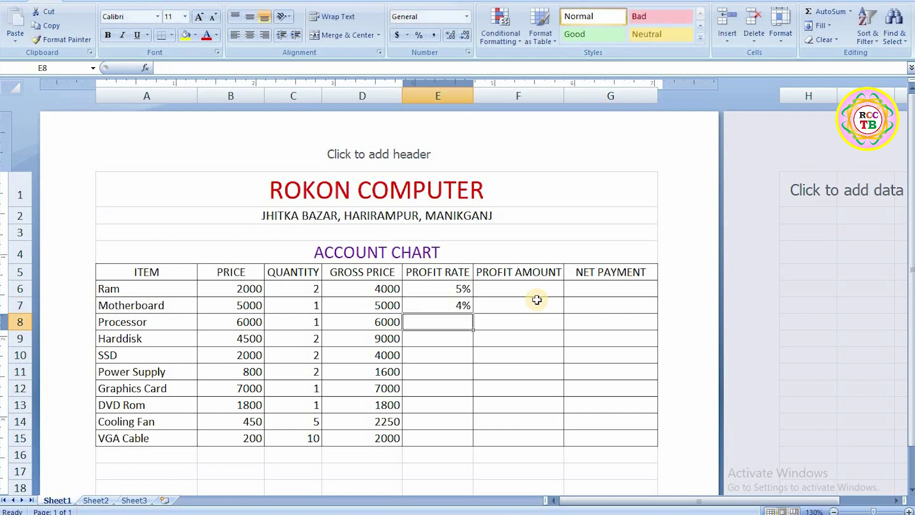
text(6)
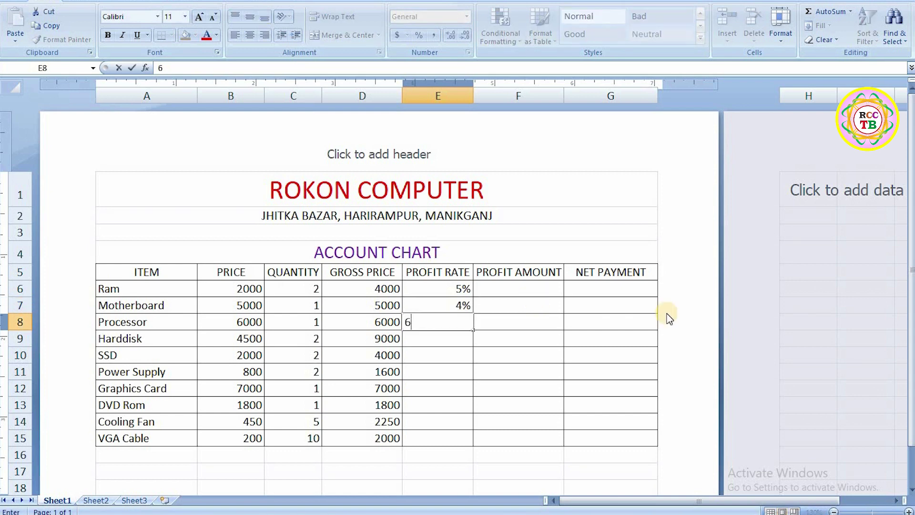
text(%)
key(Return)
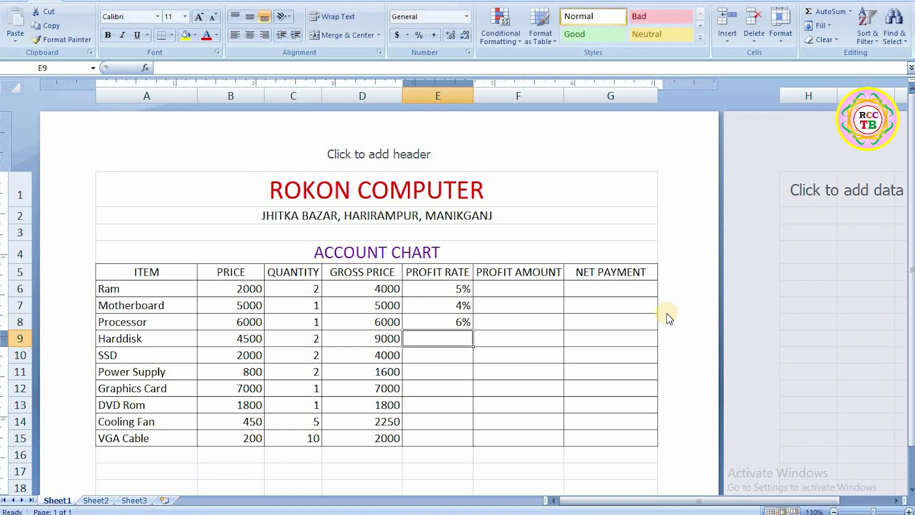
text(3%)
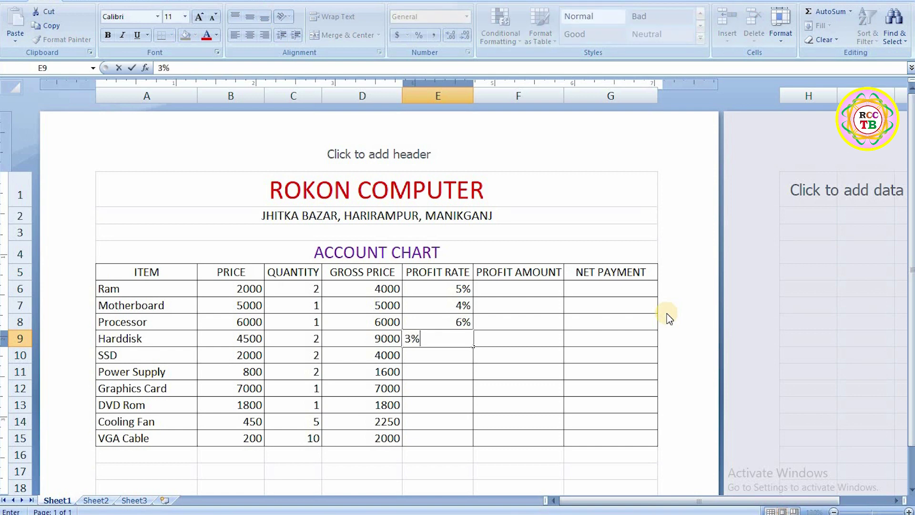
key(Return)
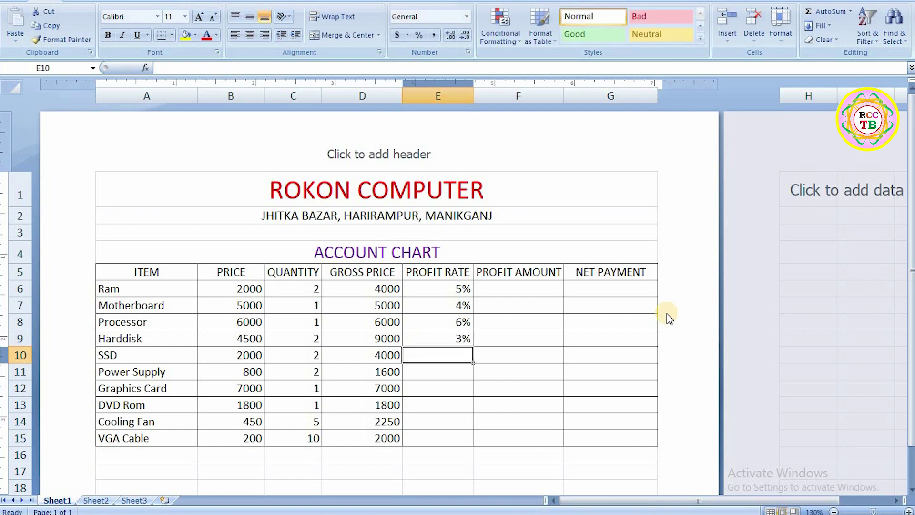
text(5)
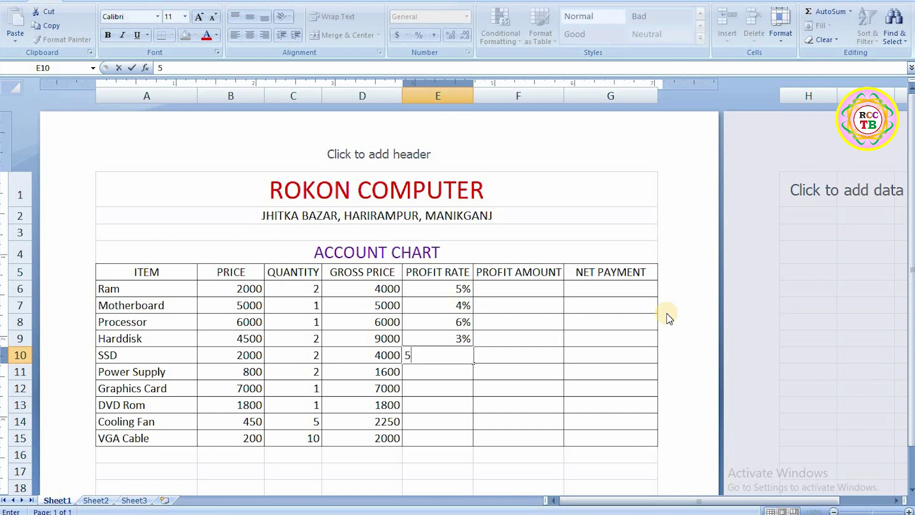
text(%)
key(Return)
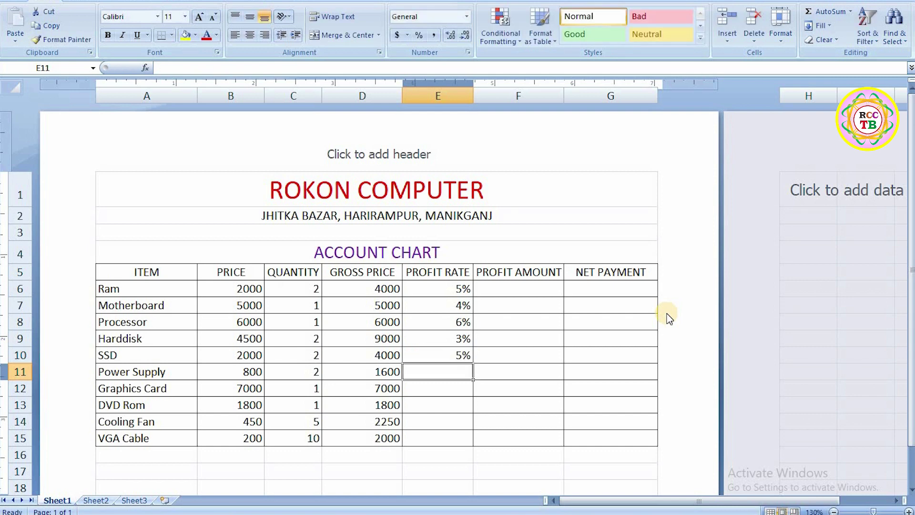
- Enter profit rates 3%, 7%, 2%, 3% and 5% in E11:E15
text(3%)
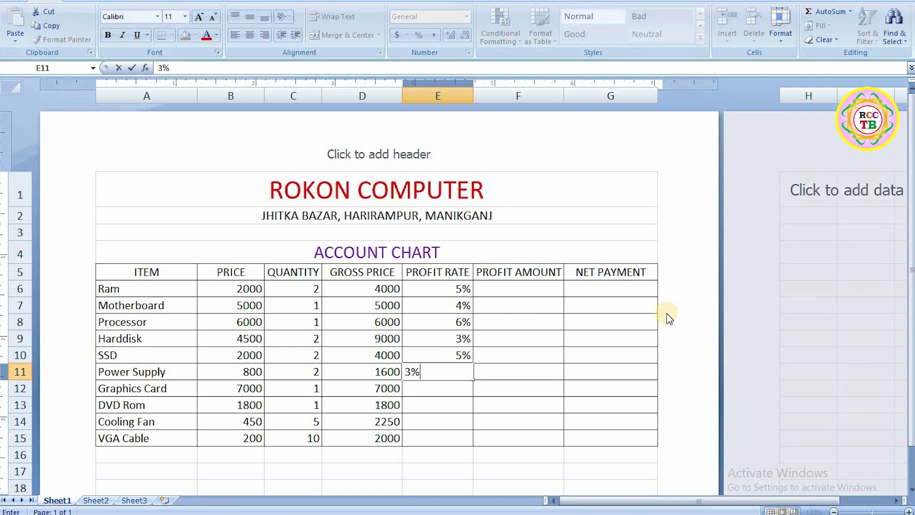
key(Return)
text(7)
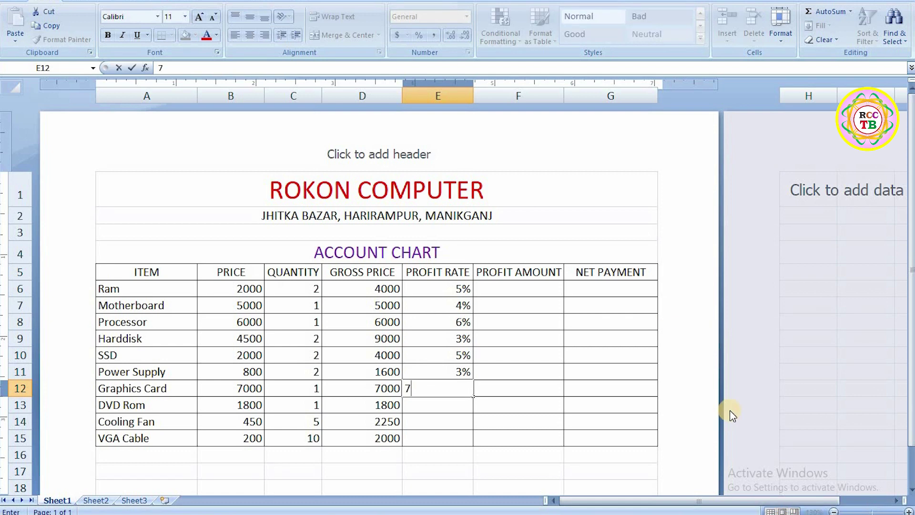
text(%)
key(Return)
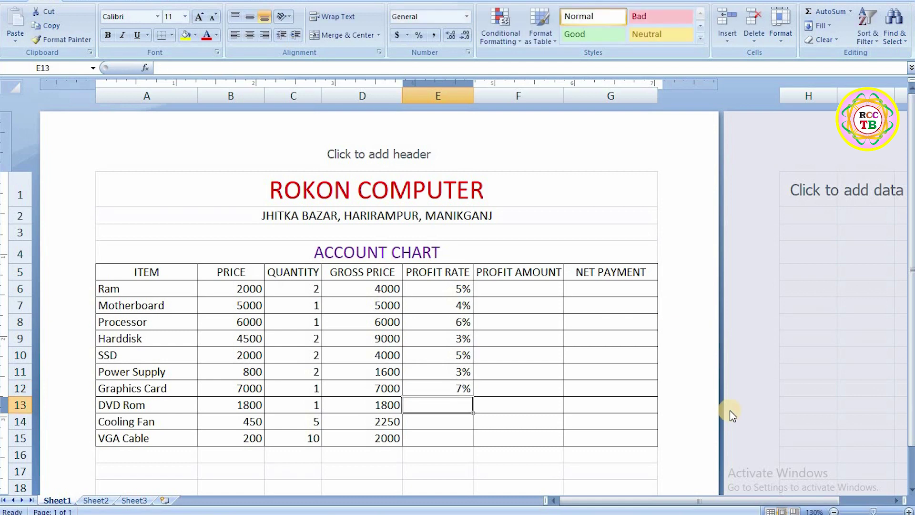
text(2)
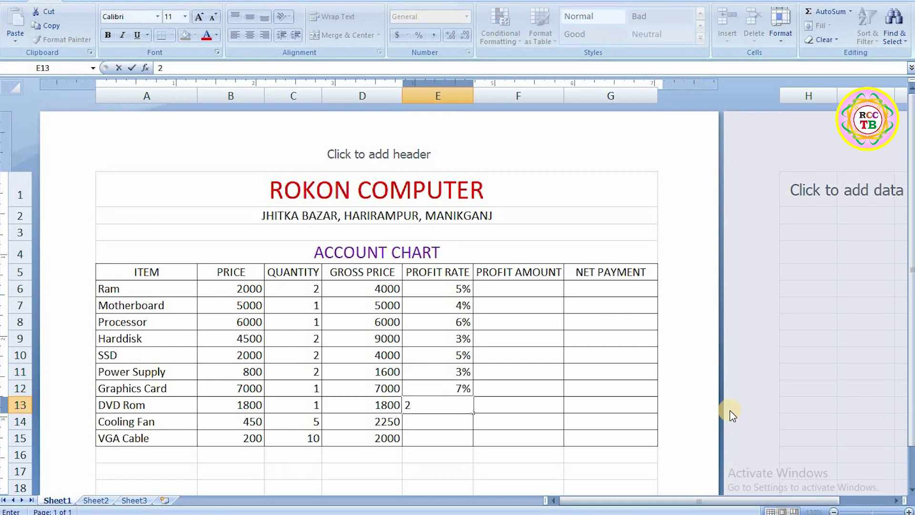
text(%)
key(Return)
text(3)
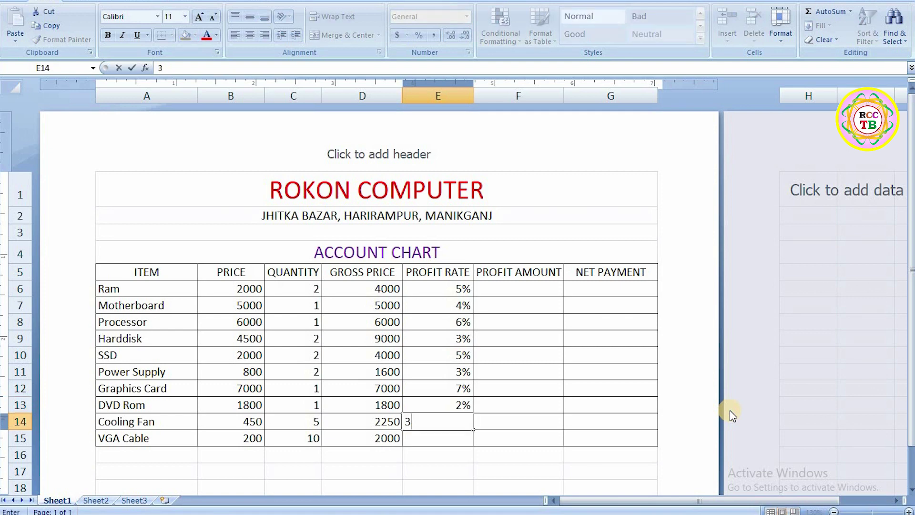
text(%)
key(Return)
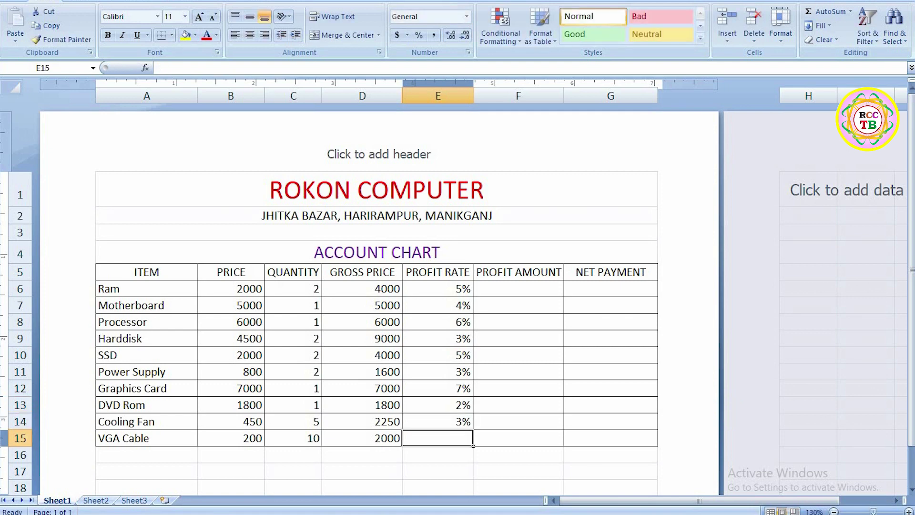
text(5)
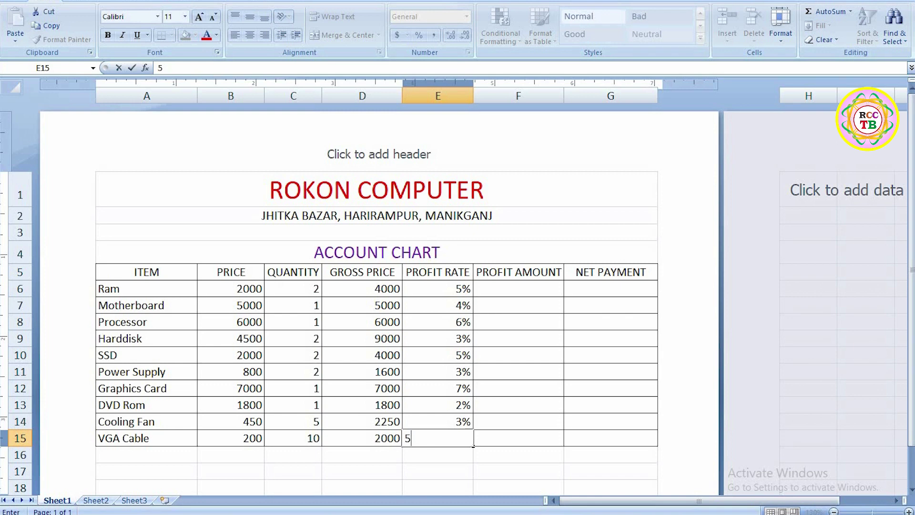
text(%)
key(Tab)
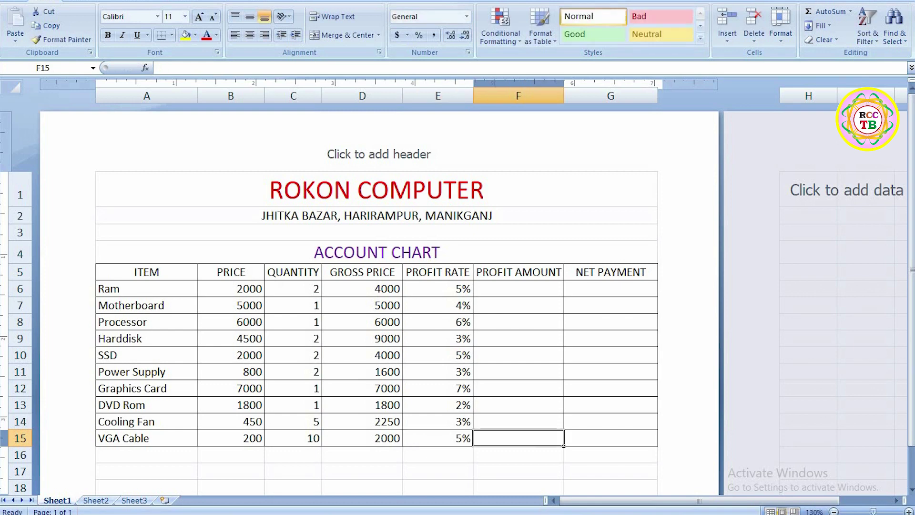
- Enter the formula =d6*e6 in F6 so Ram's profit amount shows 200
click(518, 422)
key(Up)
key(Up)
key(Up)
key(Up)
key(Up)
key(Up)
key(Up)
key(Up)
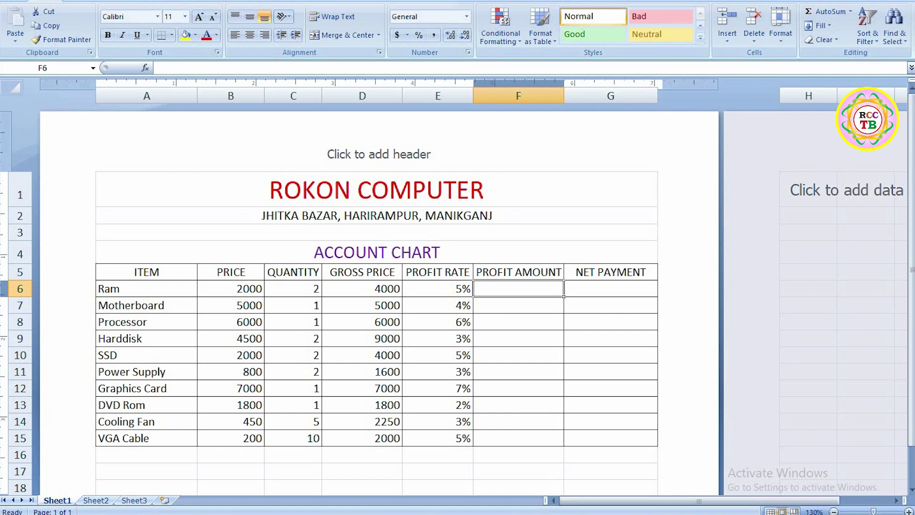
text(=)
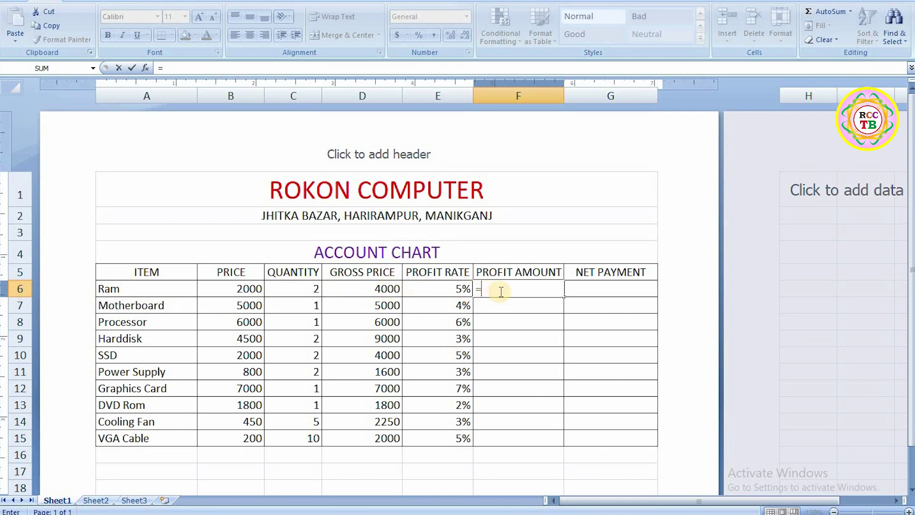
text(d6*)
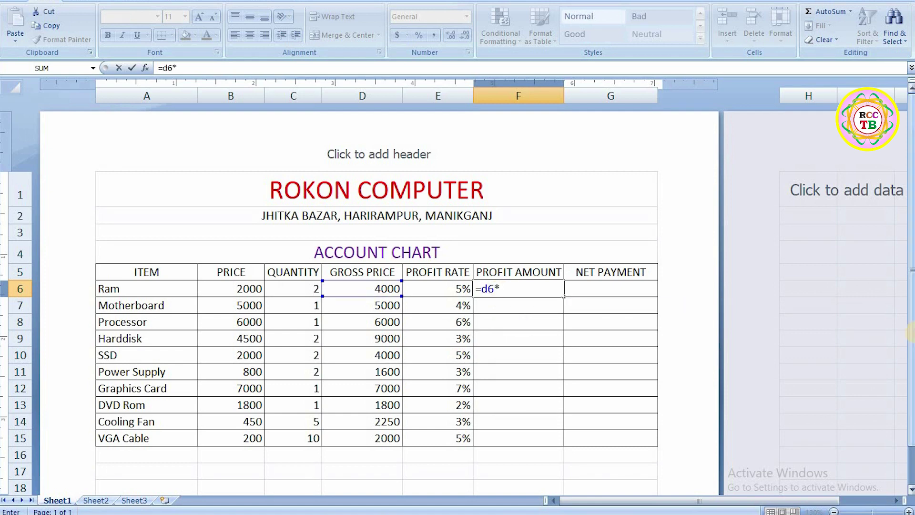
text(e)
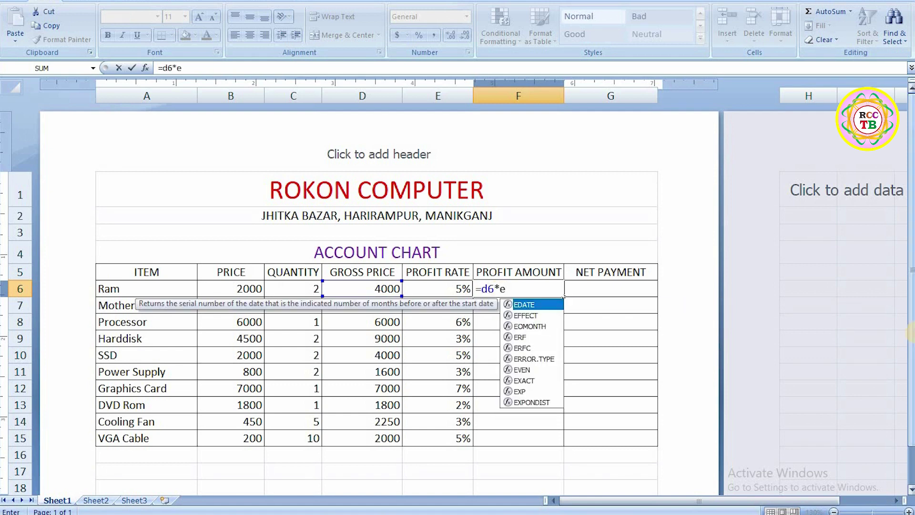
text(f)
key(BackSpace)
key(BackSpace)
text(e)
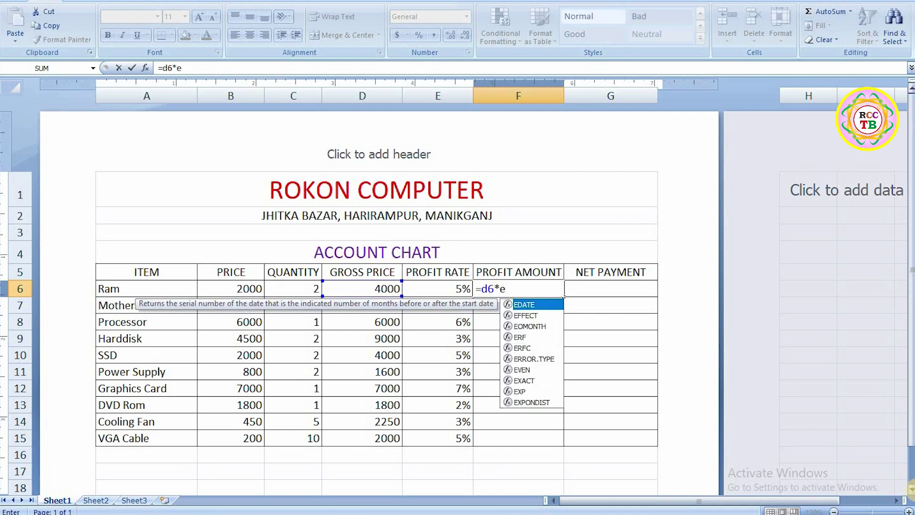
text(6)
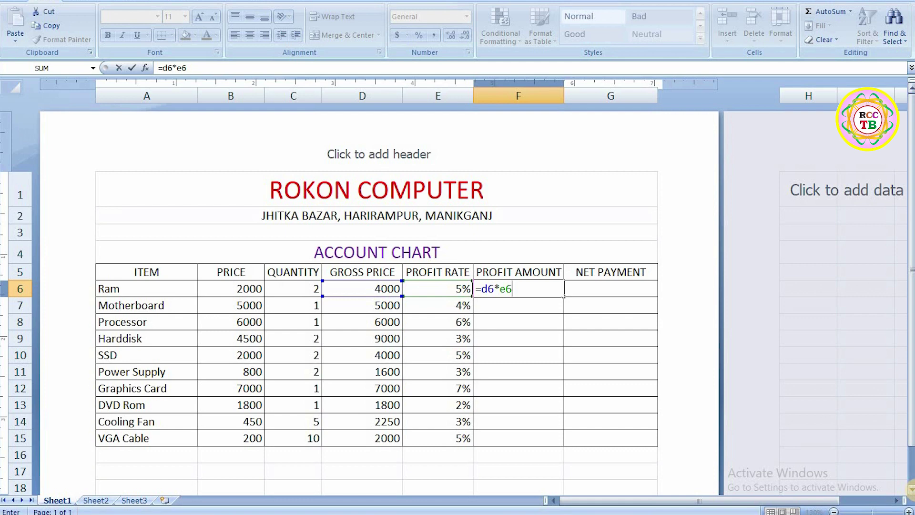
key(Return)
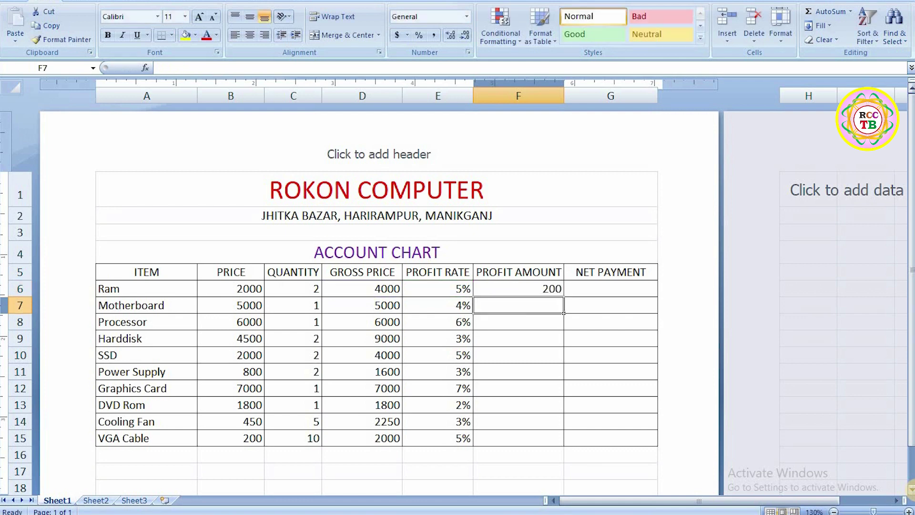
- Copy F6's formula down to F15, giving profit amounts from 200 to 100
click(536, 289)
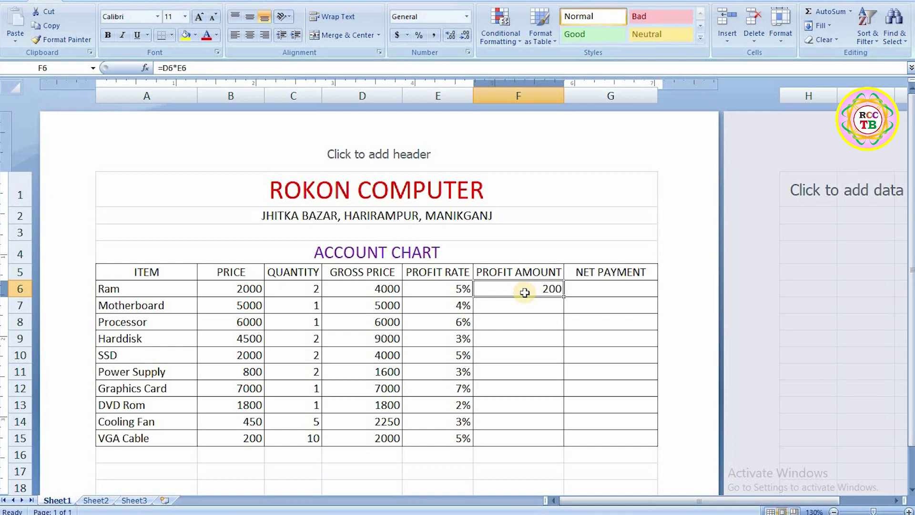
key(ctrl+c)
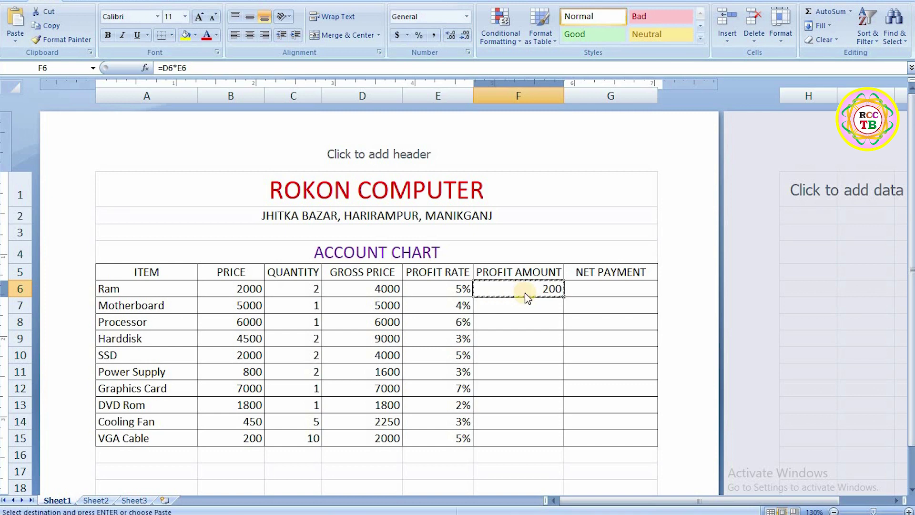
key(shift+Down)
key(shift+Down)
key(shift+Down)
key(shift+Down)
key(shift+Down)
key(shift+Down)
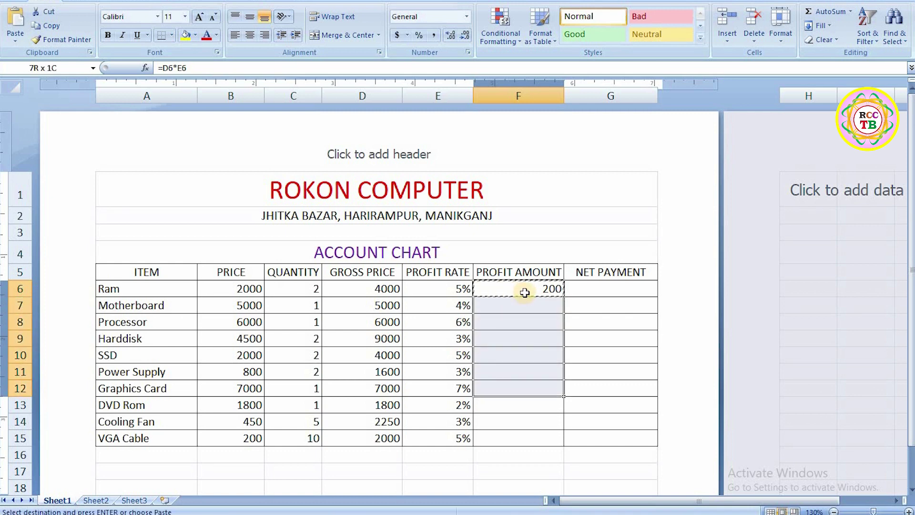
key(shift+Down)
key(shift+Down)
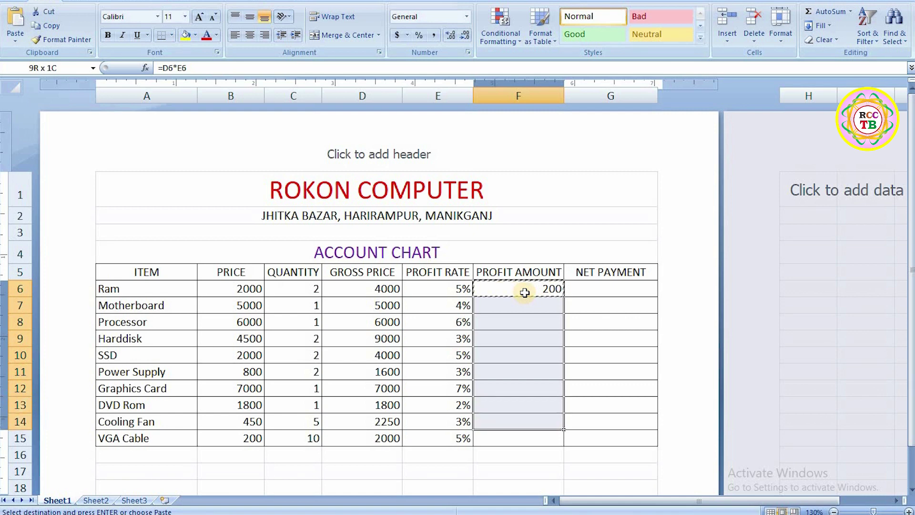
key(shift+Down)
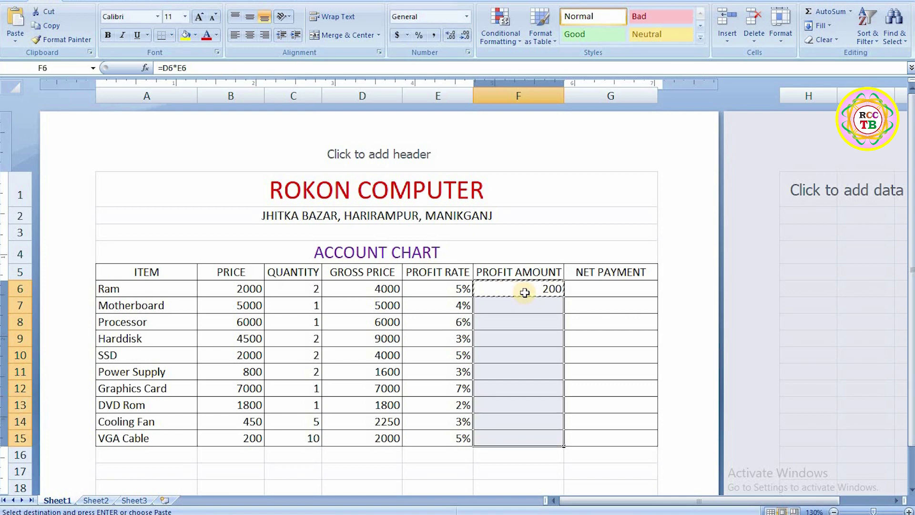
key(Return)
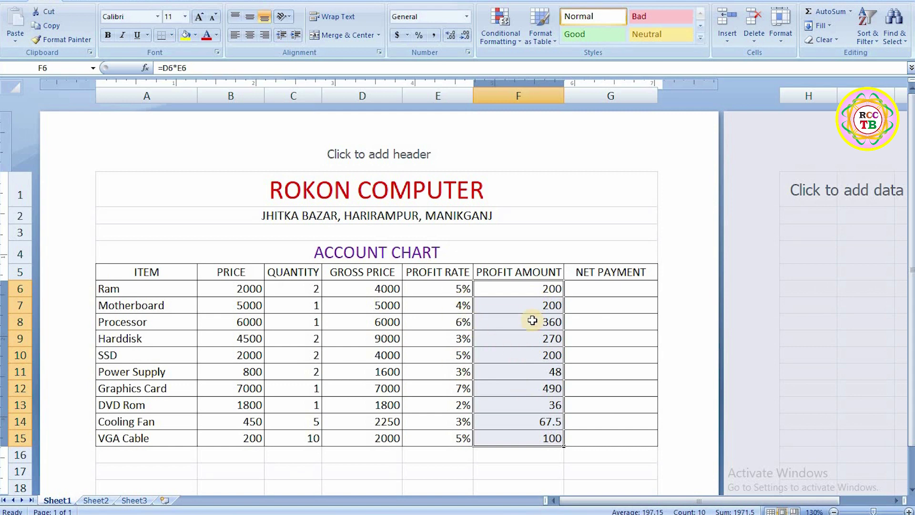
click(530, 292)
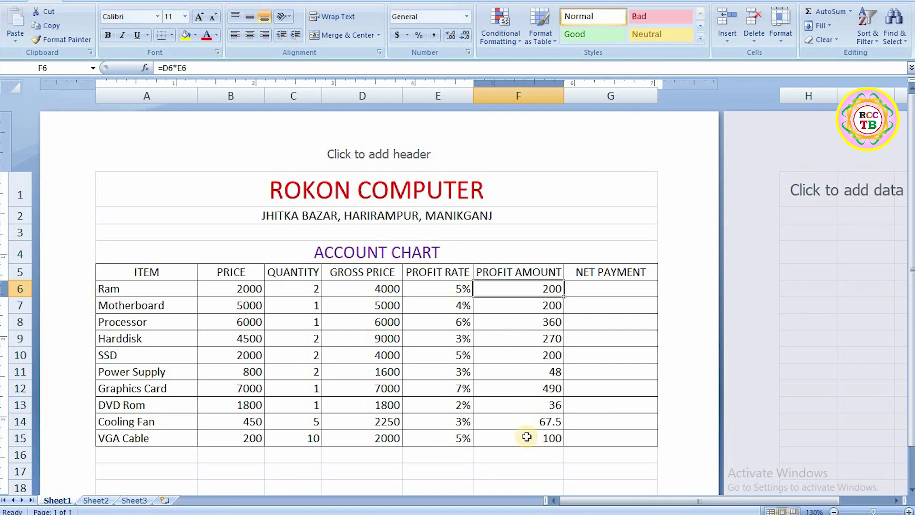
click(589, 291)
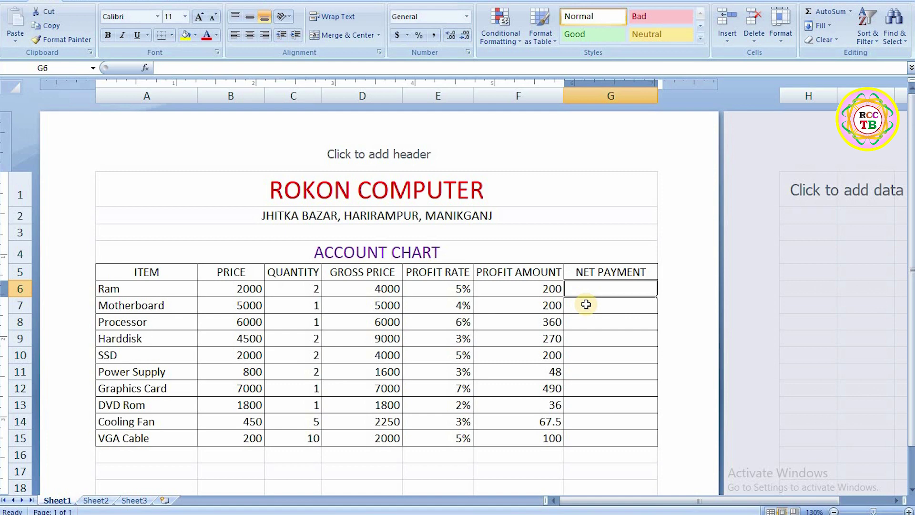
- Enter the formula =d6-f6 in G6 so Ram's net payment shows 3800
text(=)
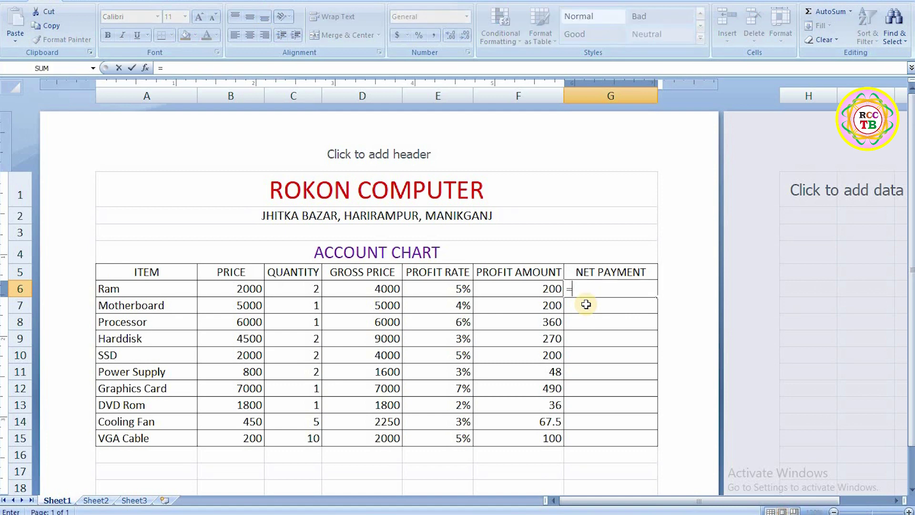
text(d6-)
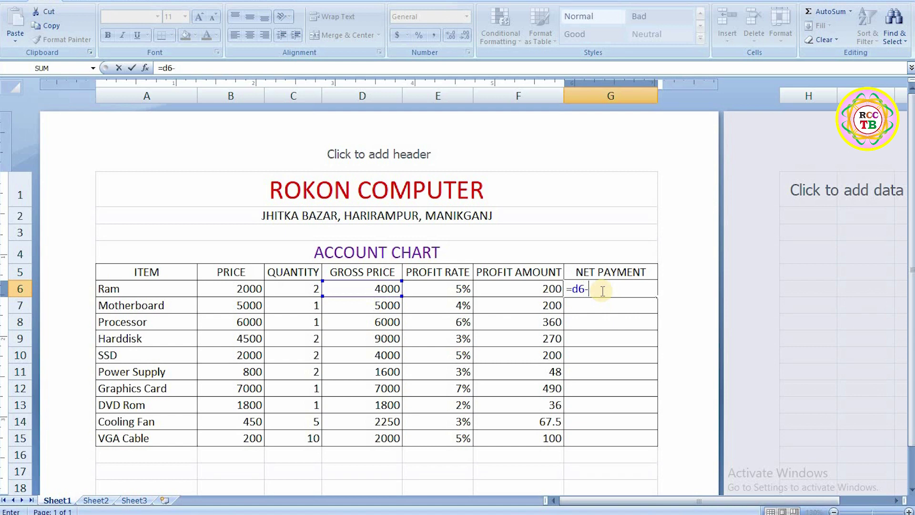
text(f6)
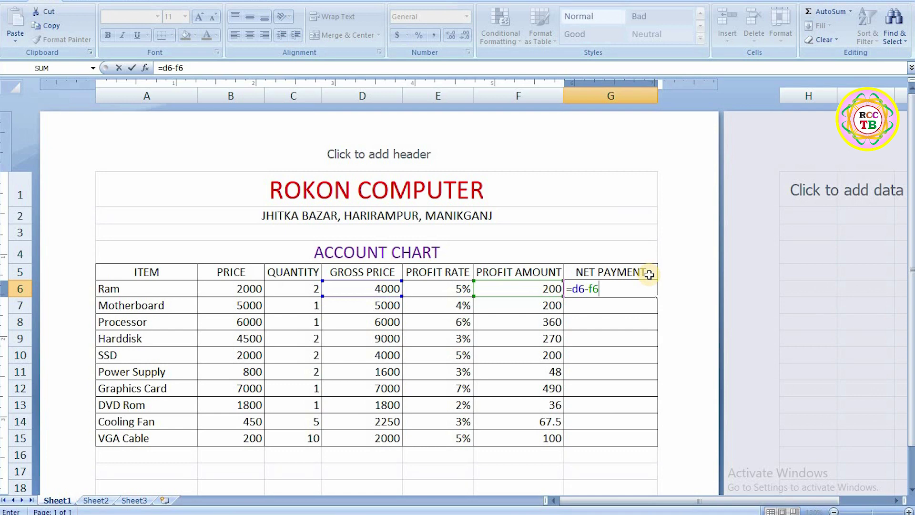
key(Return)
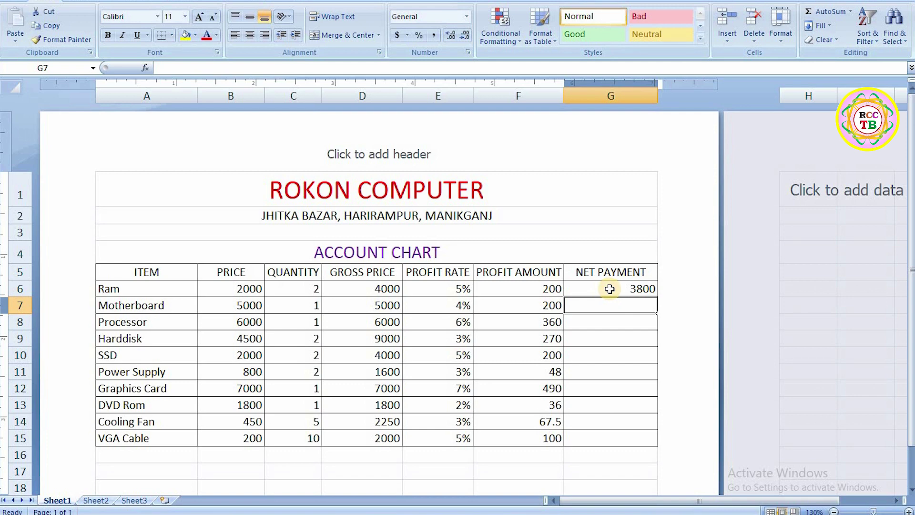
- Copy G6's formula down to G15, giving net payments from 3800 to 1900
click(609, 289)
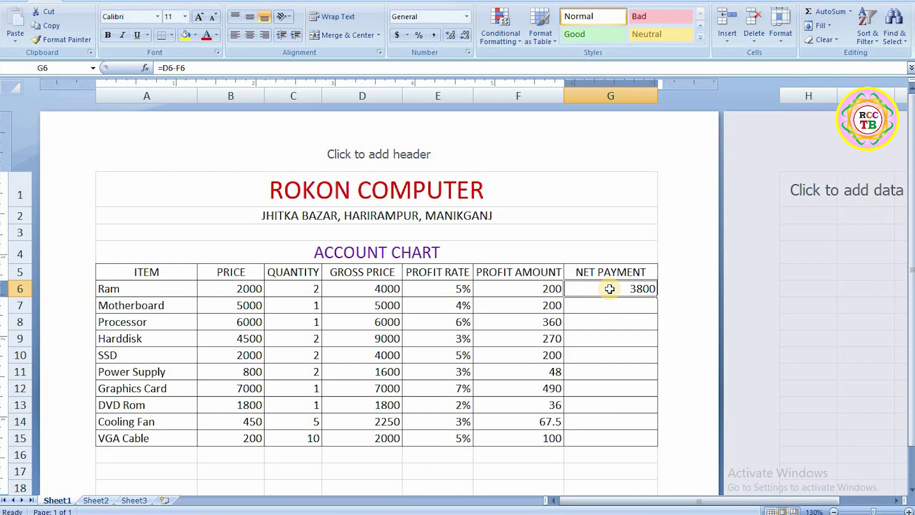
key(ctrl+c)
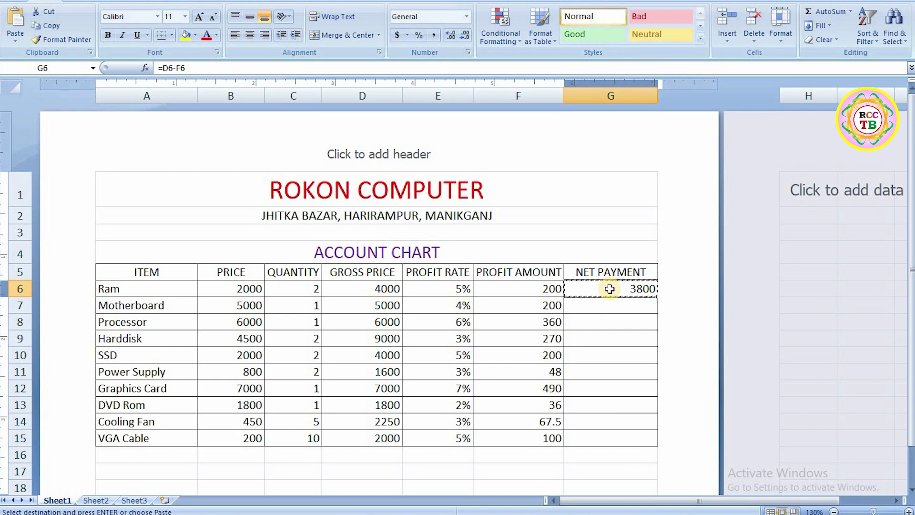
key(shift+Down)
key(shift+Down)
key(shift+Down)
key(shift+Down)
key(shift+Down)
key(shift+Down)
key(shift+Down)
key(shift+Down)
key(shift+Down)
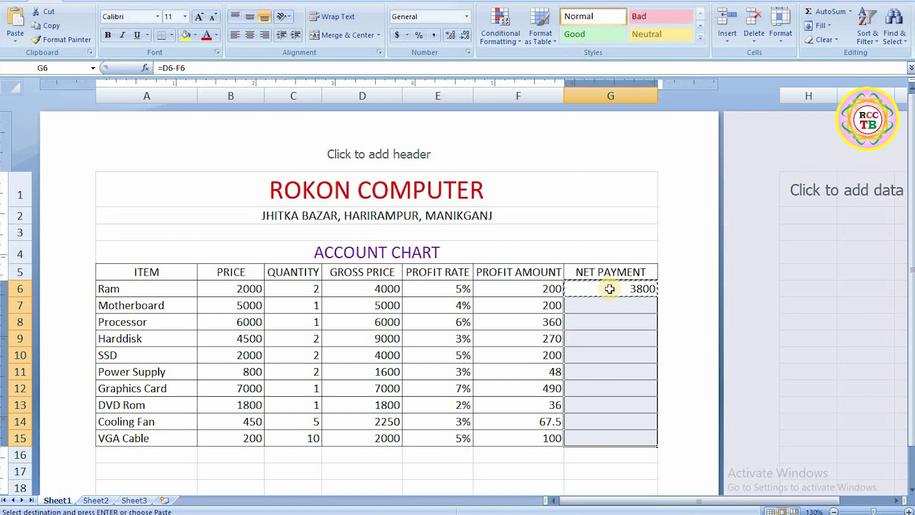
key(Return)
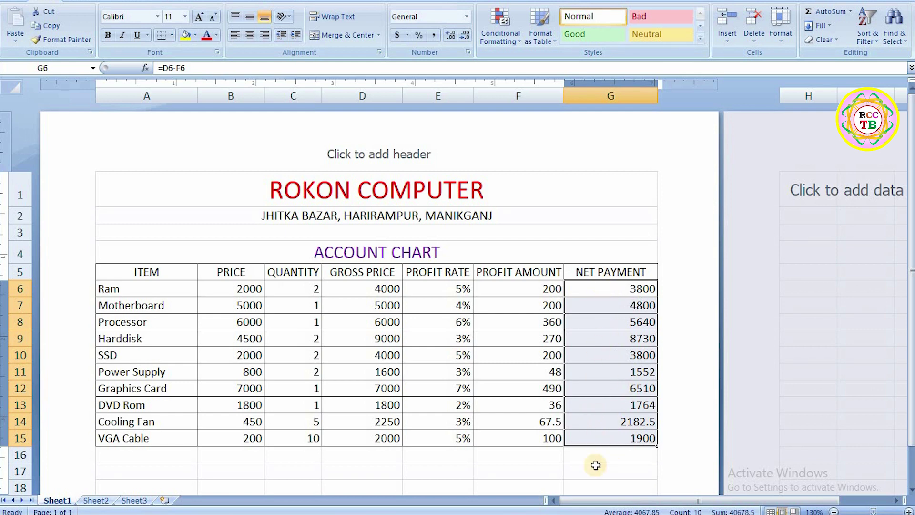
click(613, 459)
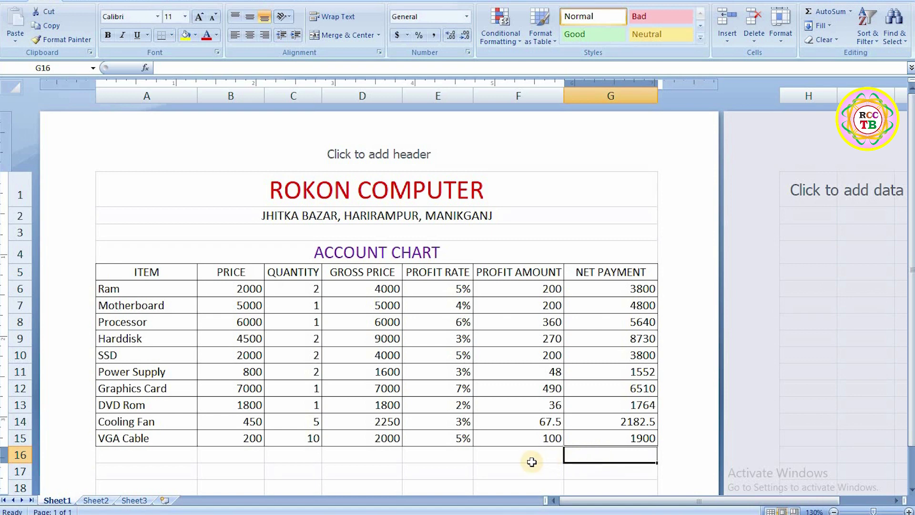
- Apply All Borders to the F16:G16 total cells
drag(507, 454, 592, 455)
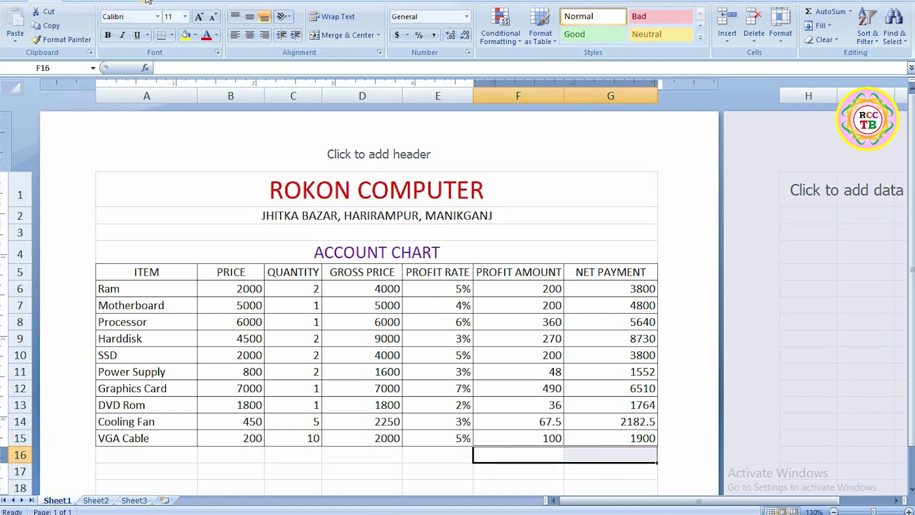
click(172, 35)
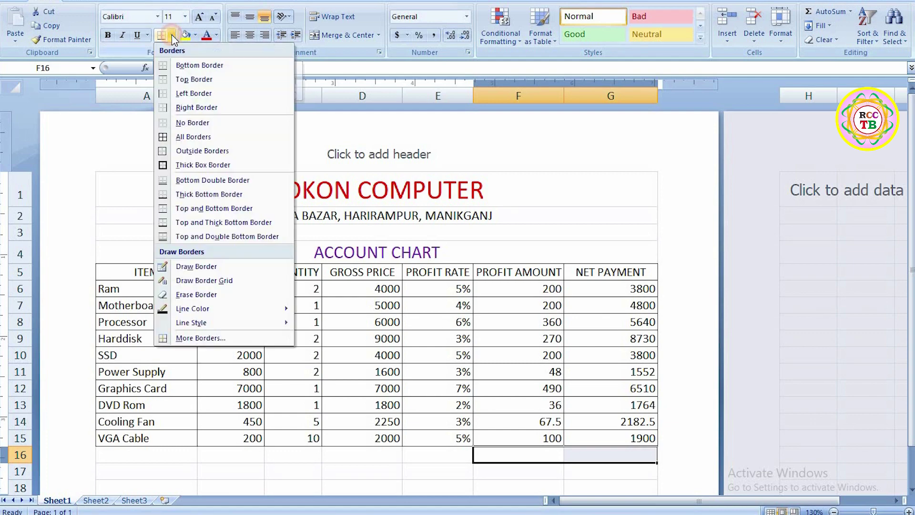
click(178, 134)
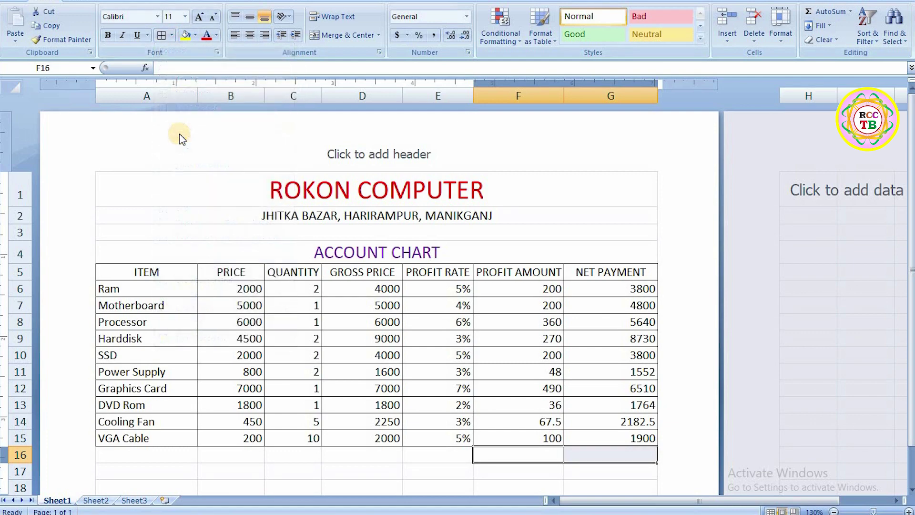
click(587, 456)
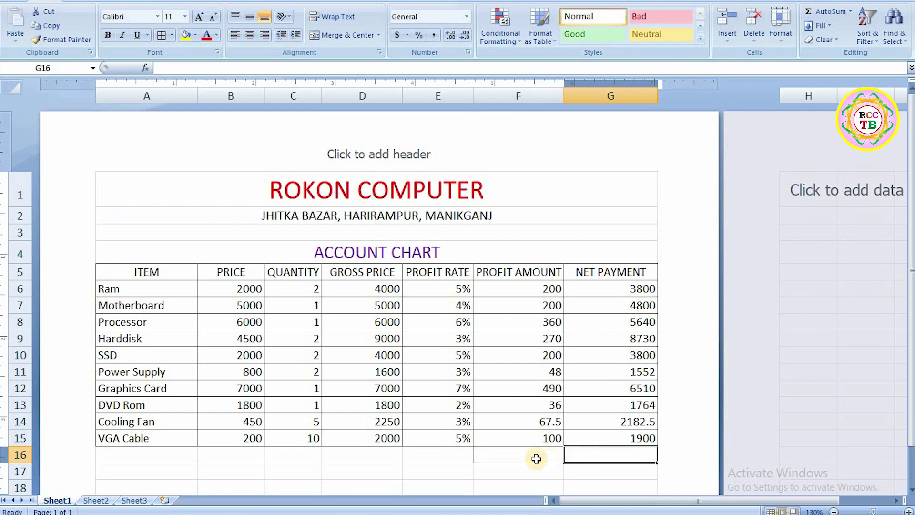
- Label cell E16 'Total'
click(438, 459)
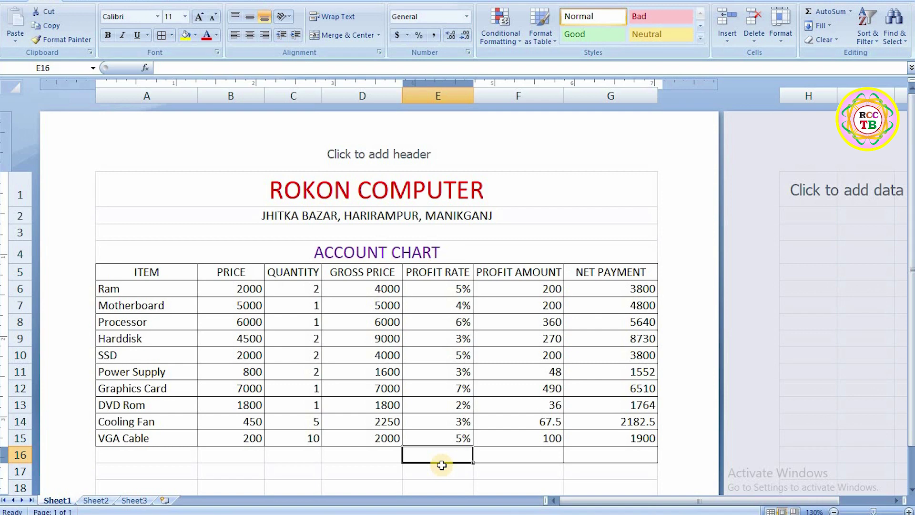
text(Total)
click(610, 486)
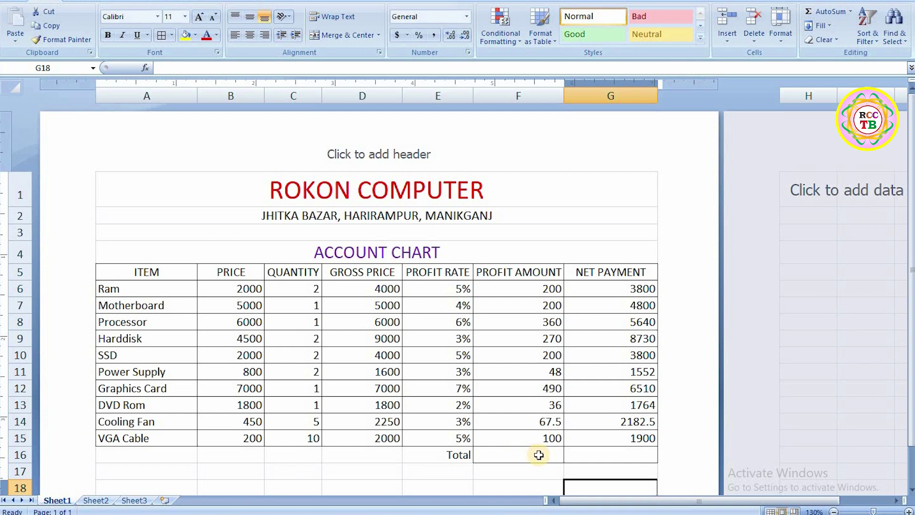
- AutoSum G6:G15 into G16, giving a net payment total of 40678.5
click(620, 455)
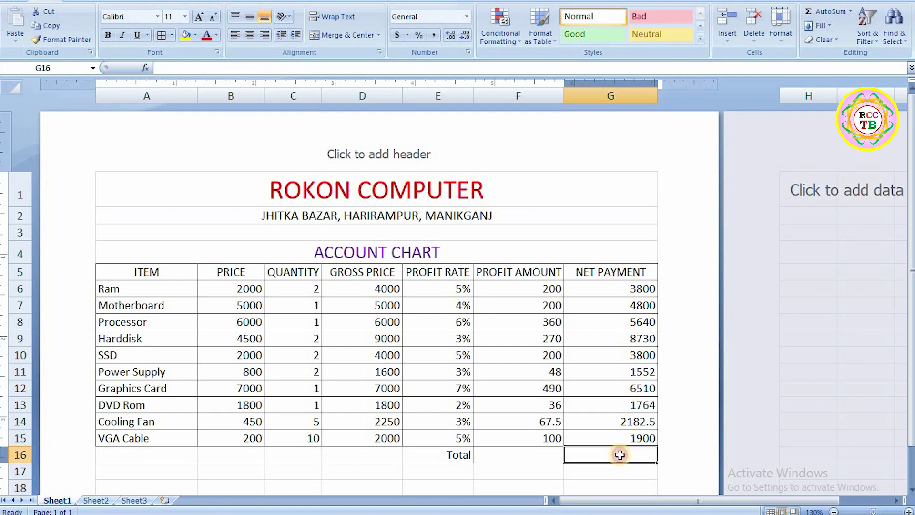
click(822, 11)
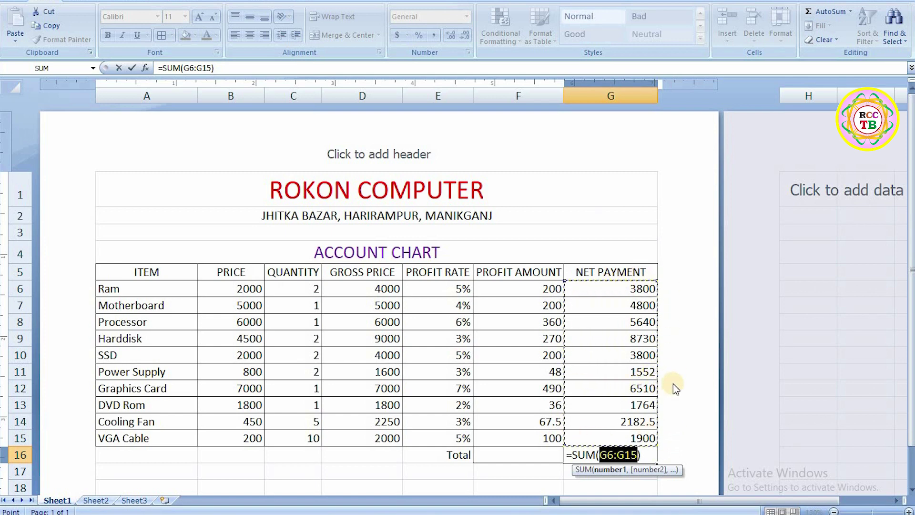
key(Return)
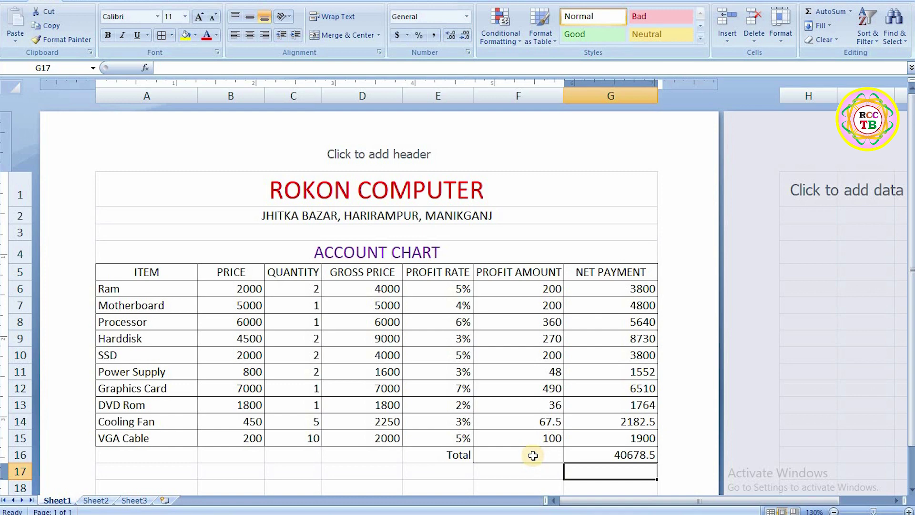
- Enter =SUM(F6:F15) in F16 to total the profit amount at 1971.5
click(533, 456)
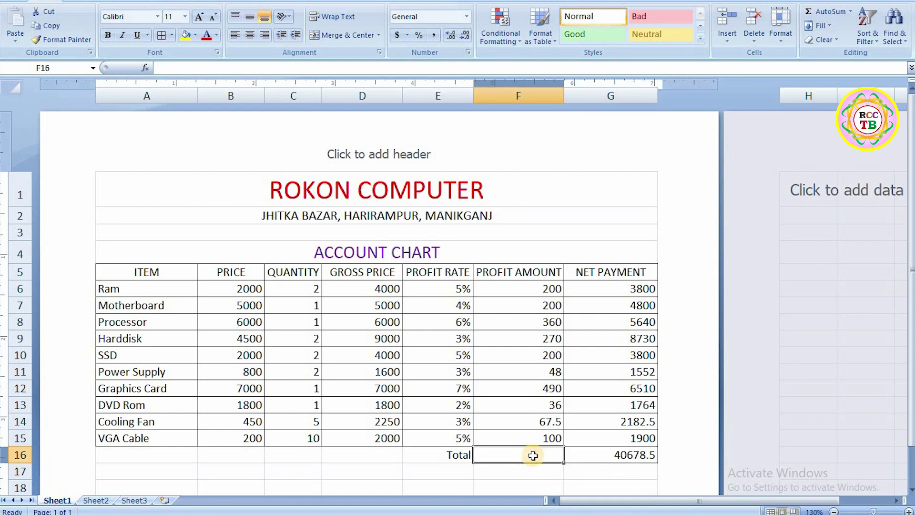
text(=)
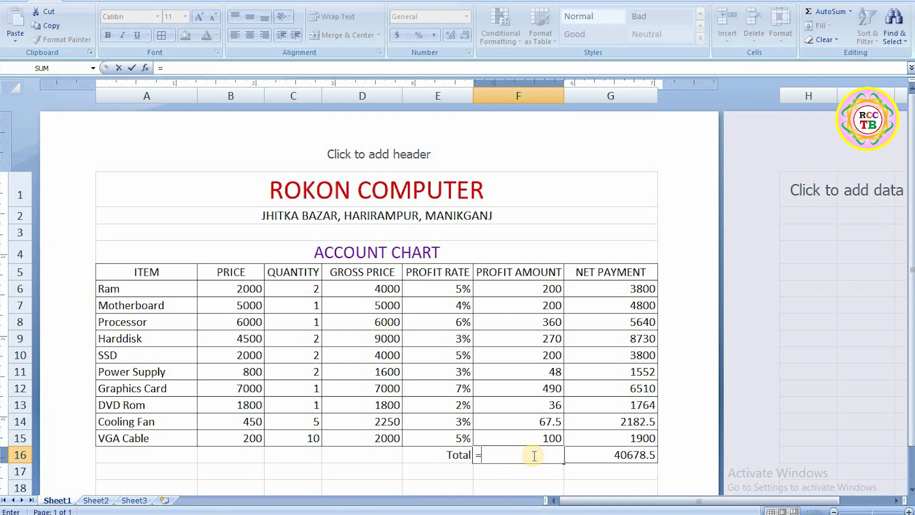
text(sum)
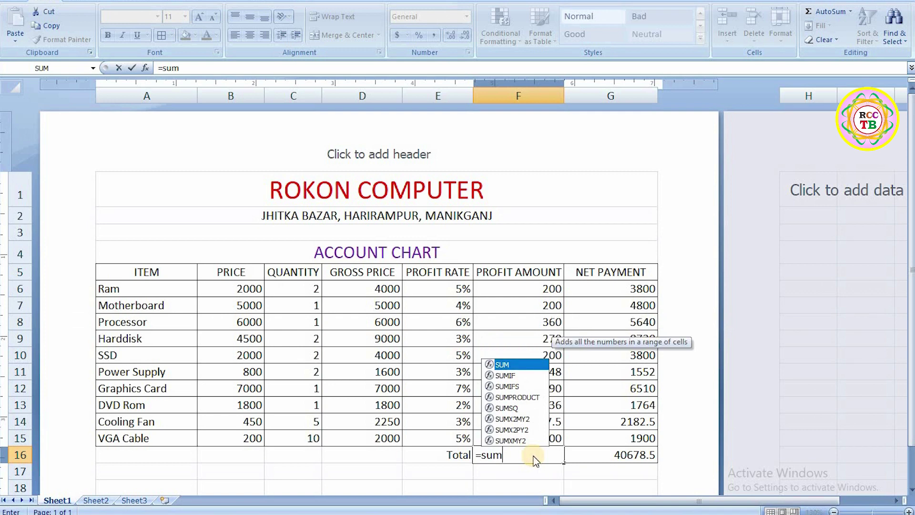
text(()
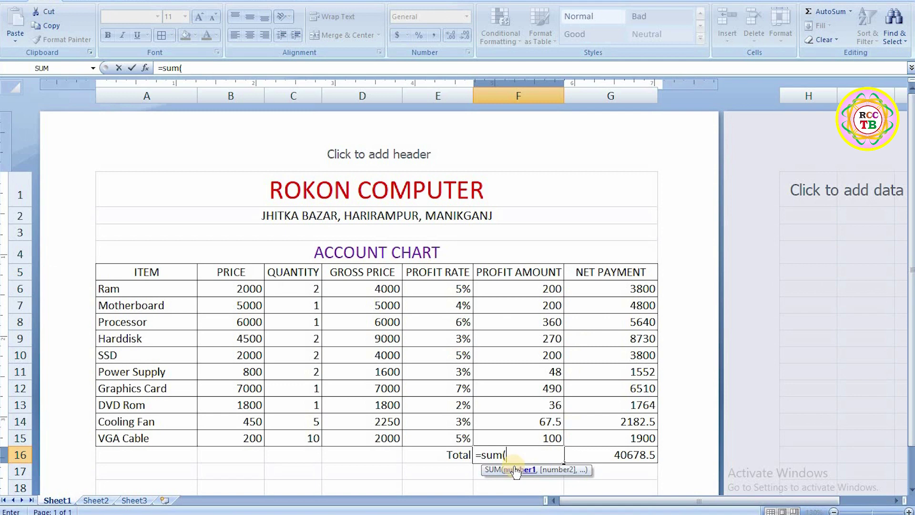
text(f6)
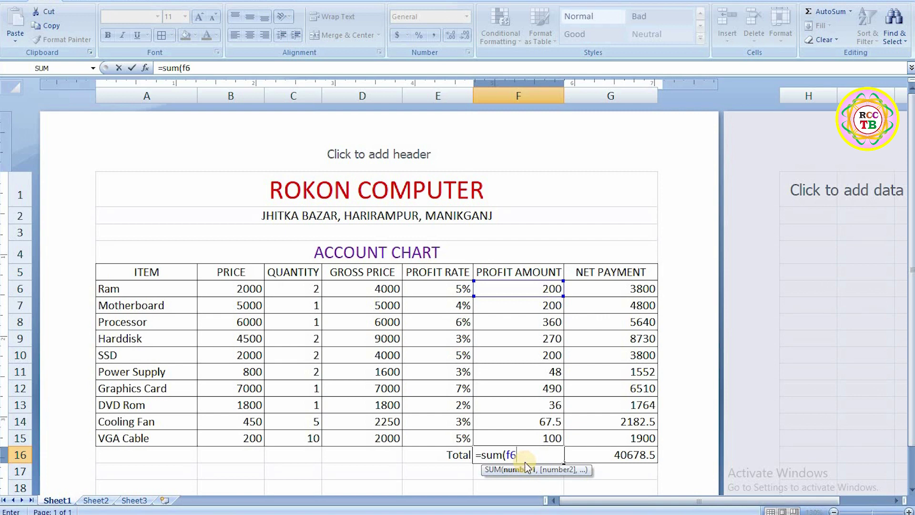
text(:)
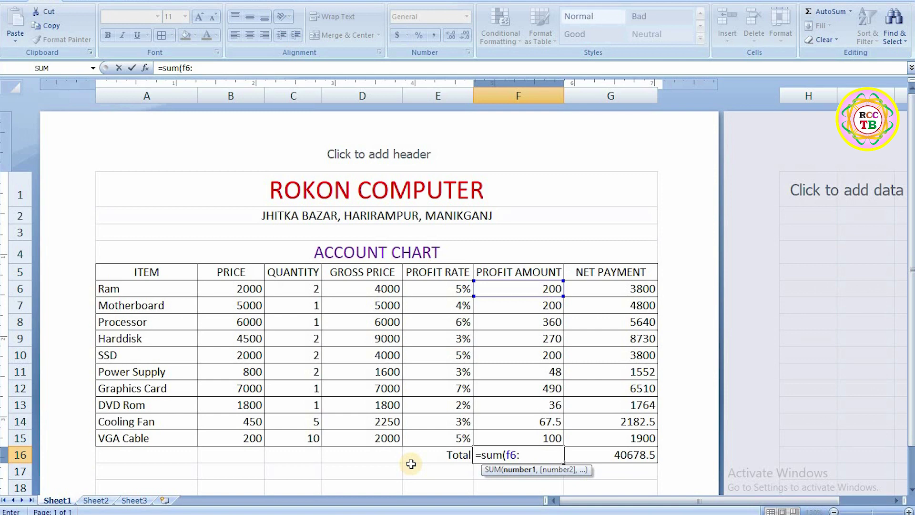
text(f)
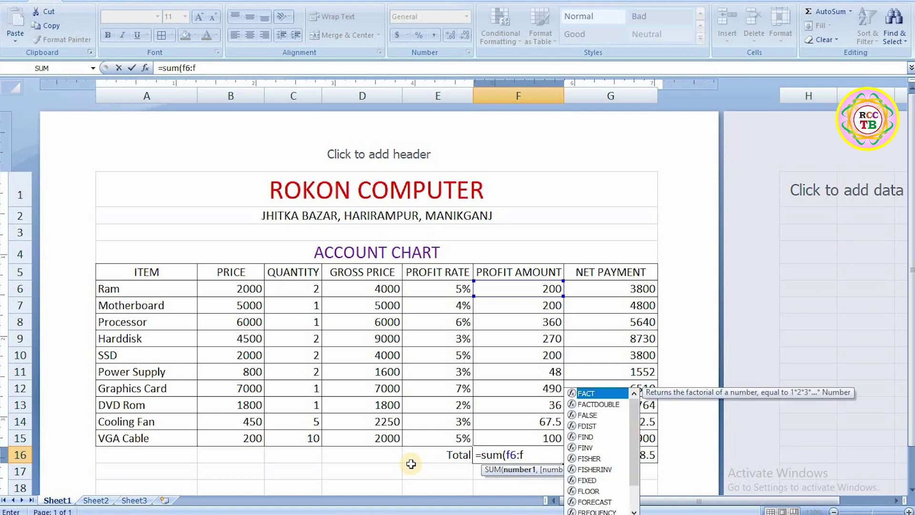
text(15)
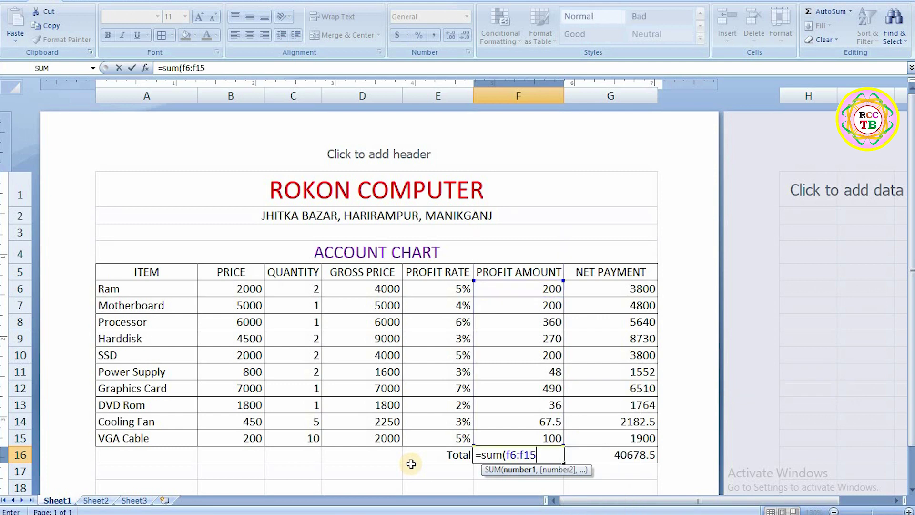
text())
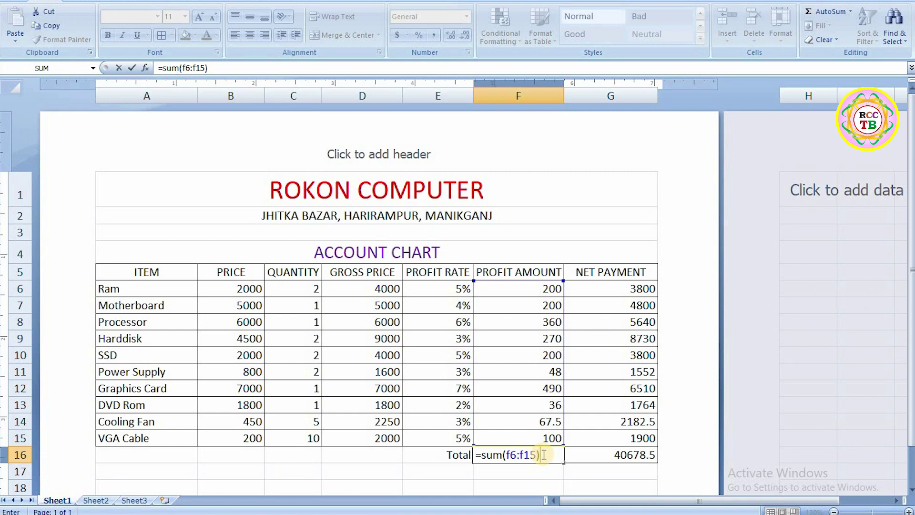
key(Return)
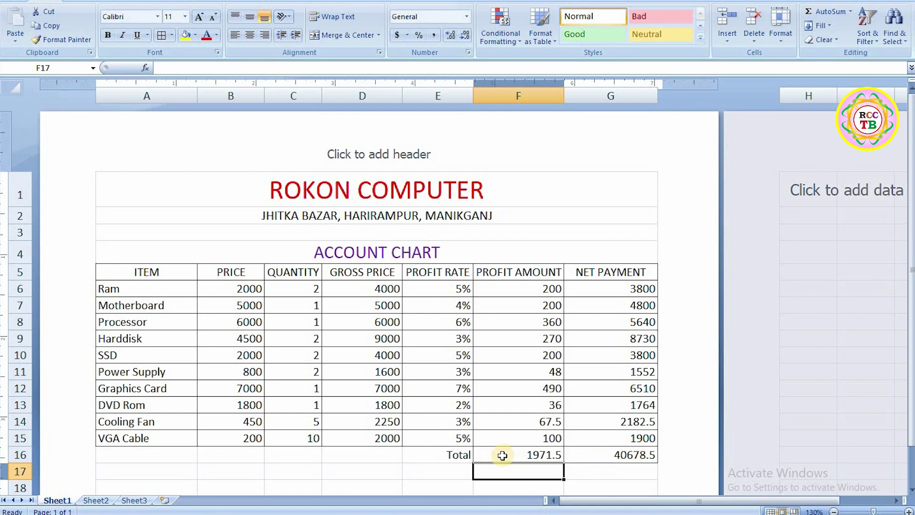
drag(503, 455, 596, 451)
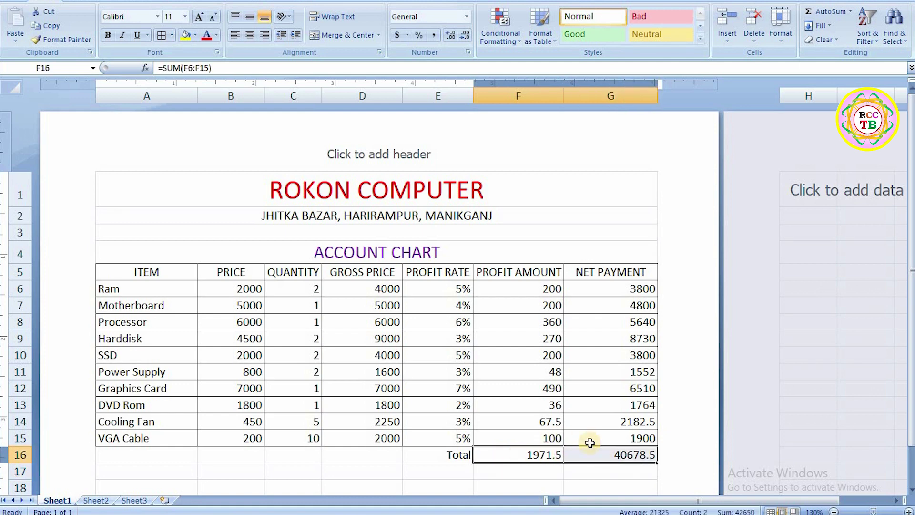
- Fill the 1971.5 and 40678.5 totals in F16:G16 with yellow
click(195, 35)
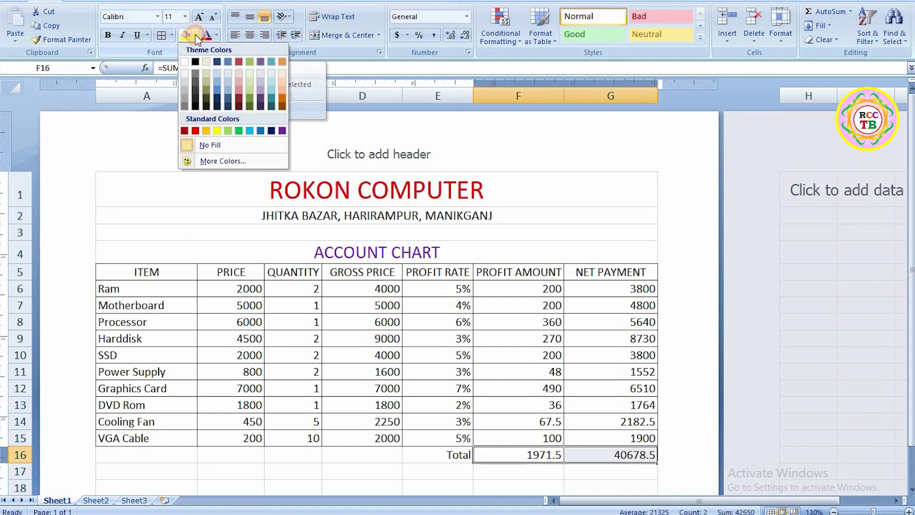
click(218, 131)
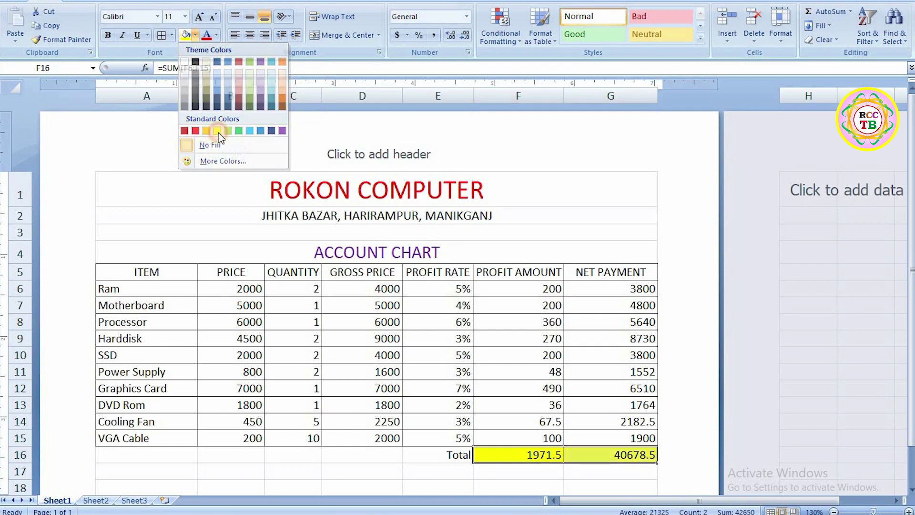
click(516, 454)
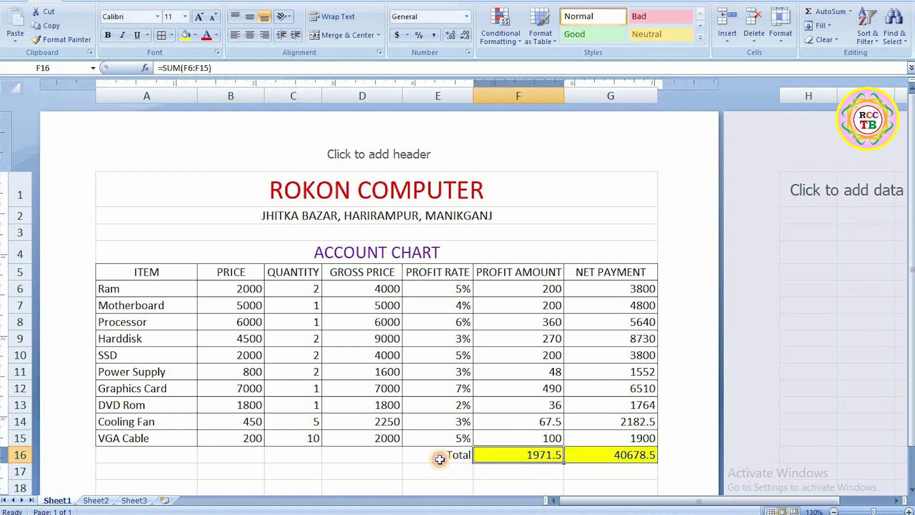
click(440, 459)
drag(119, 272, 600, 273)
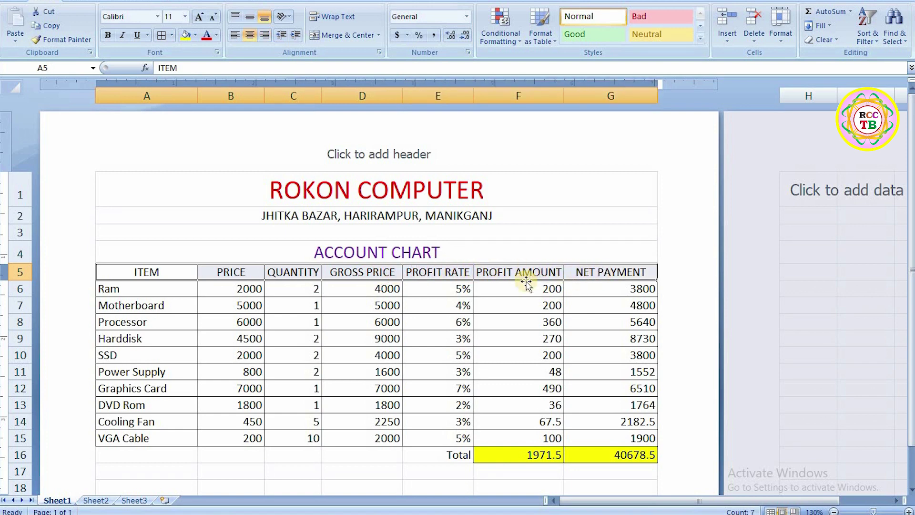
- Fill header row A5:G5 light aqua blue and Price values B6:B15 light green
click(197, 35)
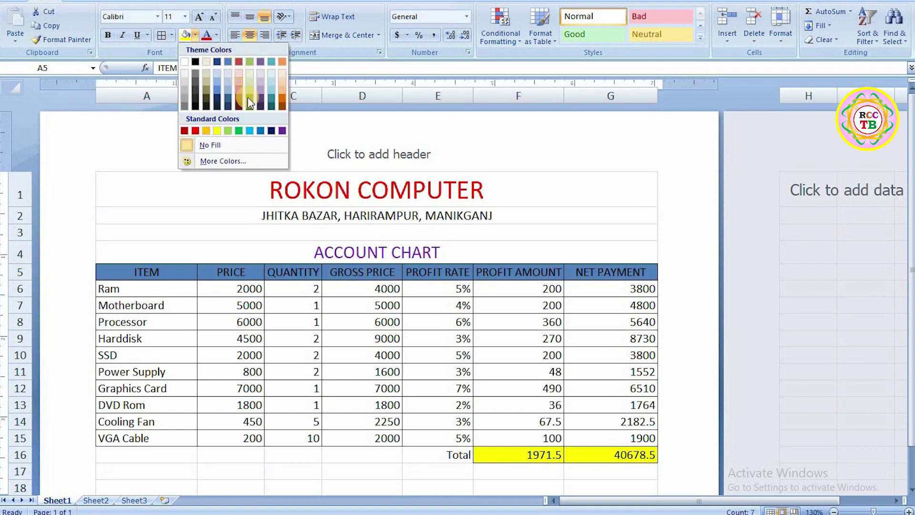
click(272, 93)
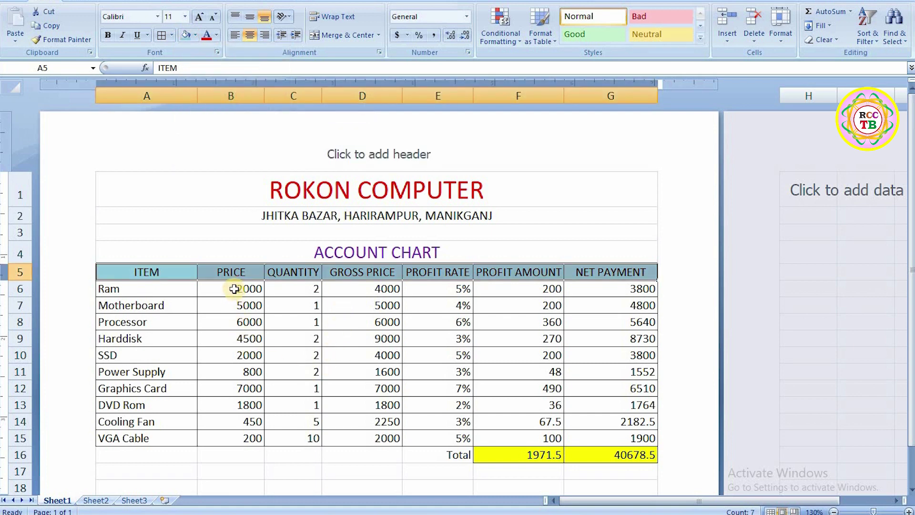
drag(234, 289, 242, 430)
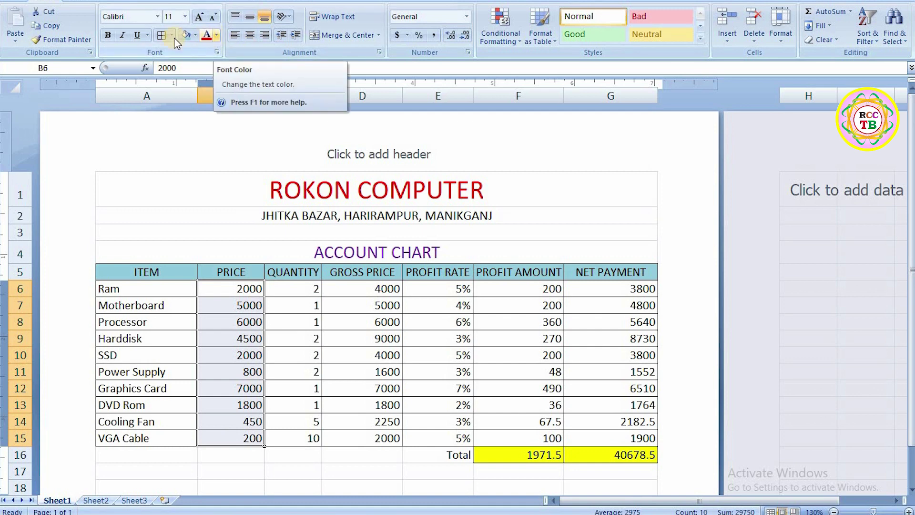
click(195, 35)
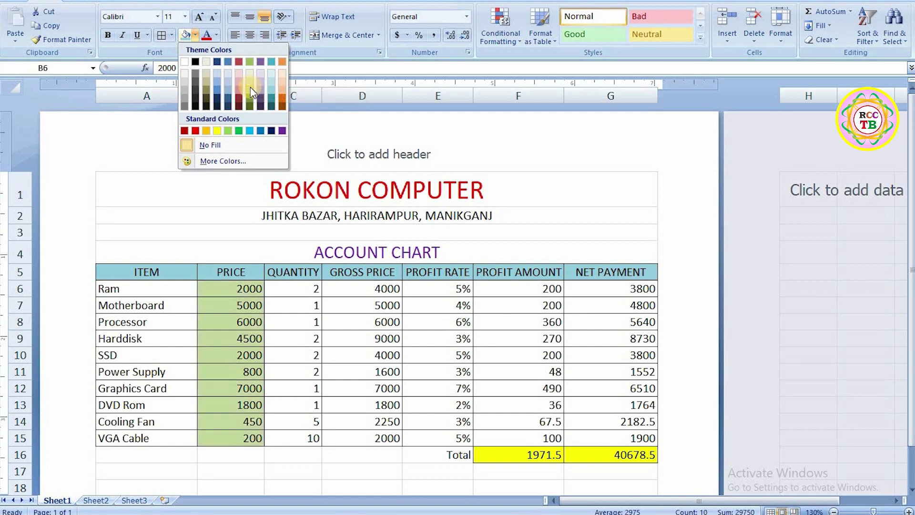
click(249, 87)
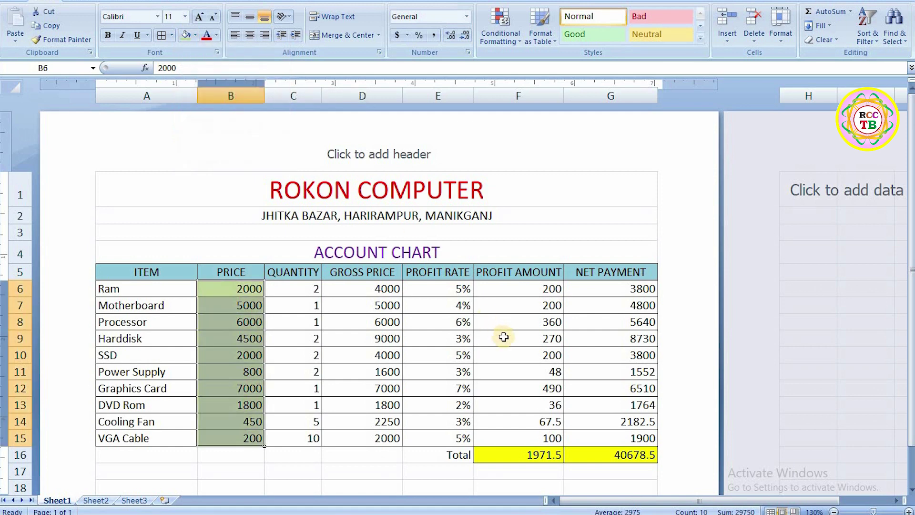
- Fill the Gross Price values D6:D15 light red
click(387, 290)
drag(386, 321, 382, 436)
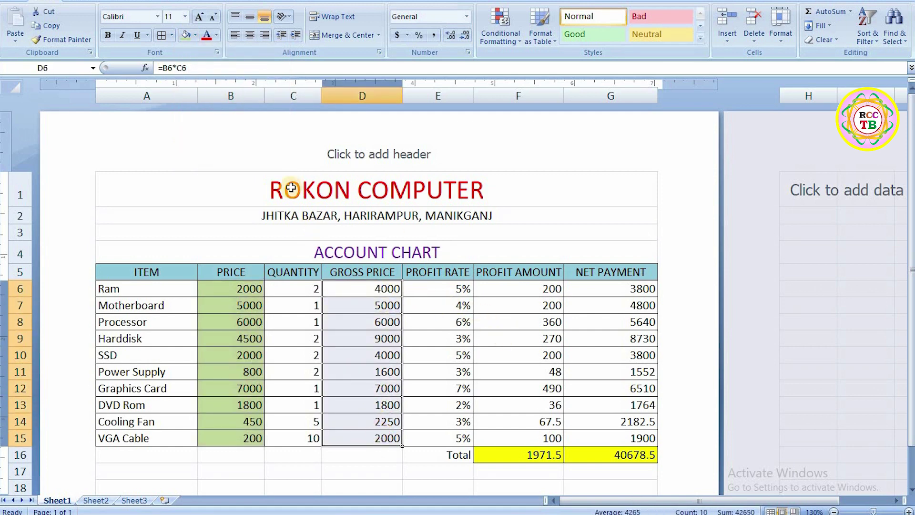
click(197, 36)
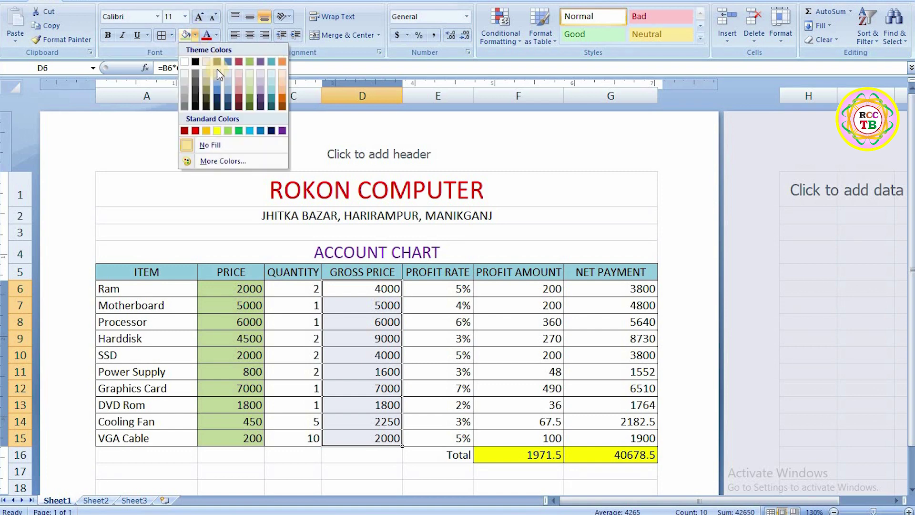
click(240, 87)
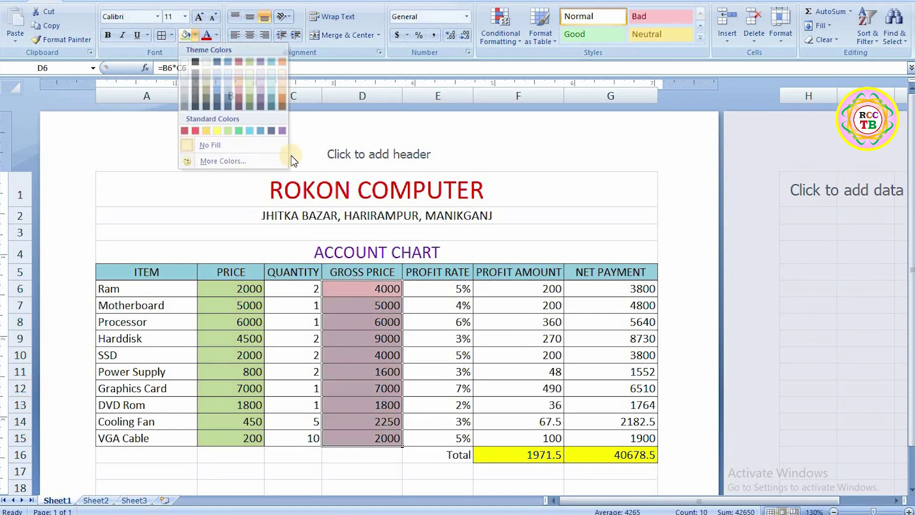
click(401, 461)
scroll(422, 458, down, 1)
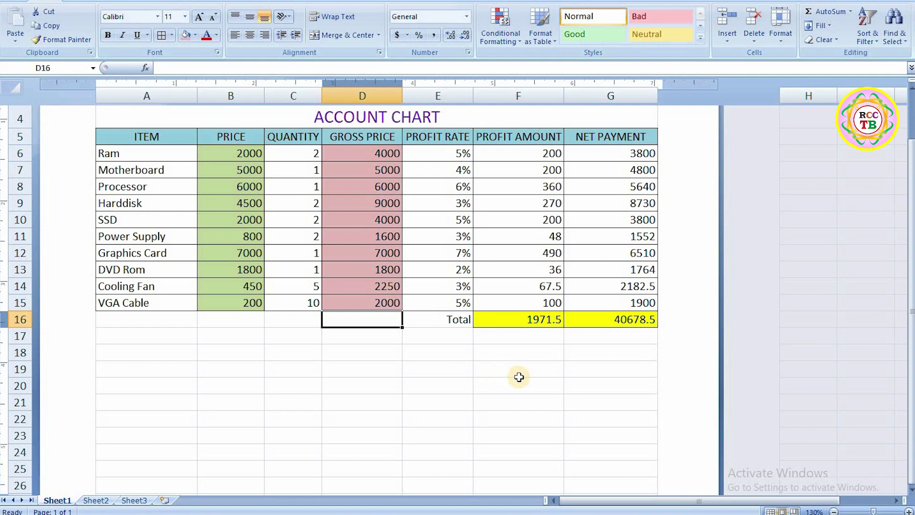
key(Return)
scroll(419, 474, up, 3)
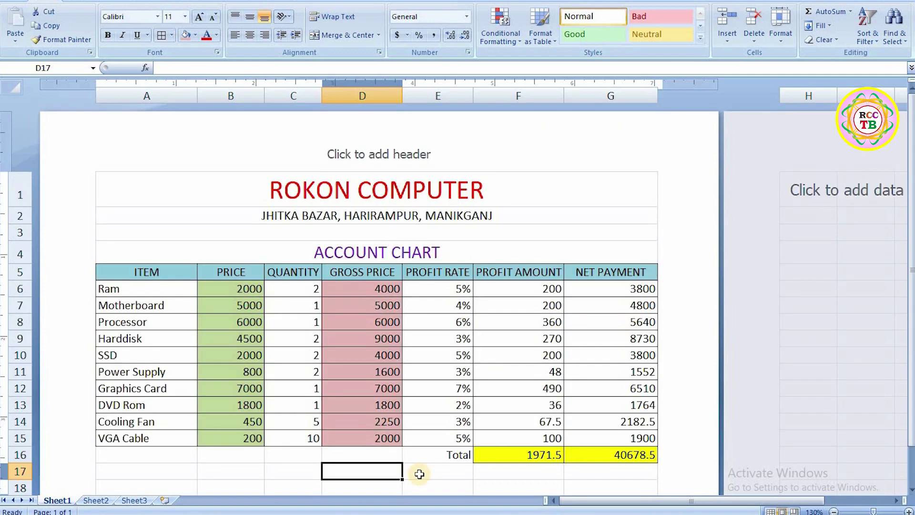